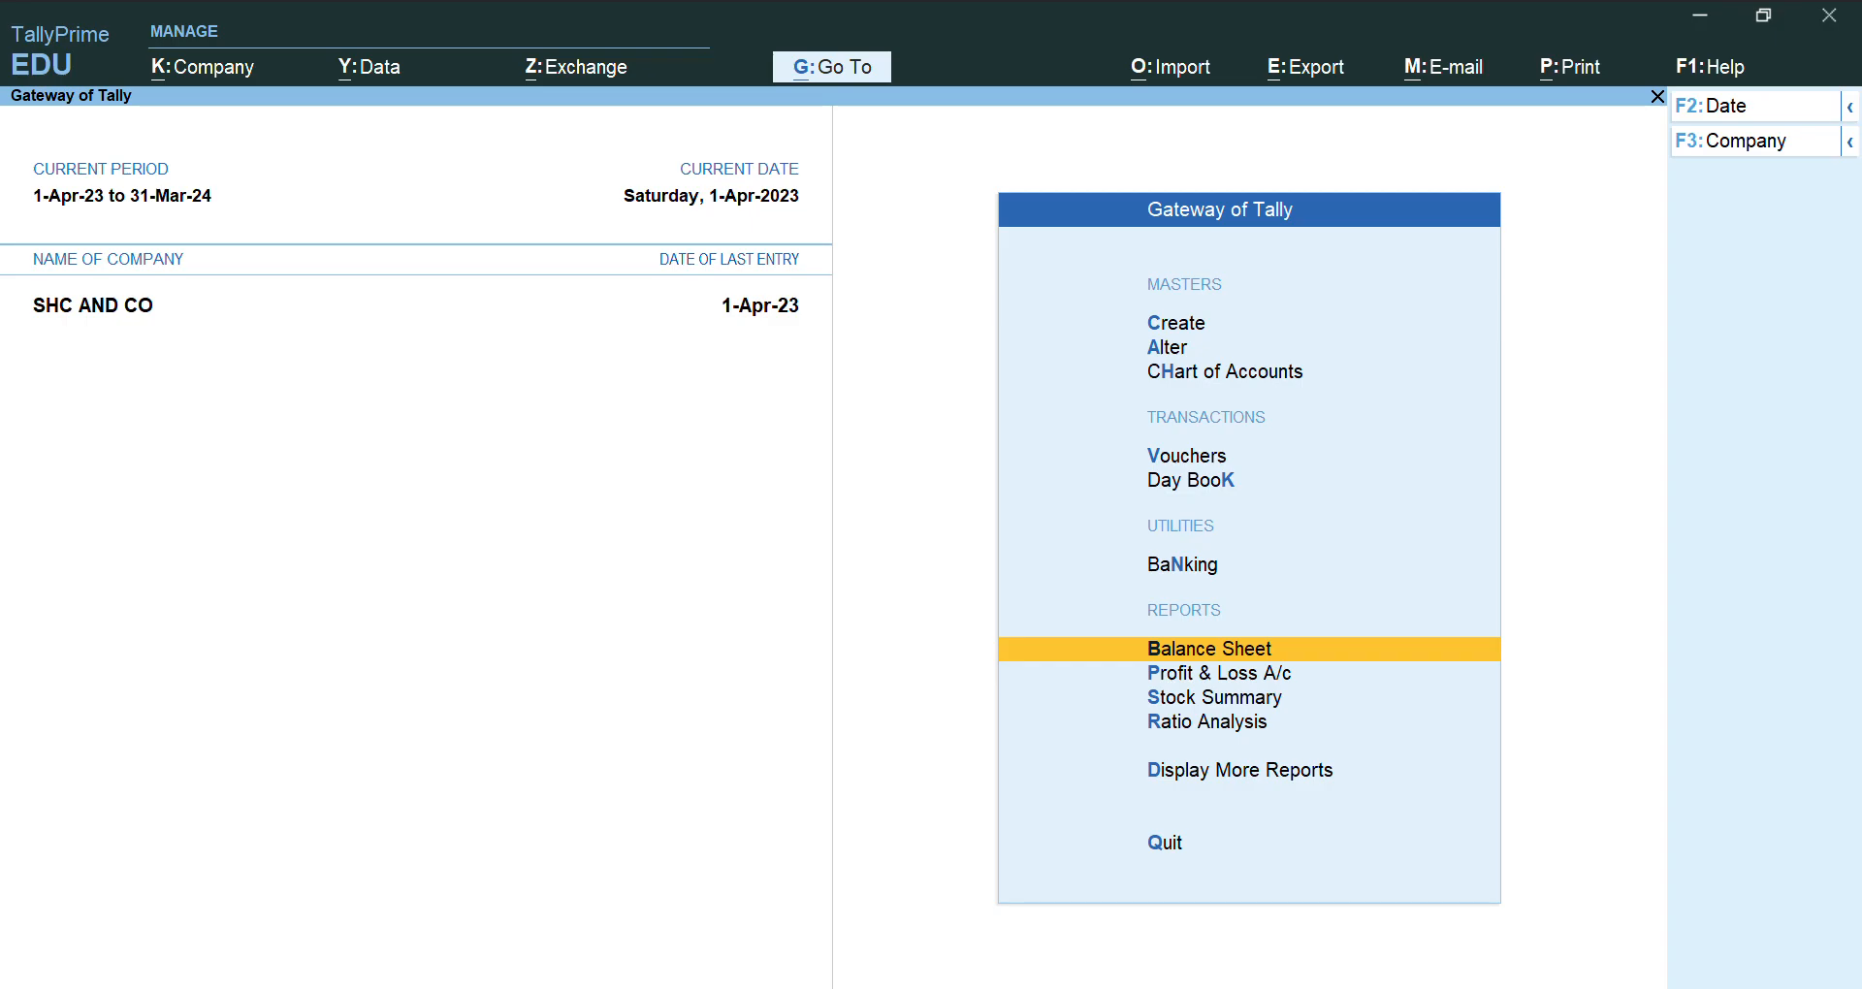
- Review the SHC AND CO balance sheet in detailed format and return to the Gateway of Tally
key("Return")
key("alt")
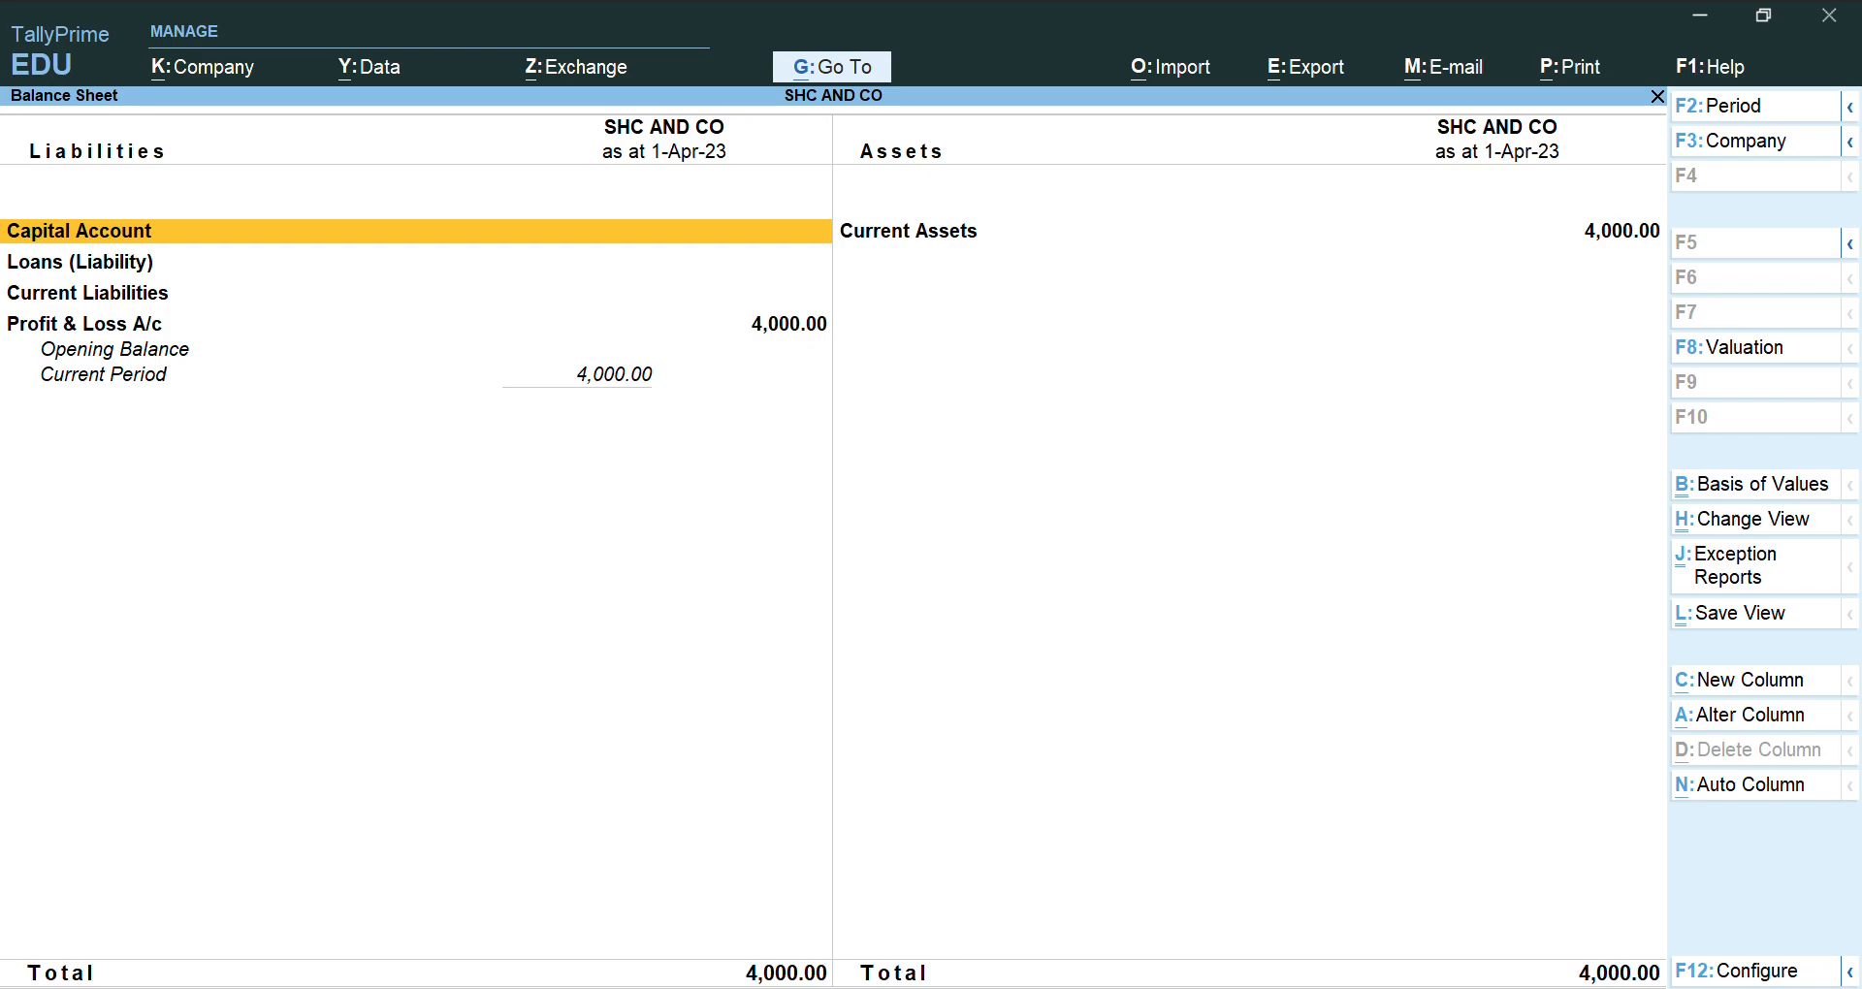
key("alt+F5")
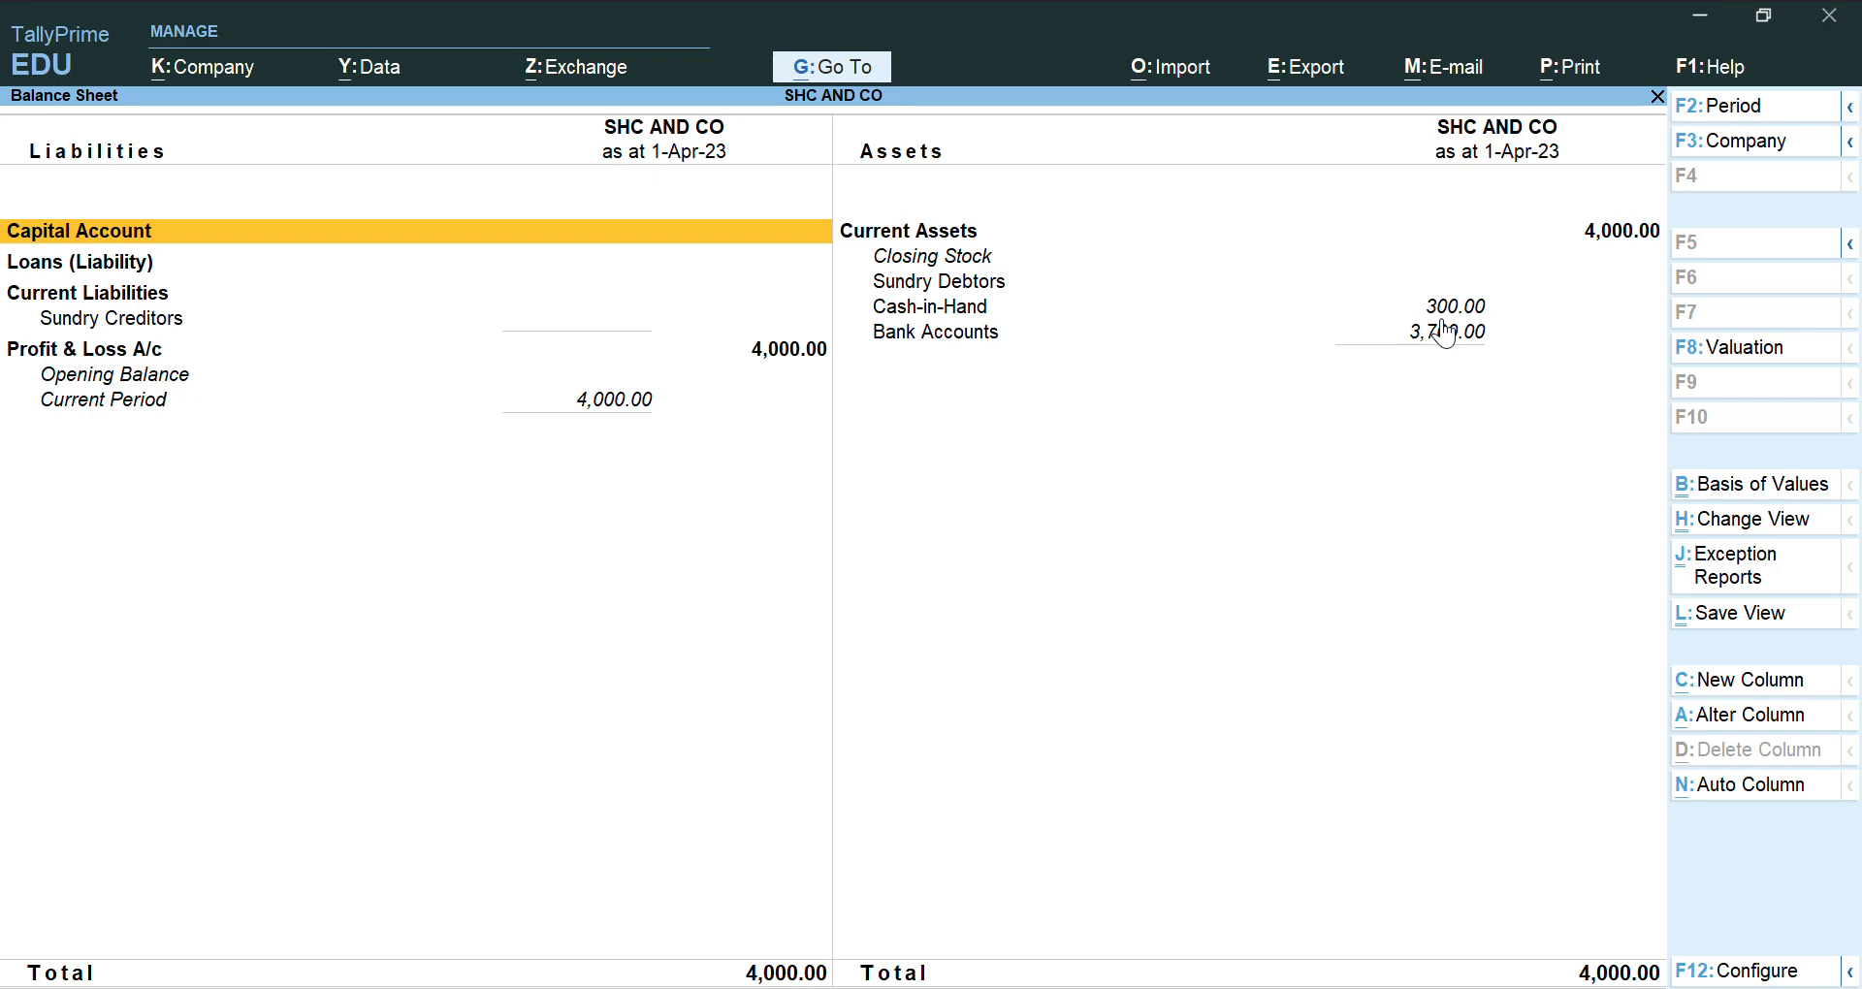
key("Escape")
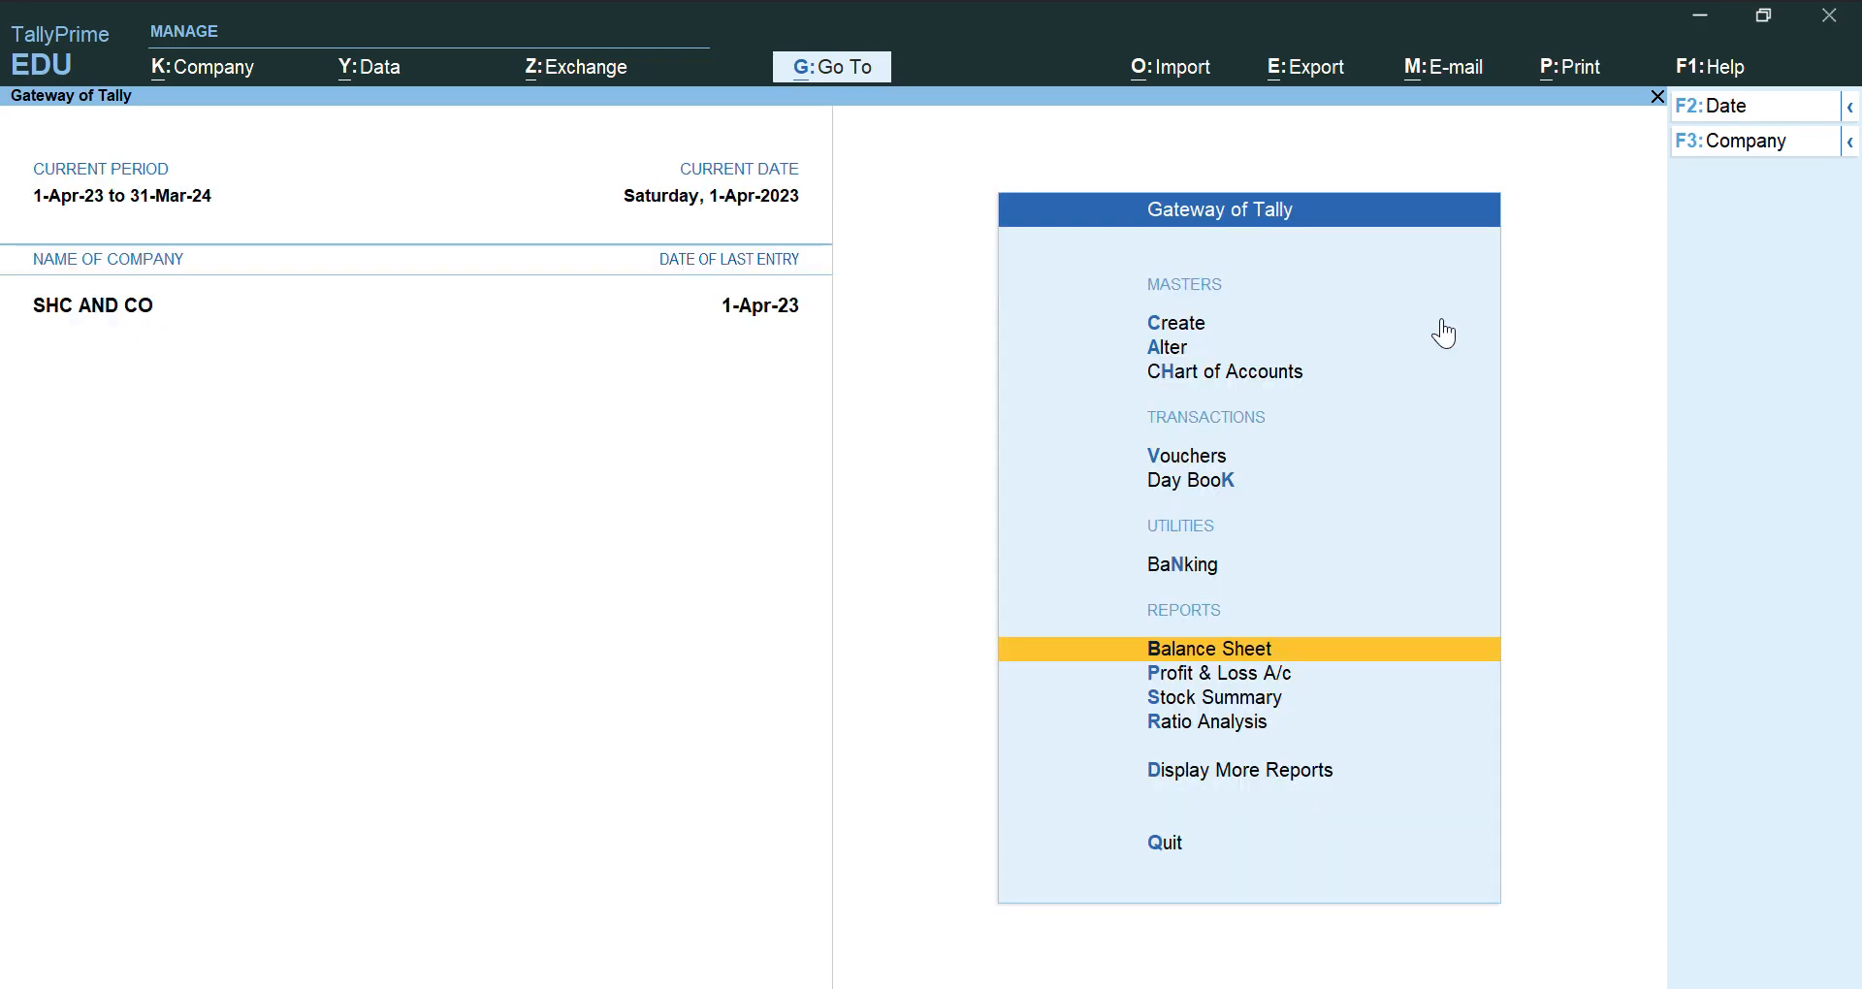
- Open the creation form for a new currency master instead of altering the default rupee currency
key("Up")
key("Up")
key("Up")
key("Up")
key("Up")
key("Up")
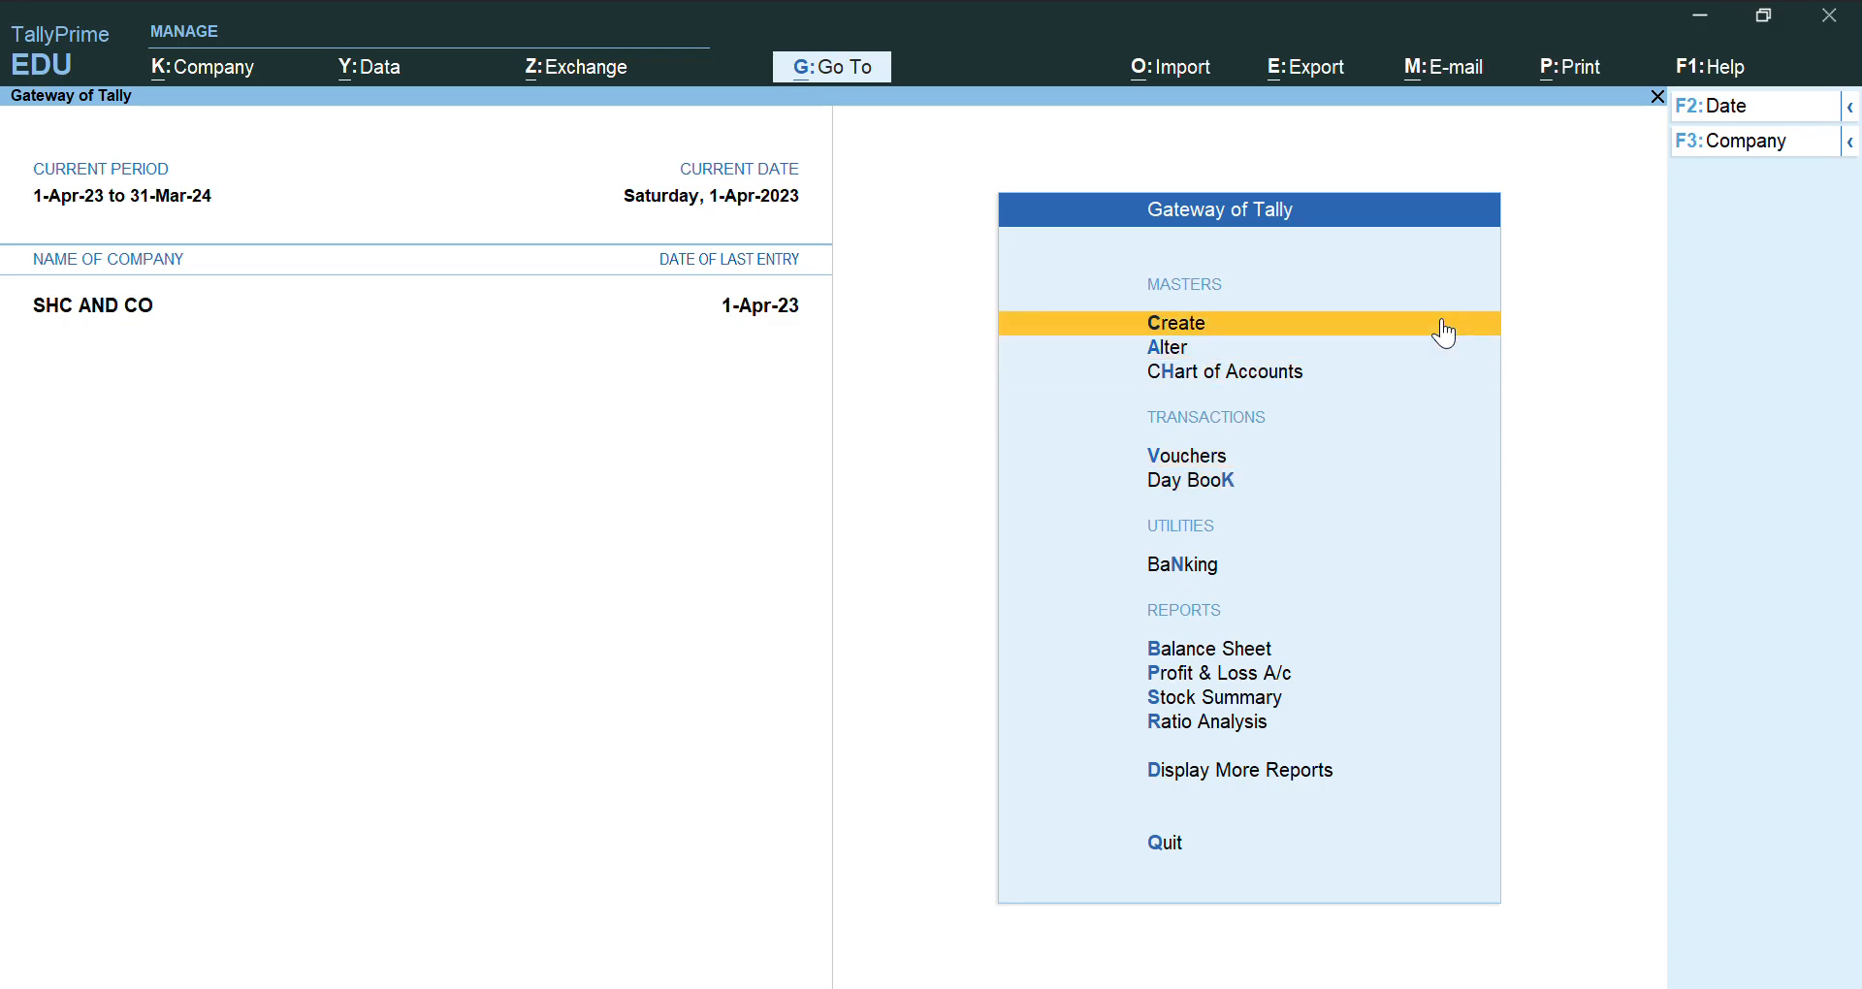
key("Return")
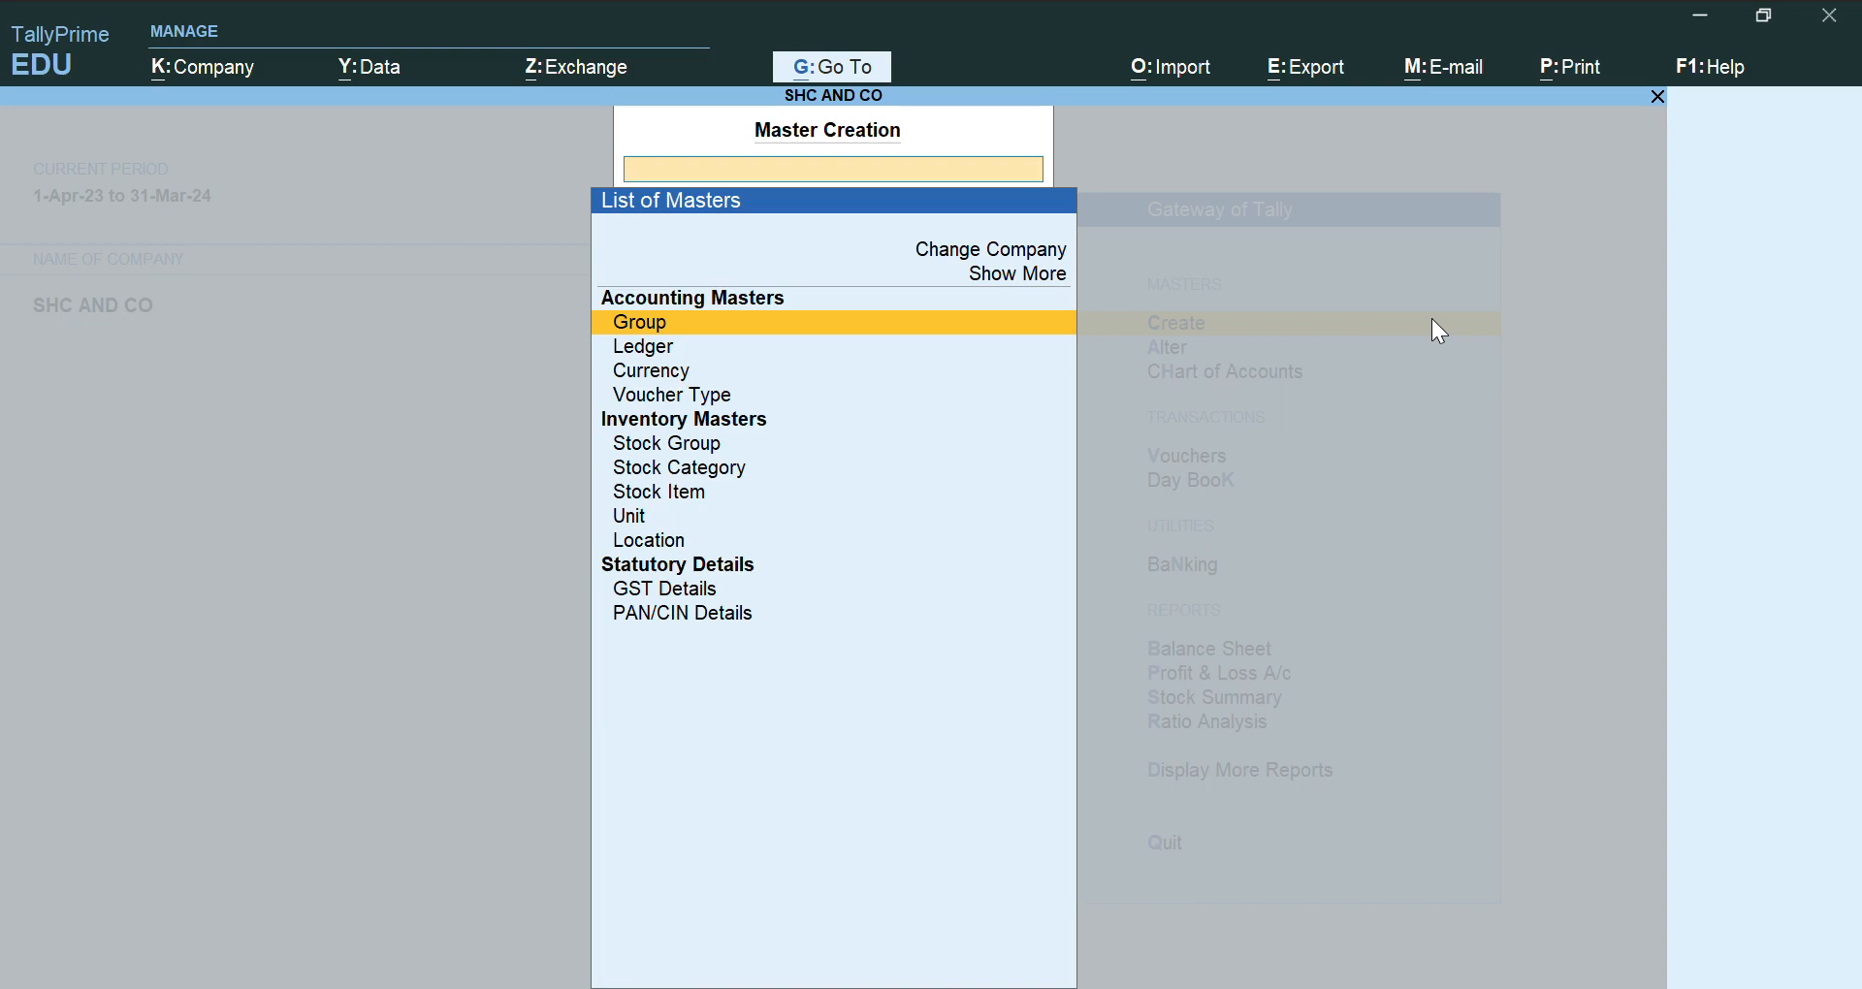
key("Down")
key("Down")
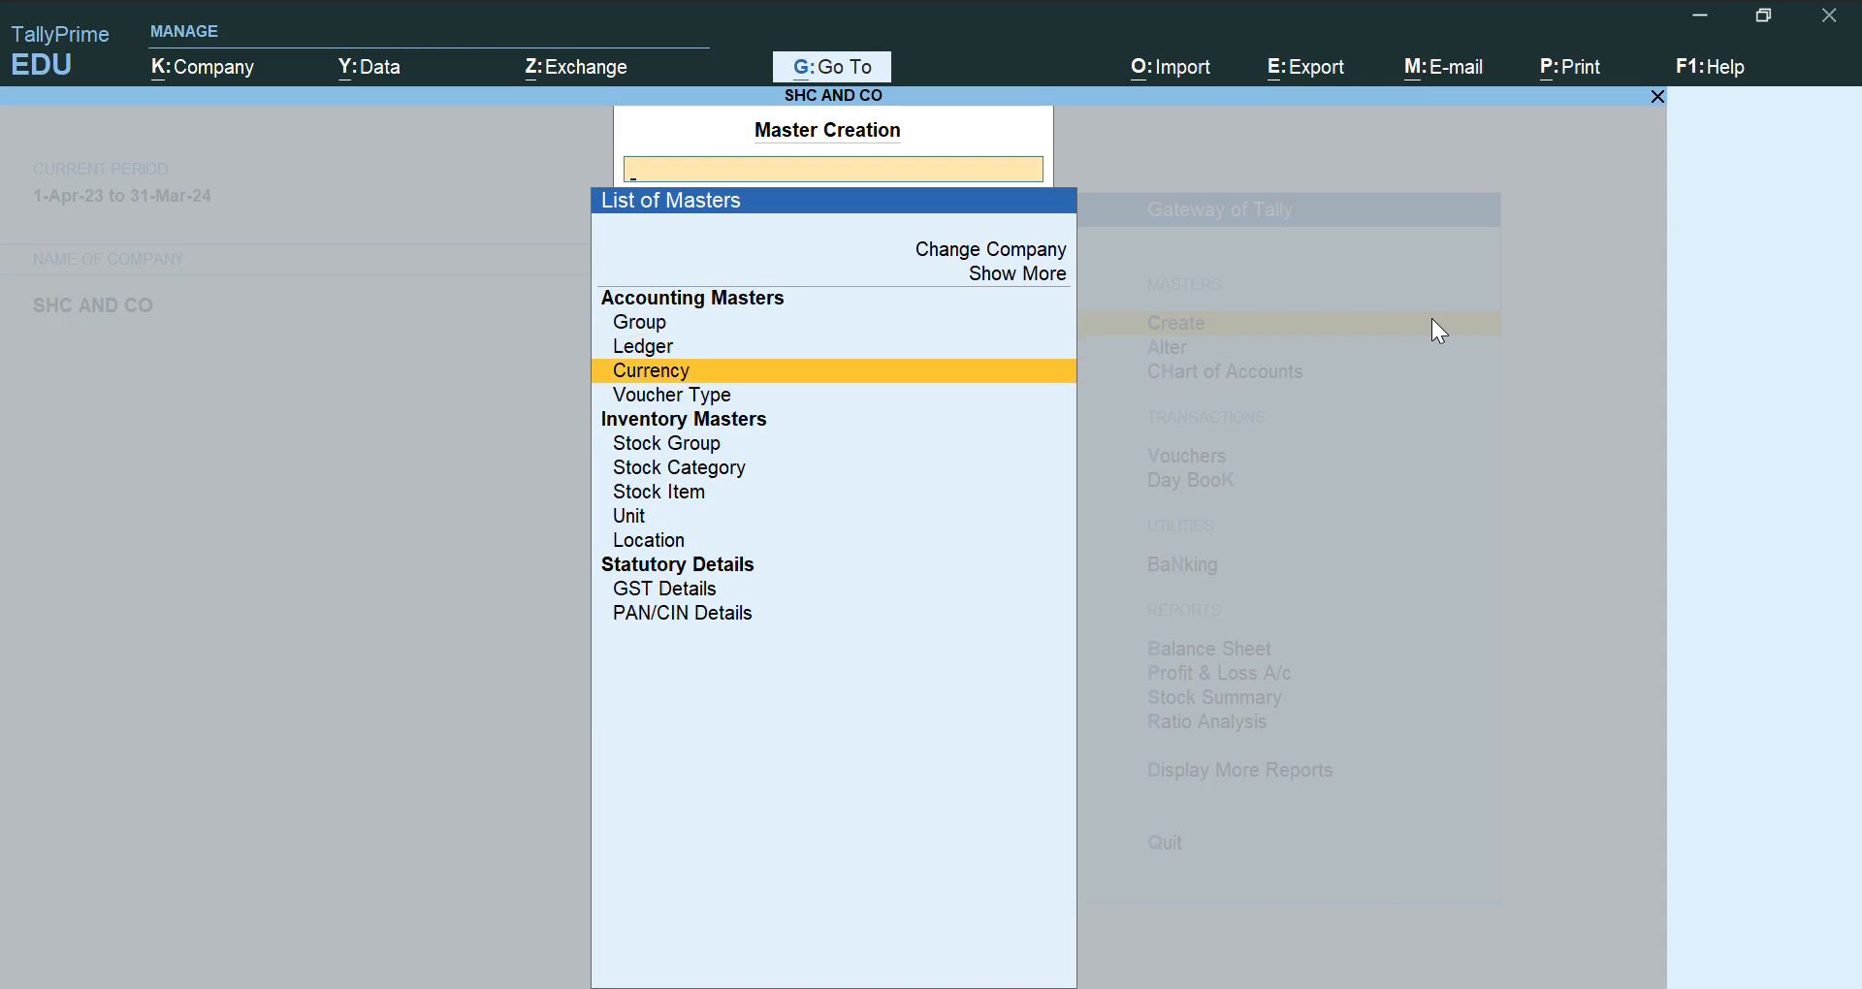
key("Return")
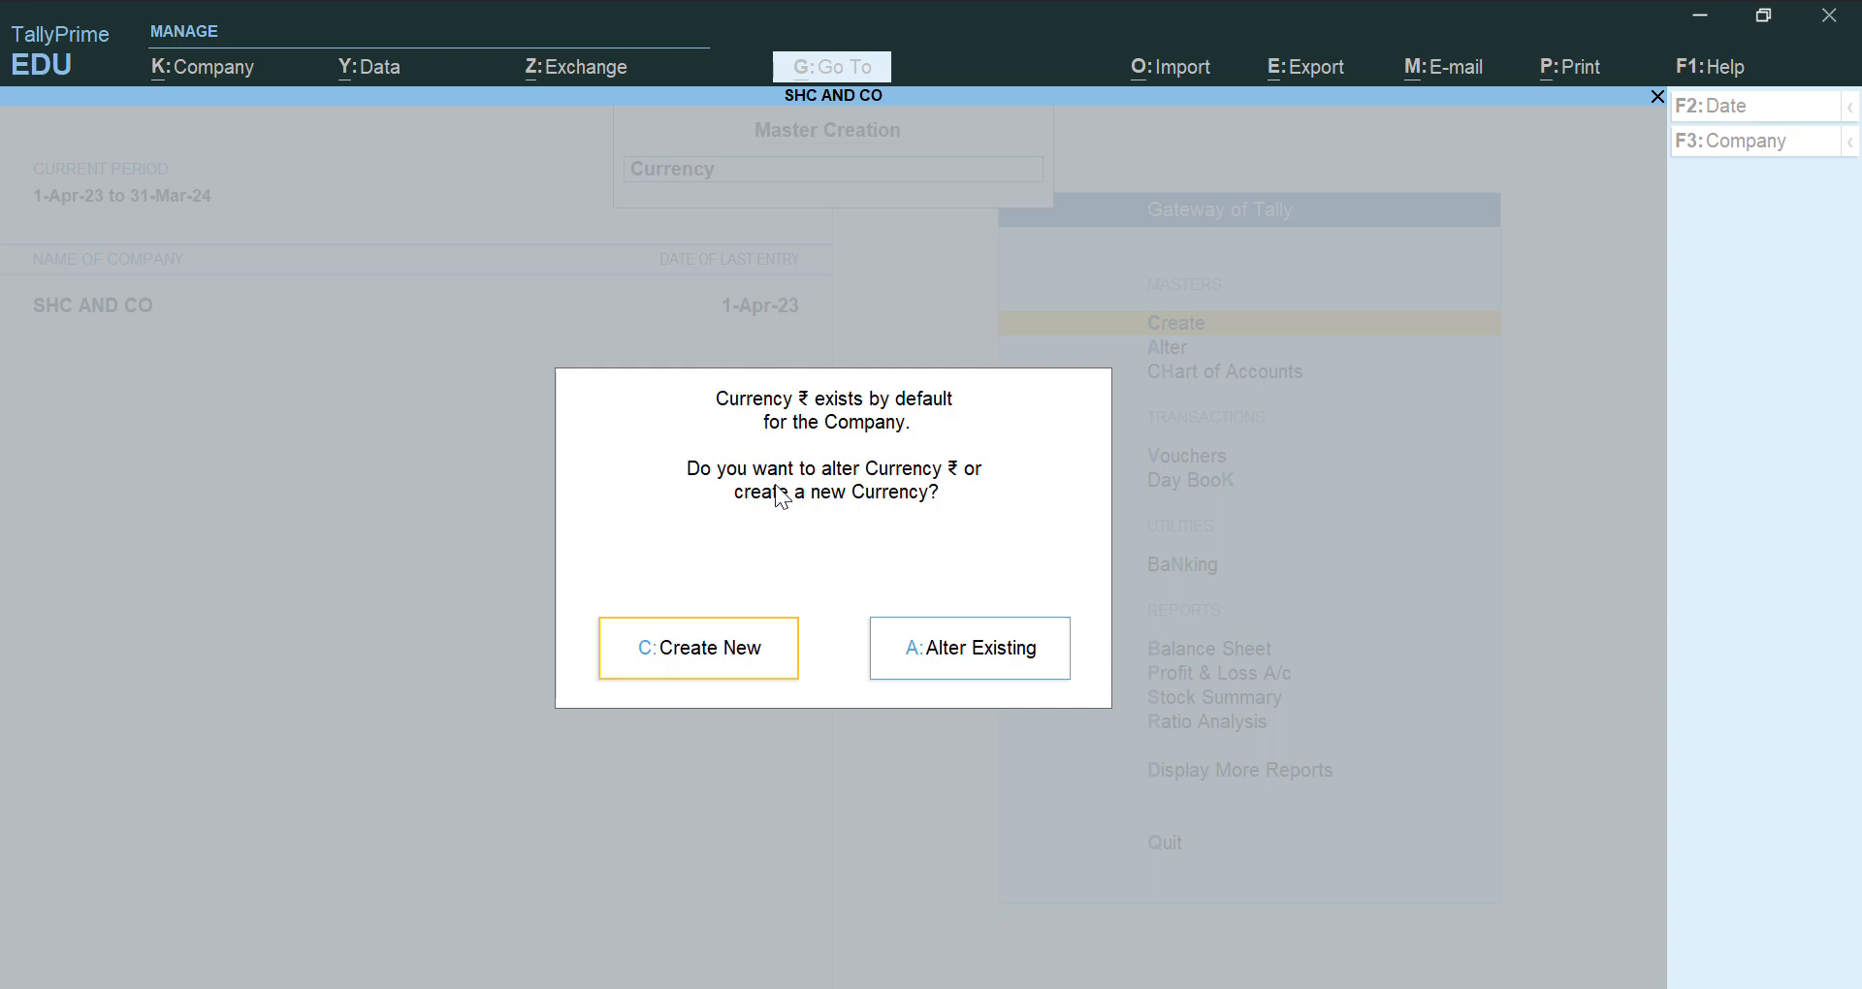
left_click(761, 662)
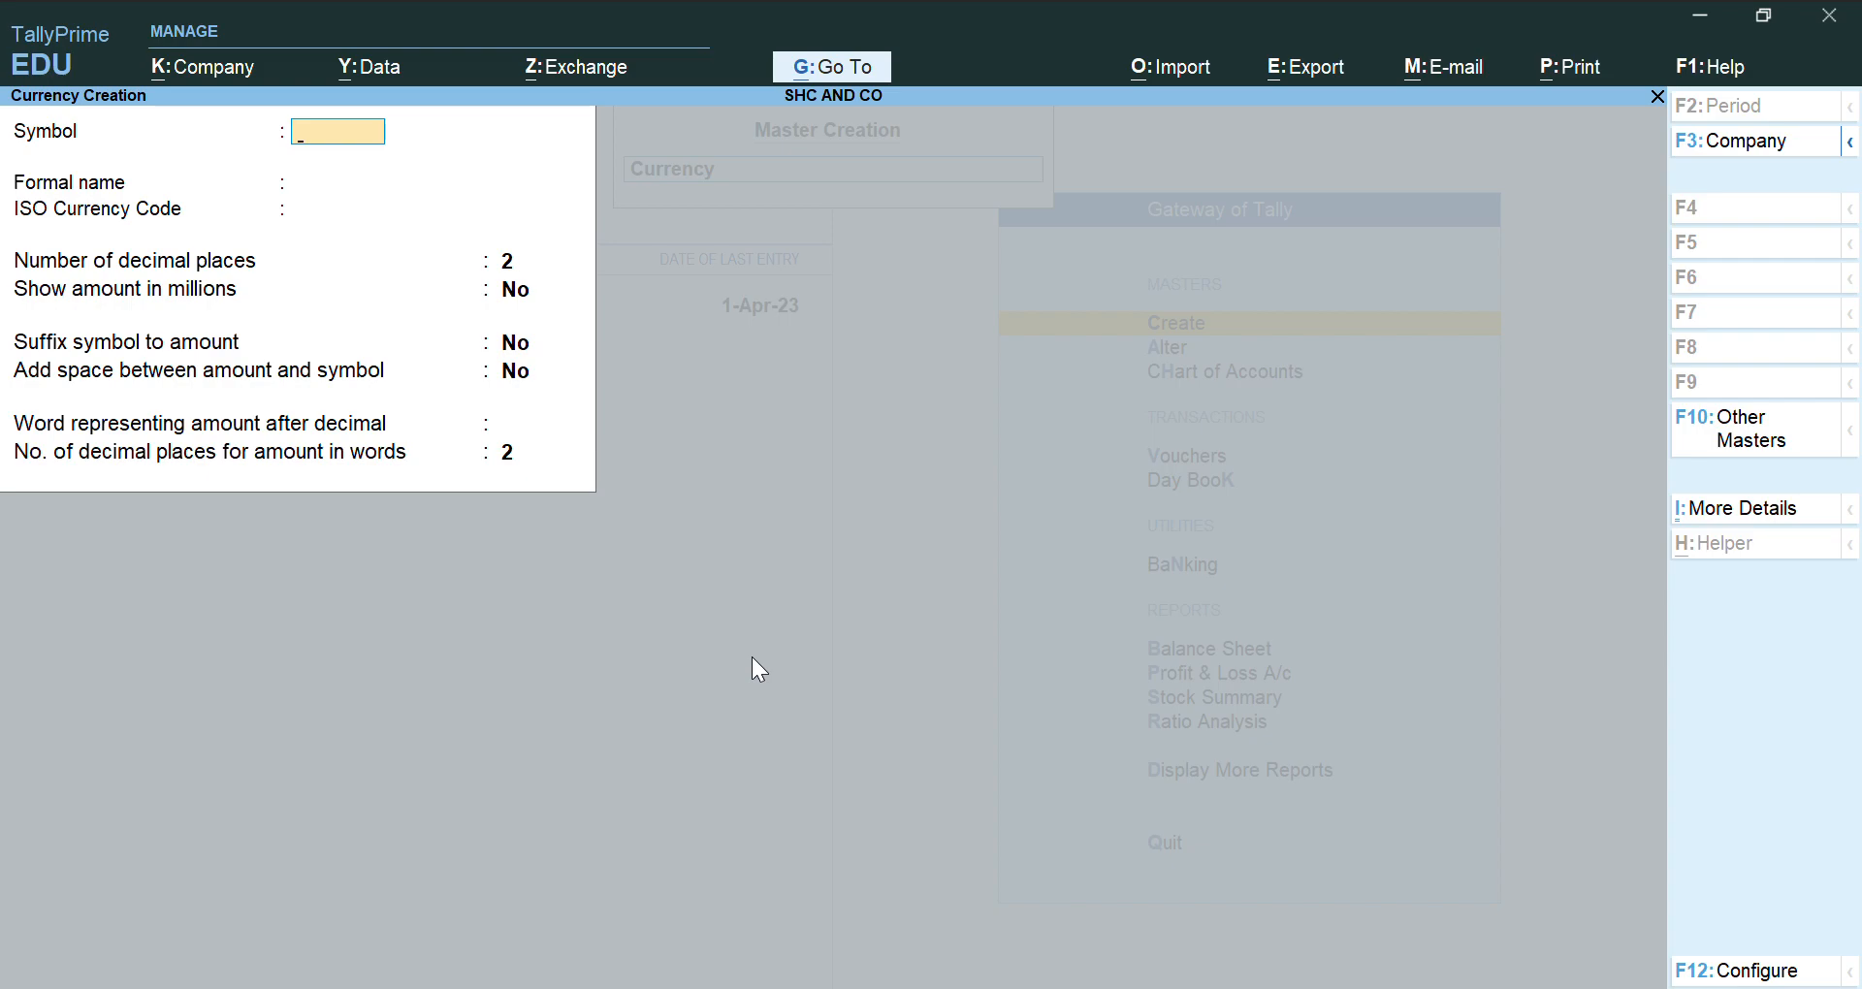
- Create a currency with symbol $ and formal name DOLLAR, keeping the default decimal and formatting options
type("$")
key("Return")
type("DOLLAR")
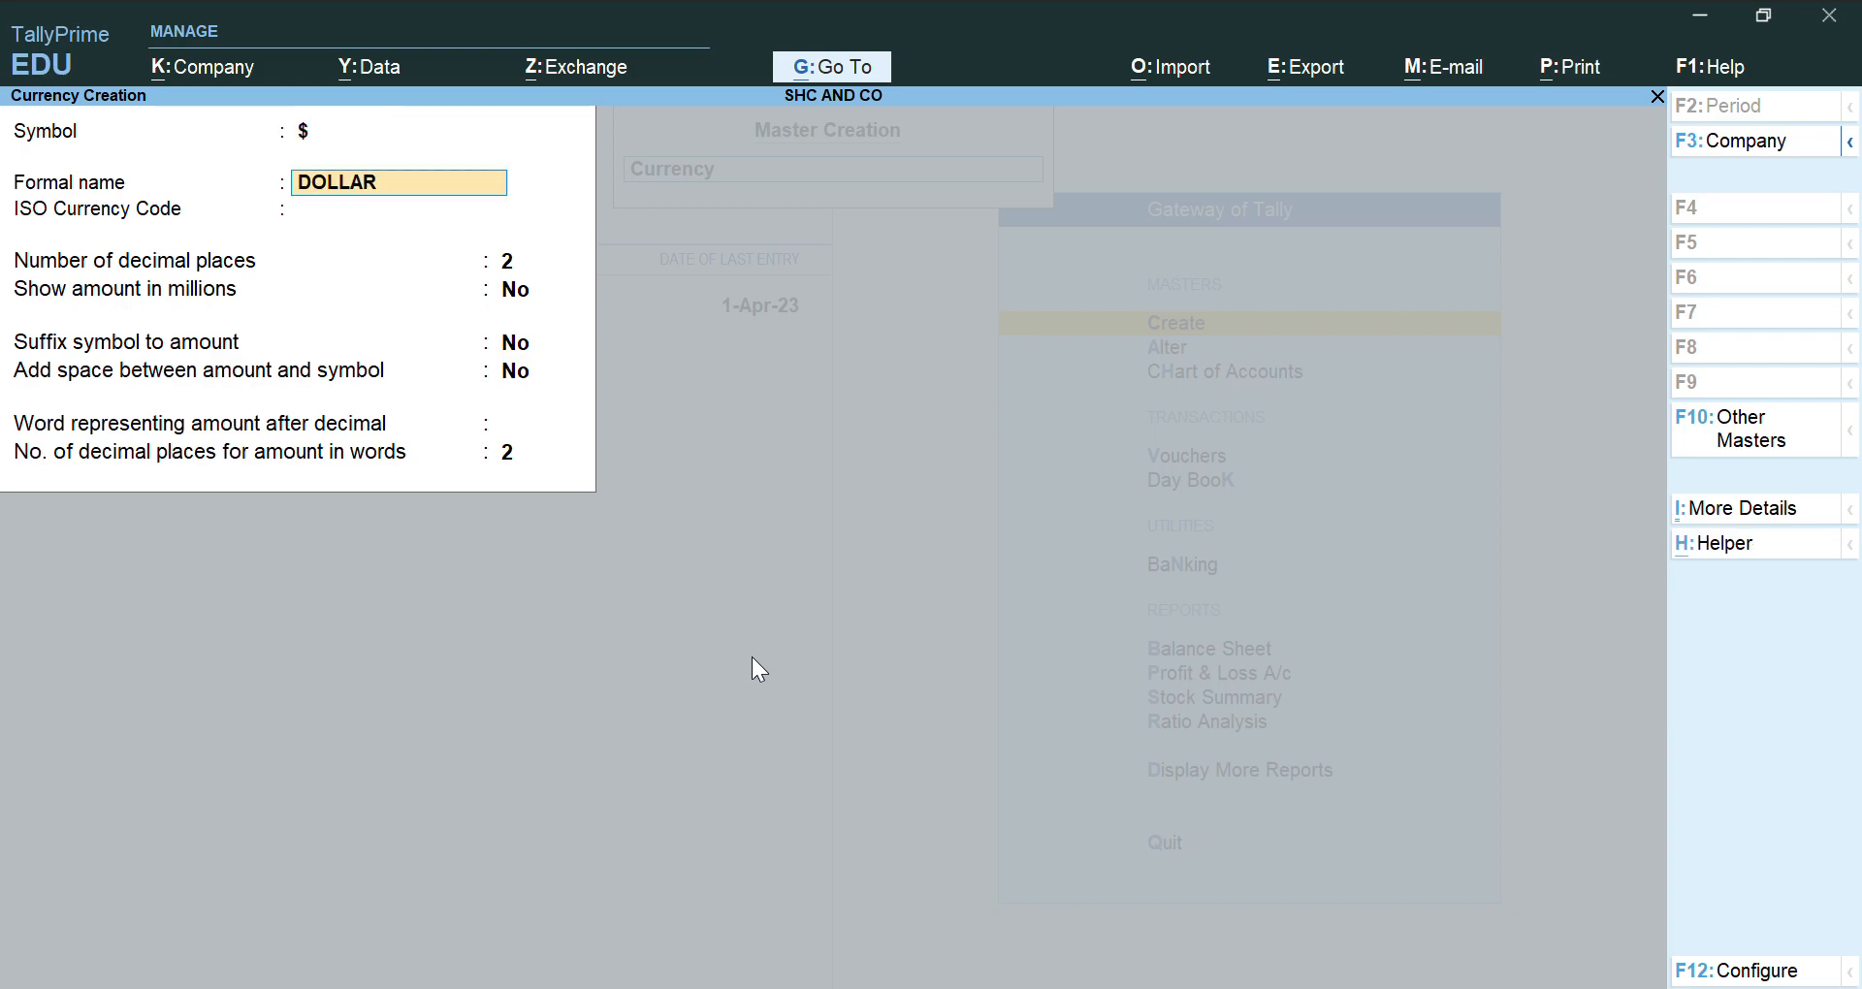
key("Return")
key("Return")
key("Return")
key("Return")
key("Return")
key("Return")
key("Return")
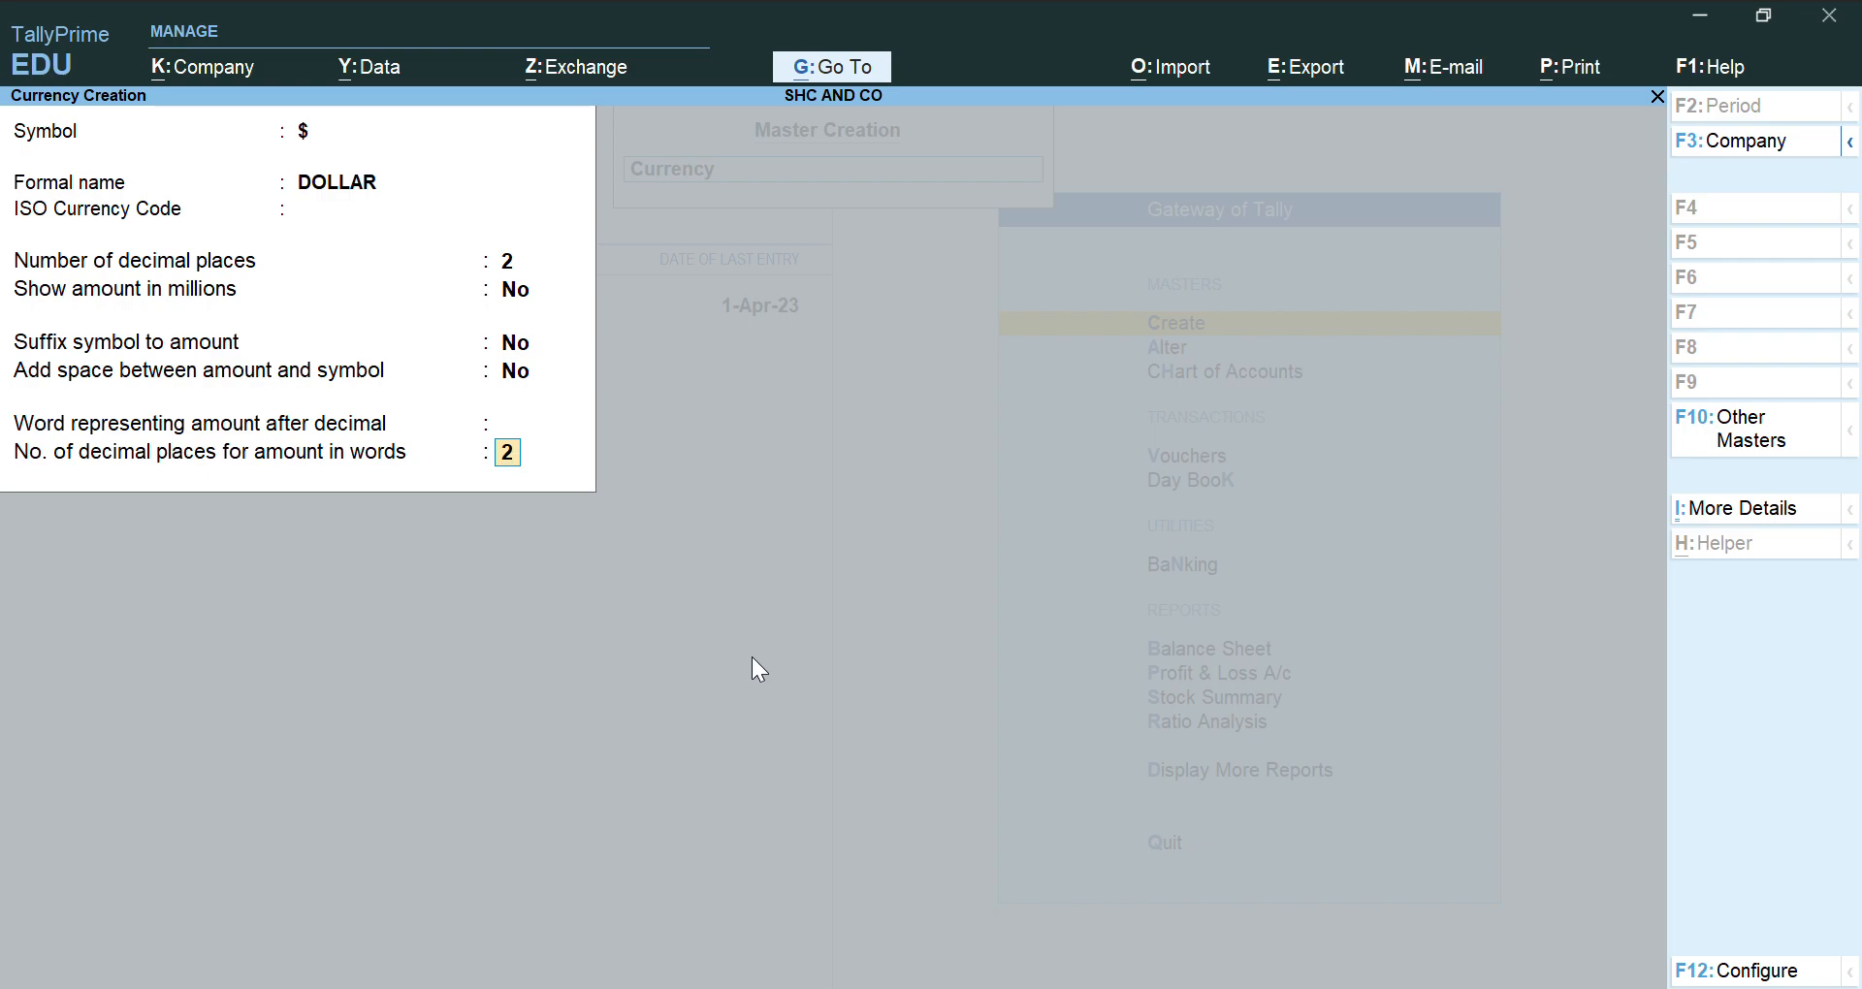
key("Return")
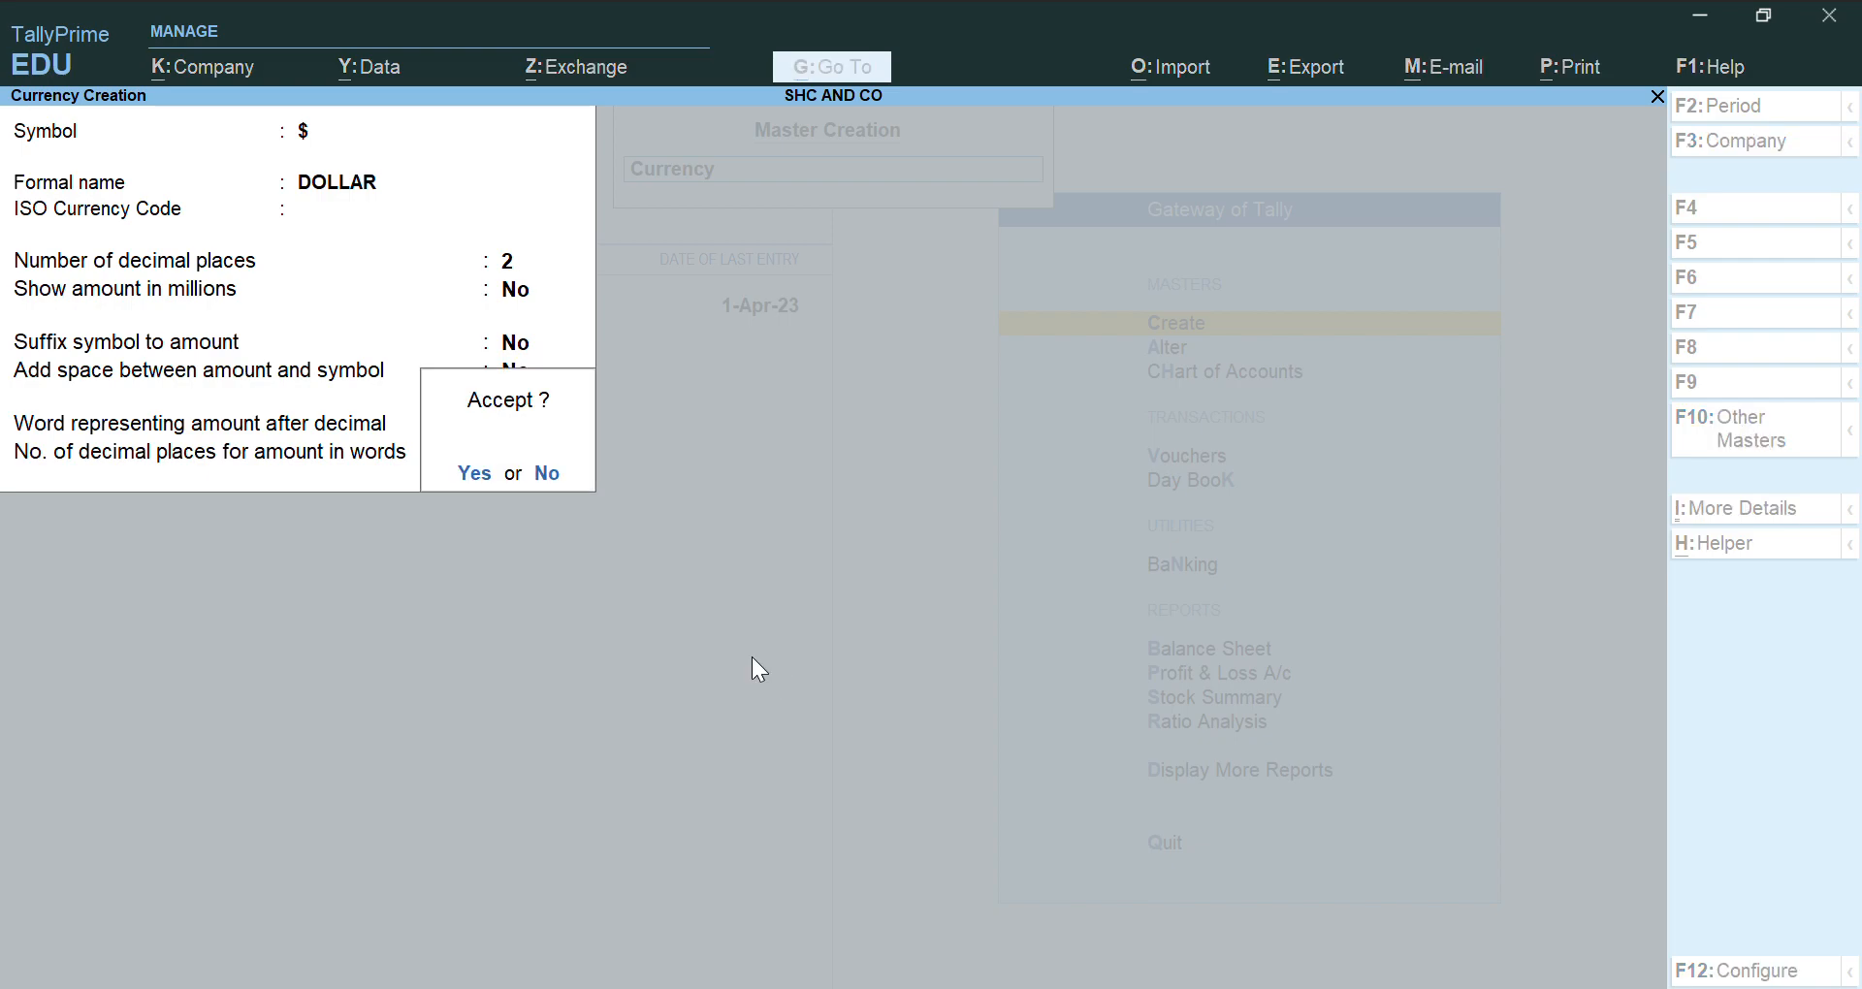
key("Return")
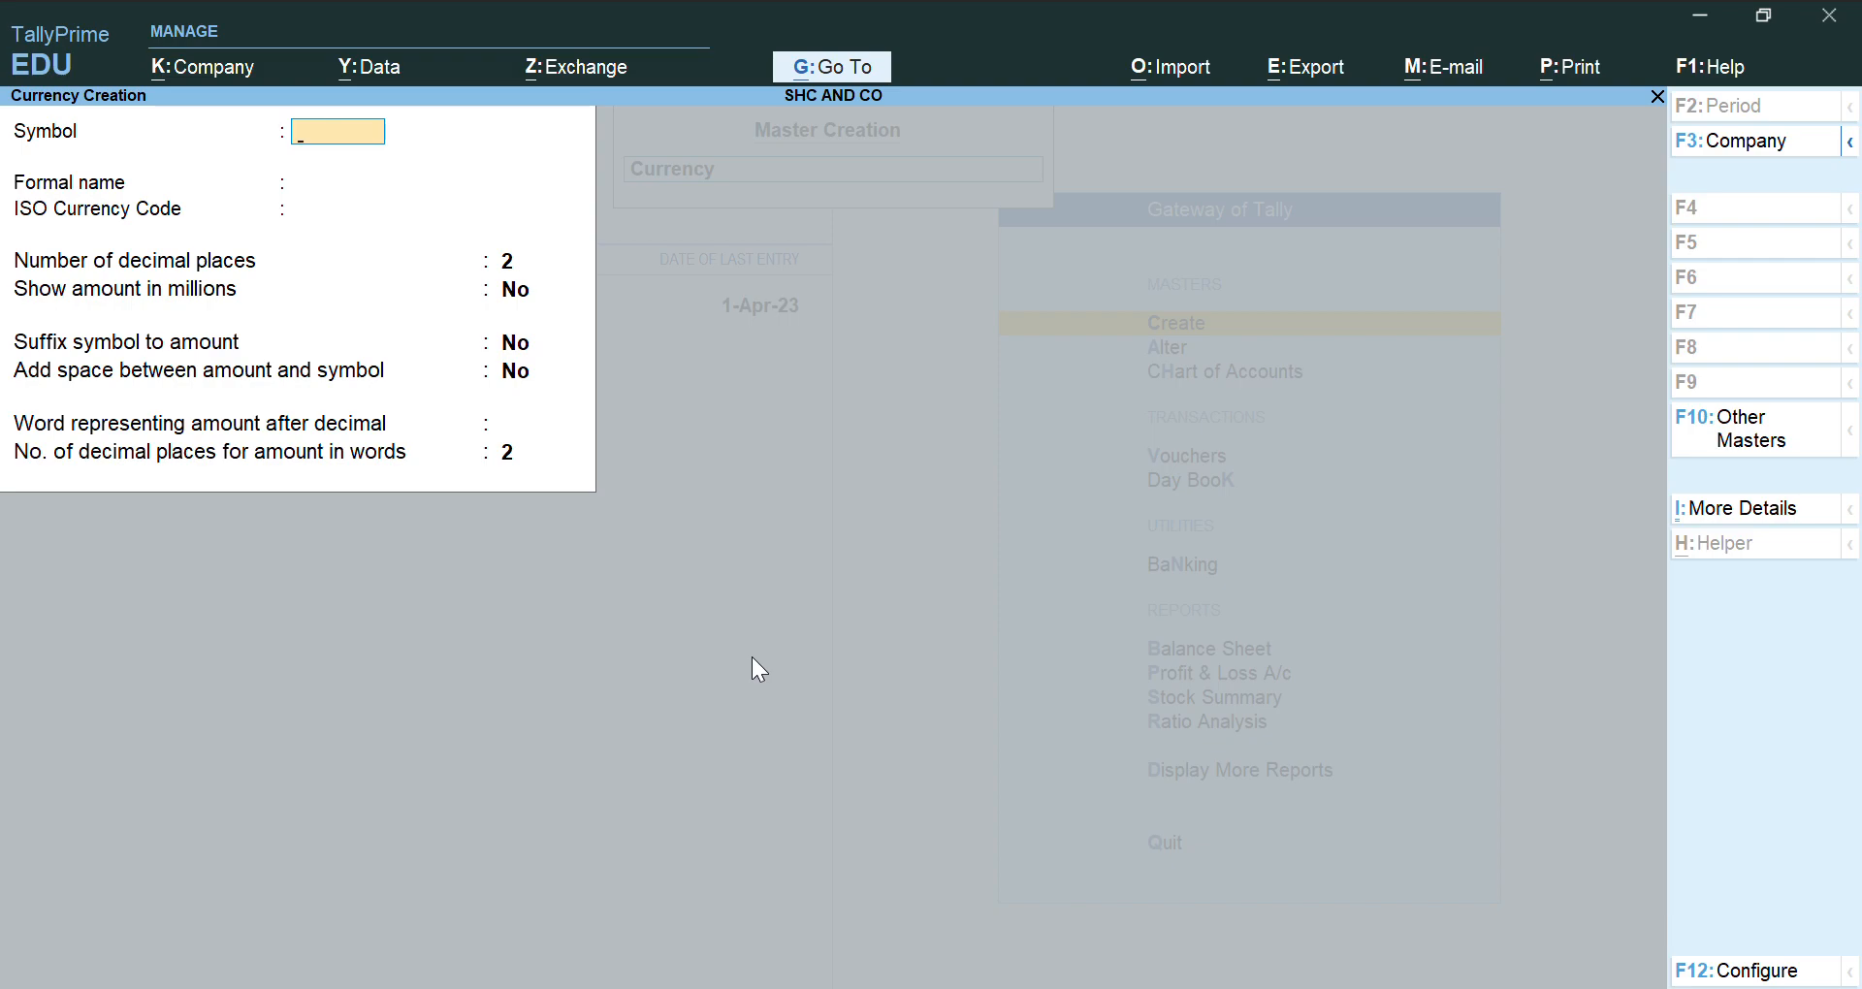
- Create a currency with symbol # and formal name POUND, keeping the default decimal and formatting options
type("#")
key("Return")
type("POUND")
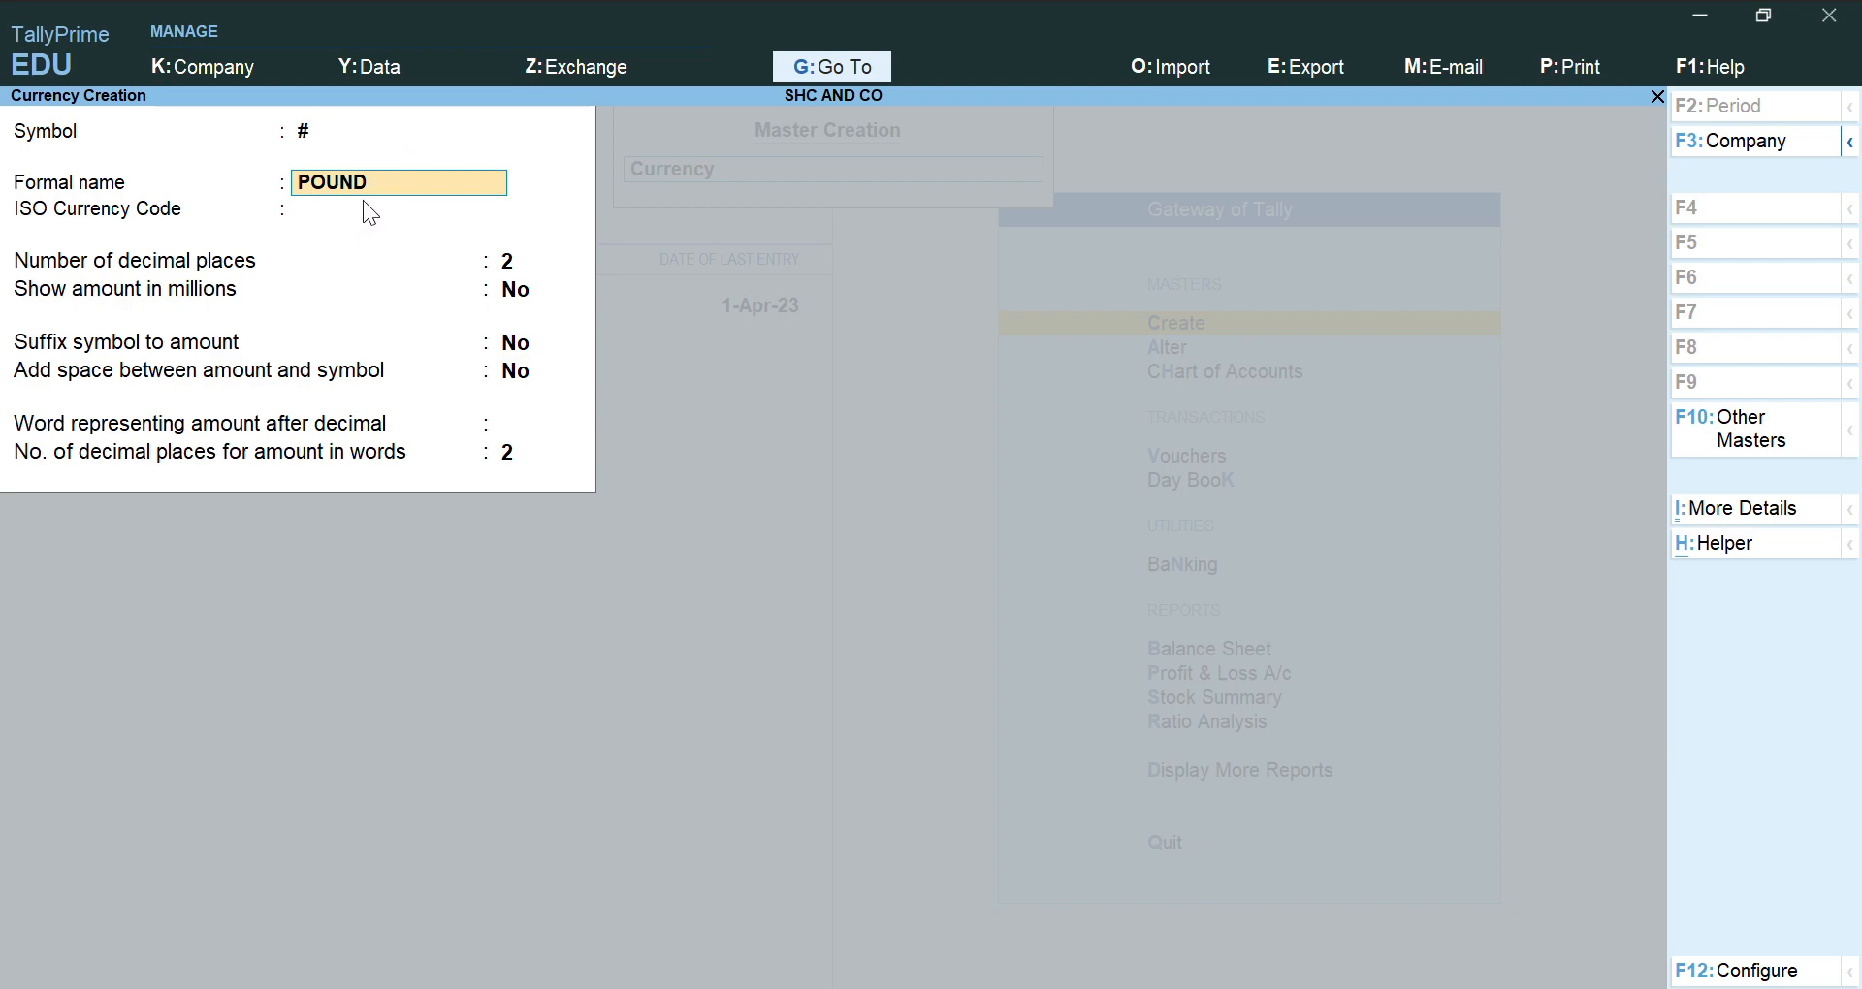
key("Return")
key("Return")
key("Return")
key("Return")
key("Return")
key("Return")
key("Return")
key("Return")
key("Return")
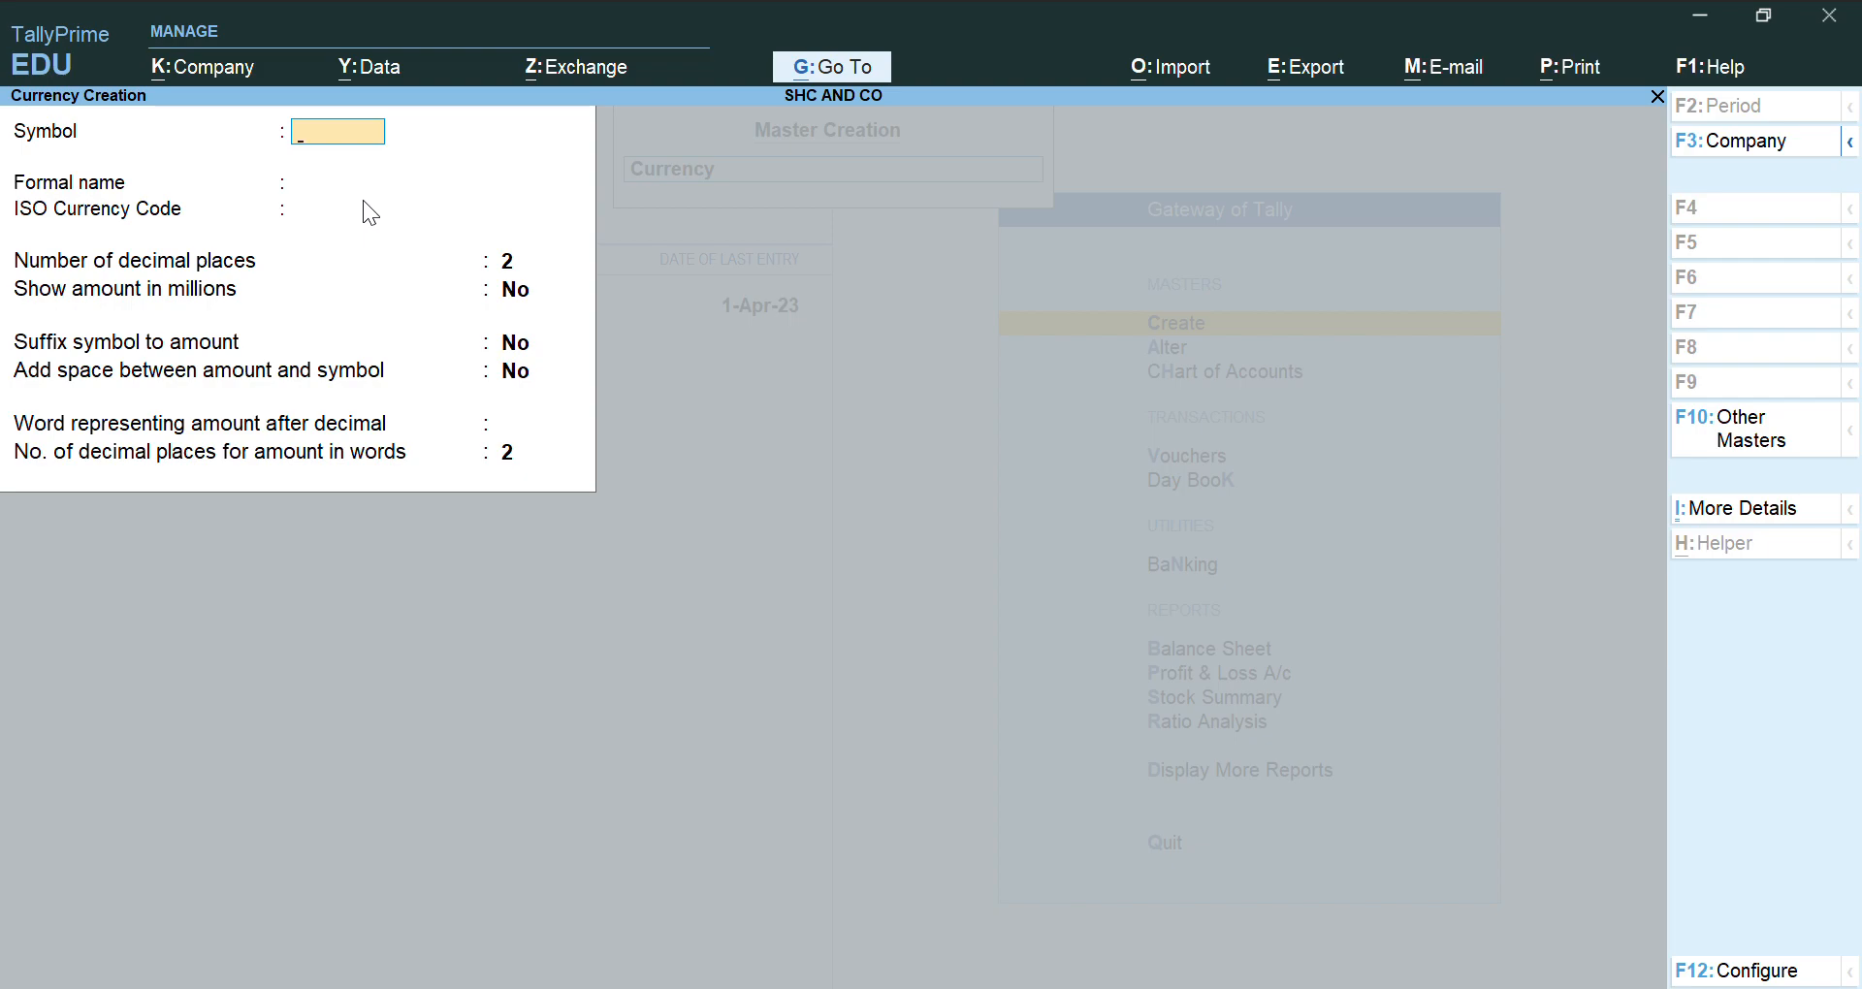
- Create a currency with symbol ^ and formal name REYAL using the default options, and leave currency creation
key("Return")
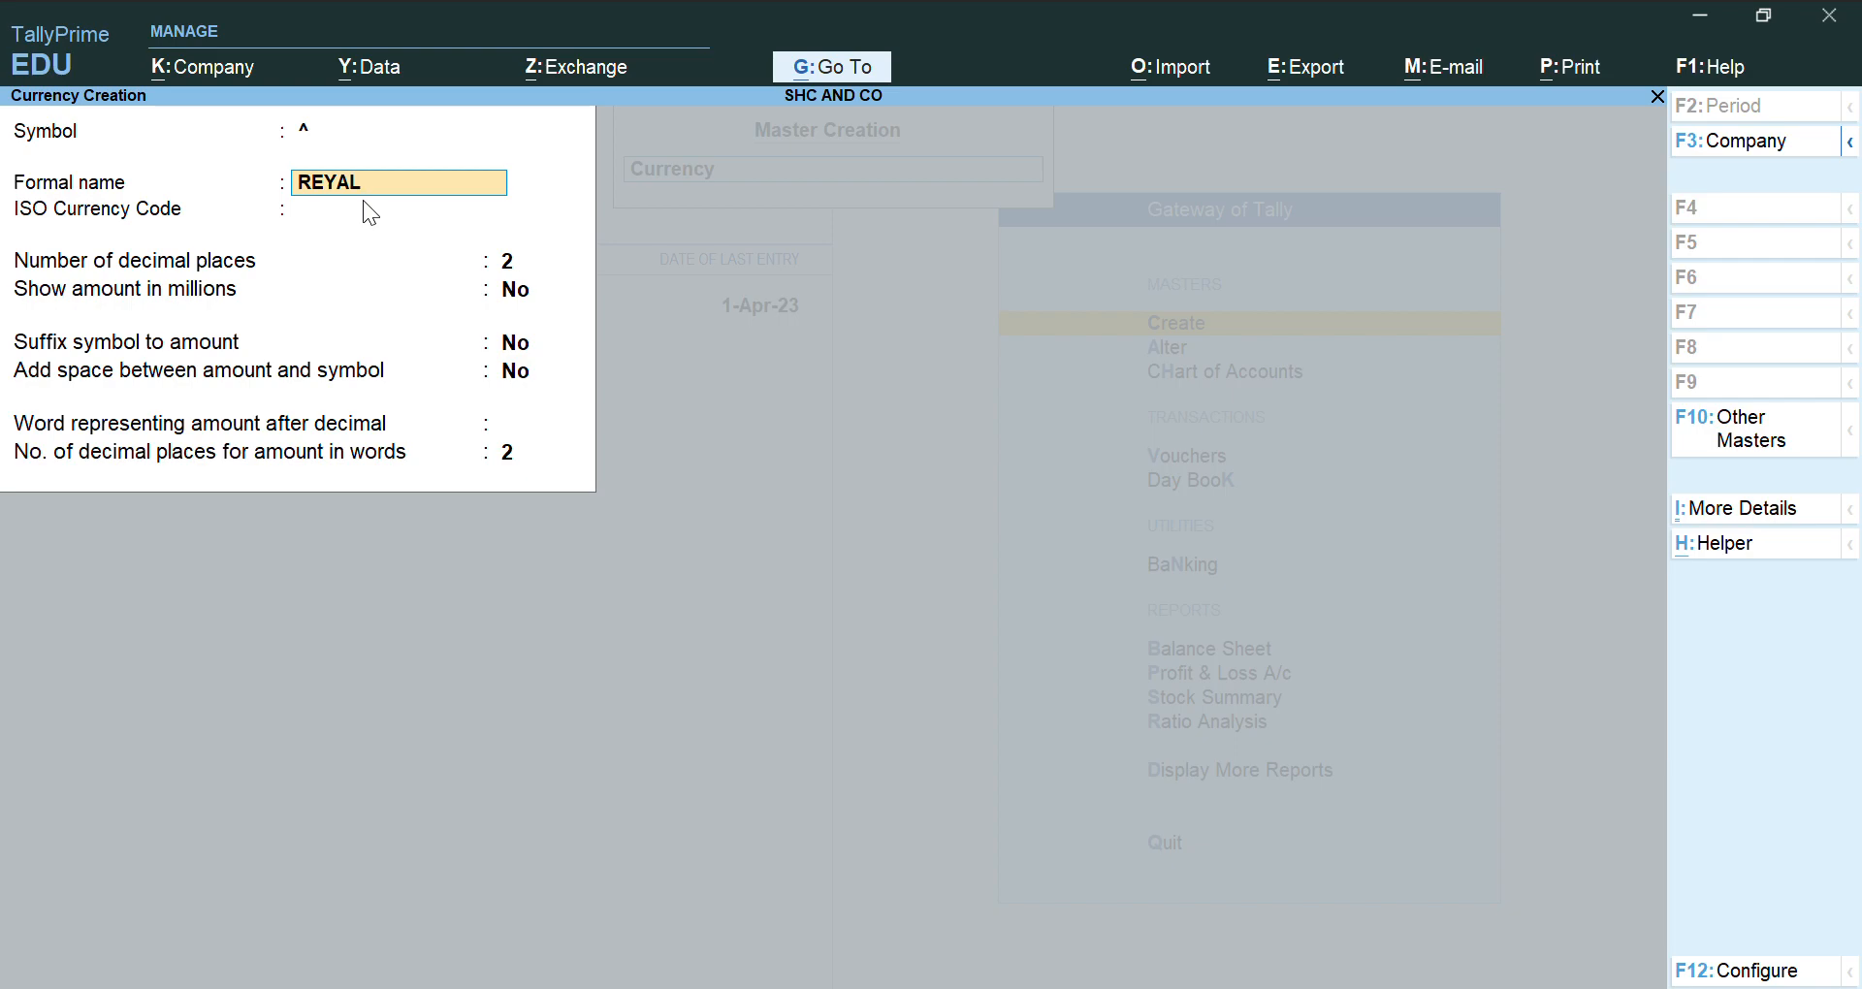
key("Return")
key("Return")
key("Return")
key("Return")
key("Return")
key("Return")
key("Return")
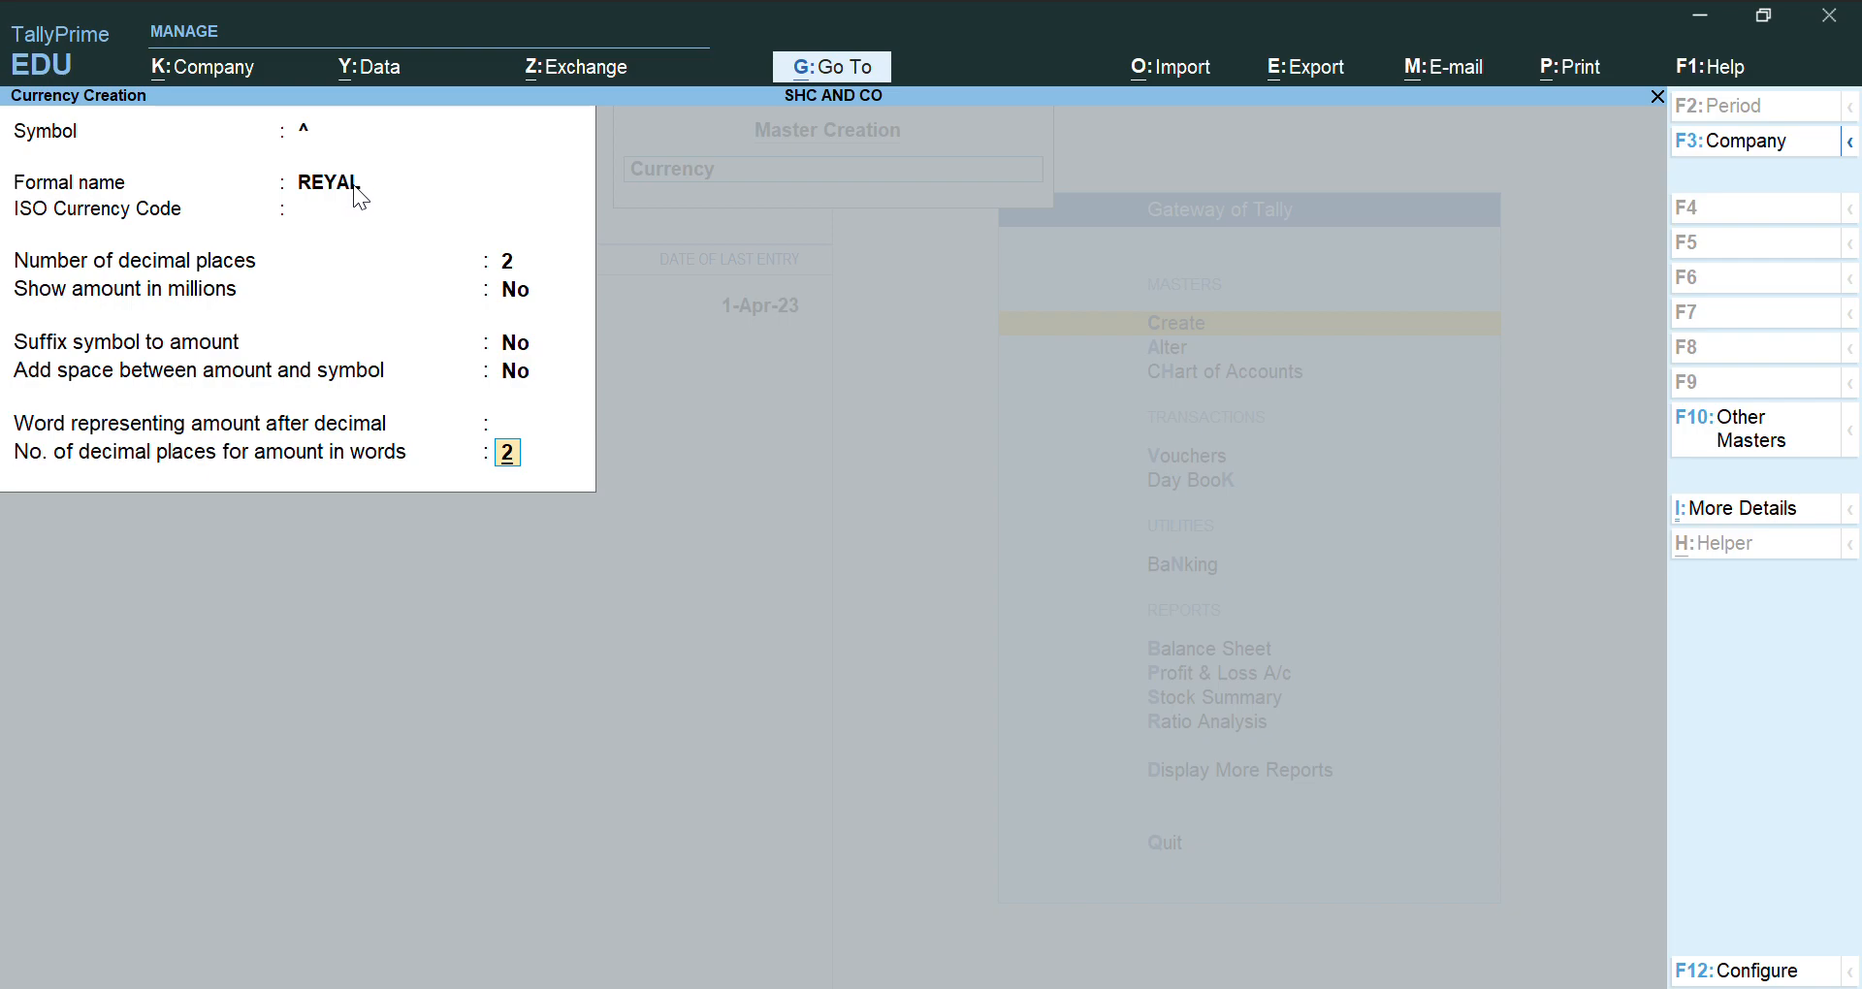
key("Return")
key("Return")
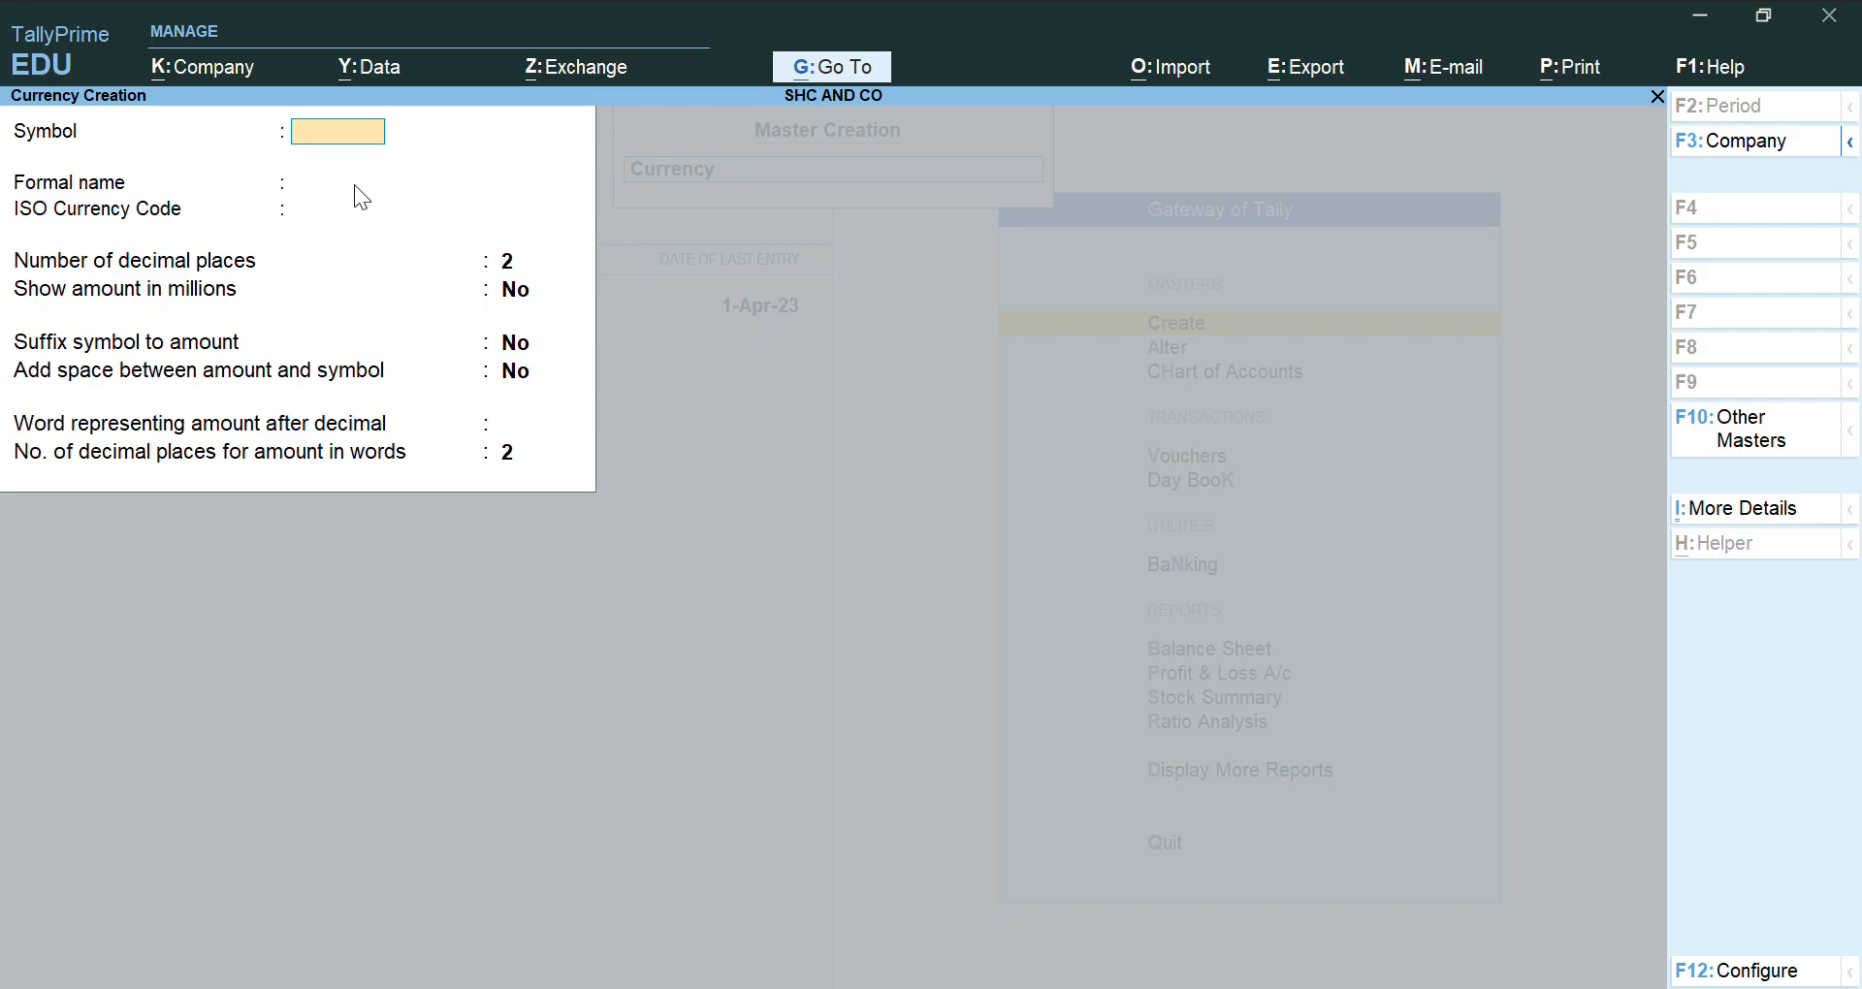
key("Escape")
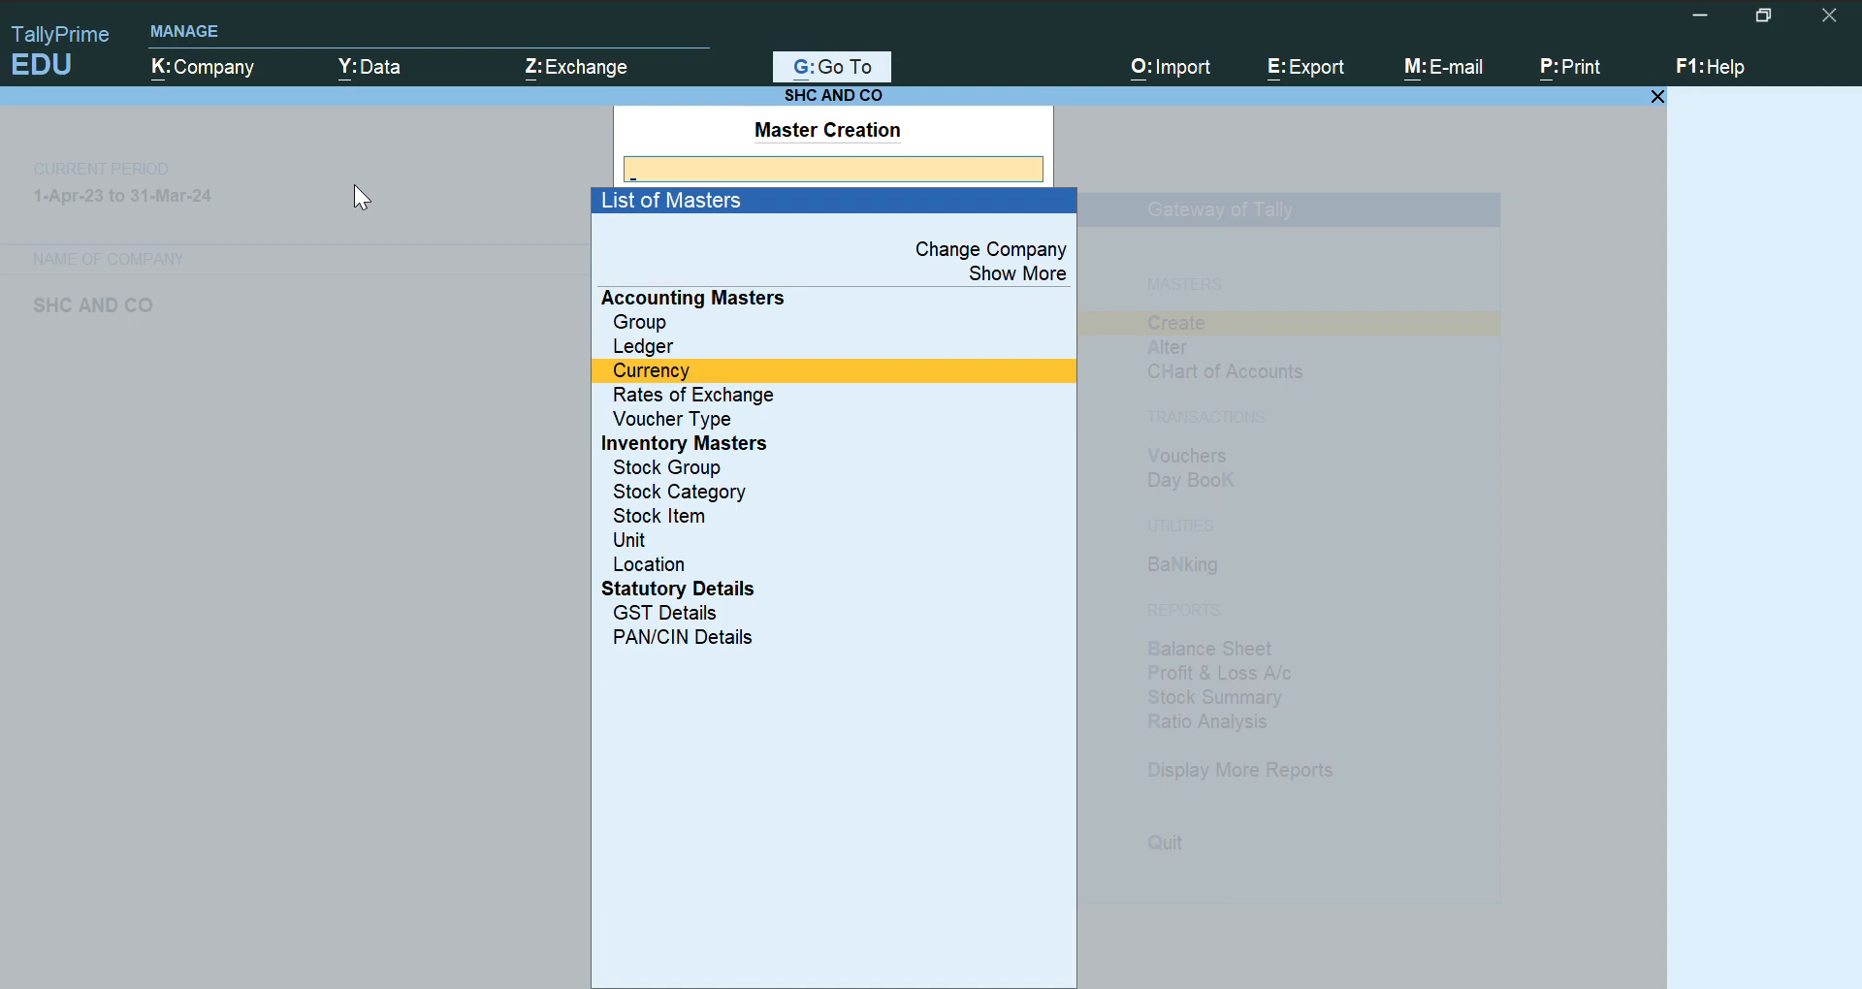
- In the rates of exchange for 1-Apr-23, set the POUND standard rate to ₹ 80, leaving the specified rates blank
key("Down")
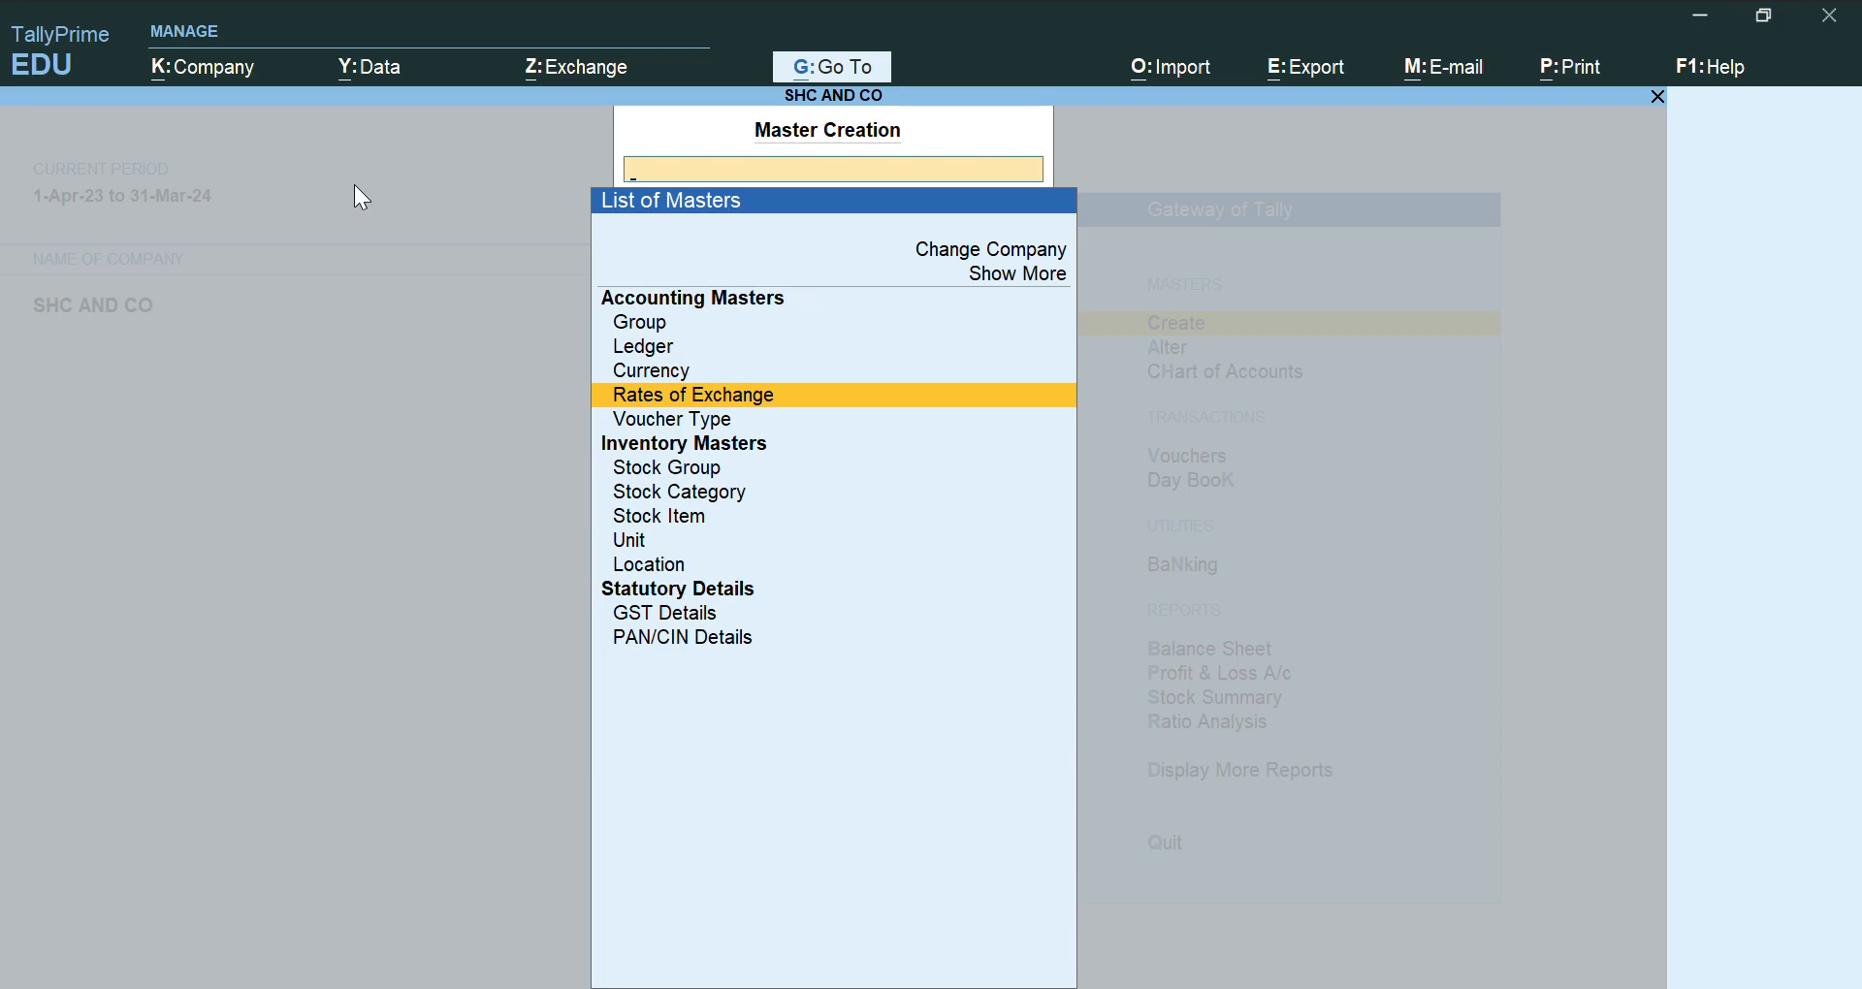
key("Return")
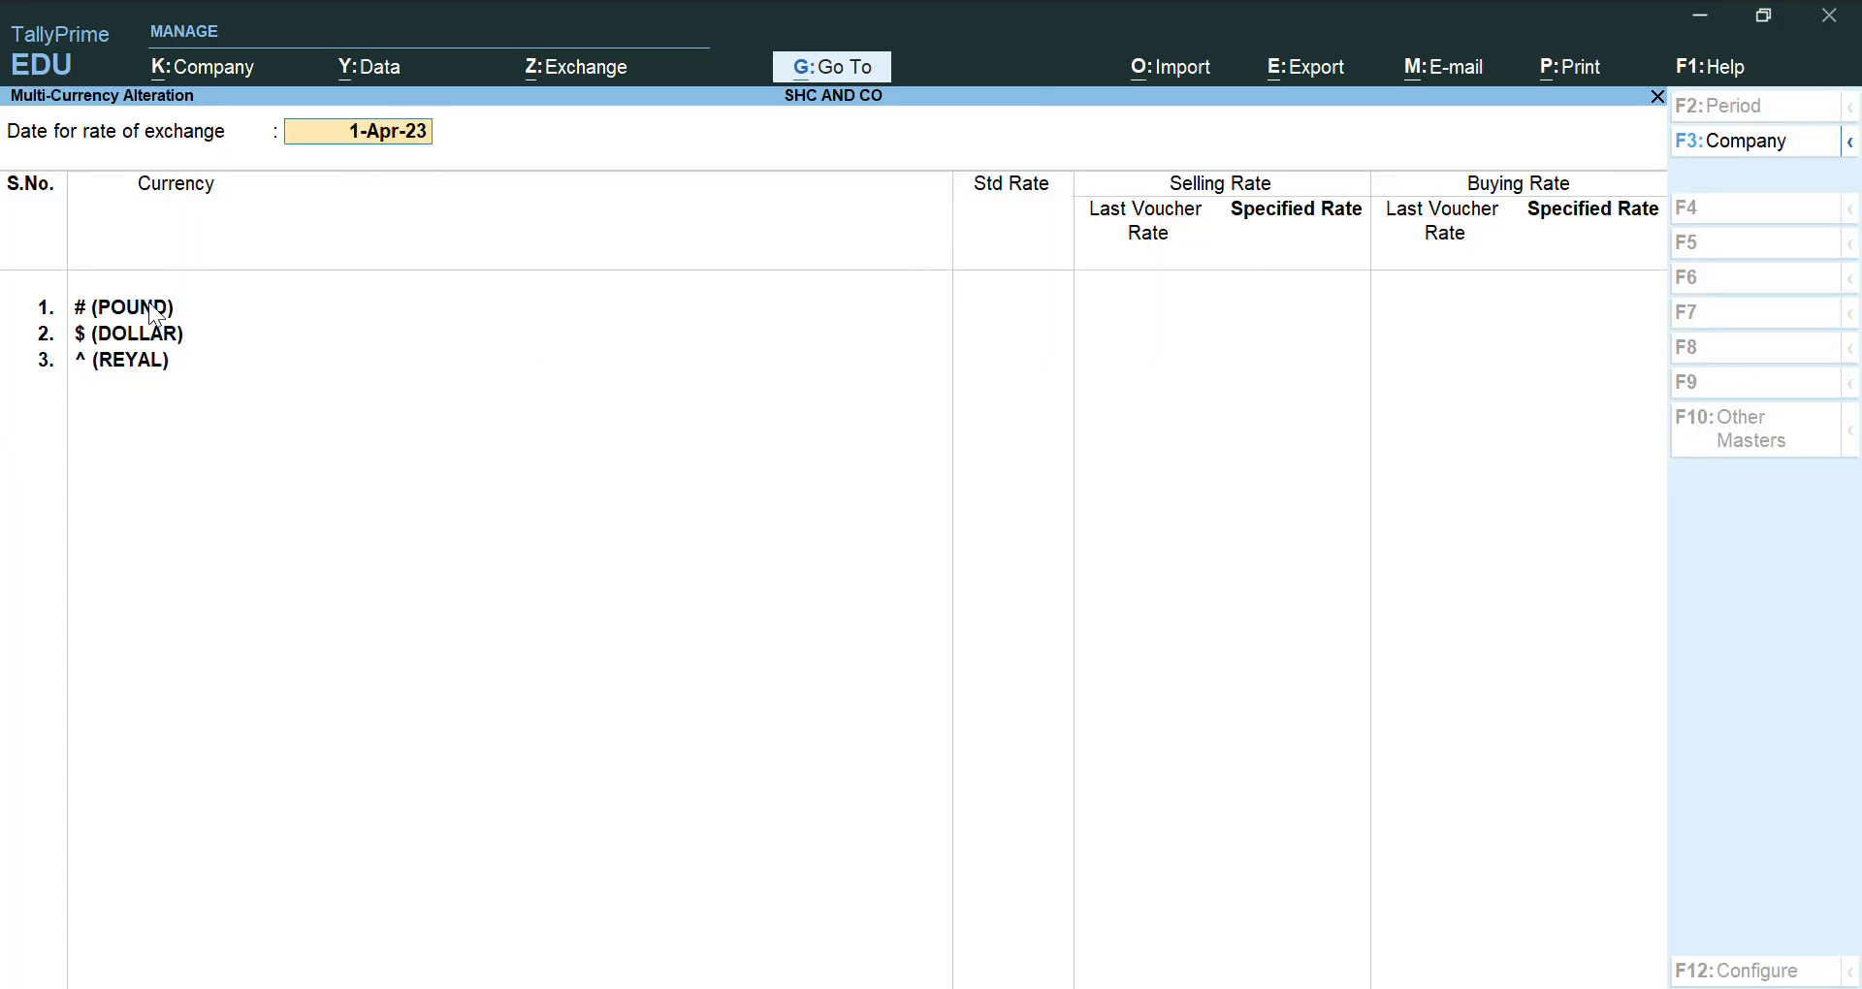
key("Return")
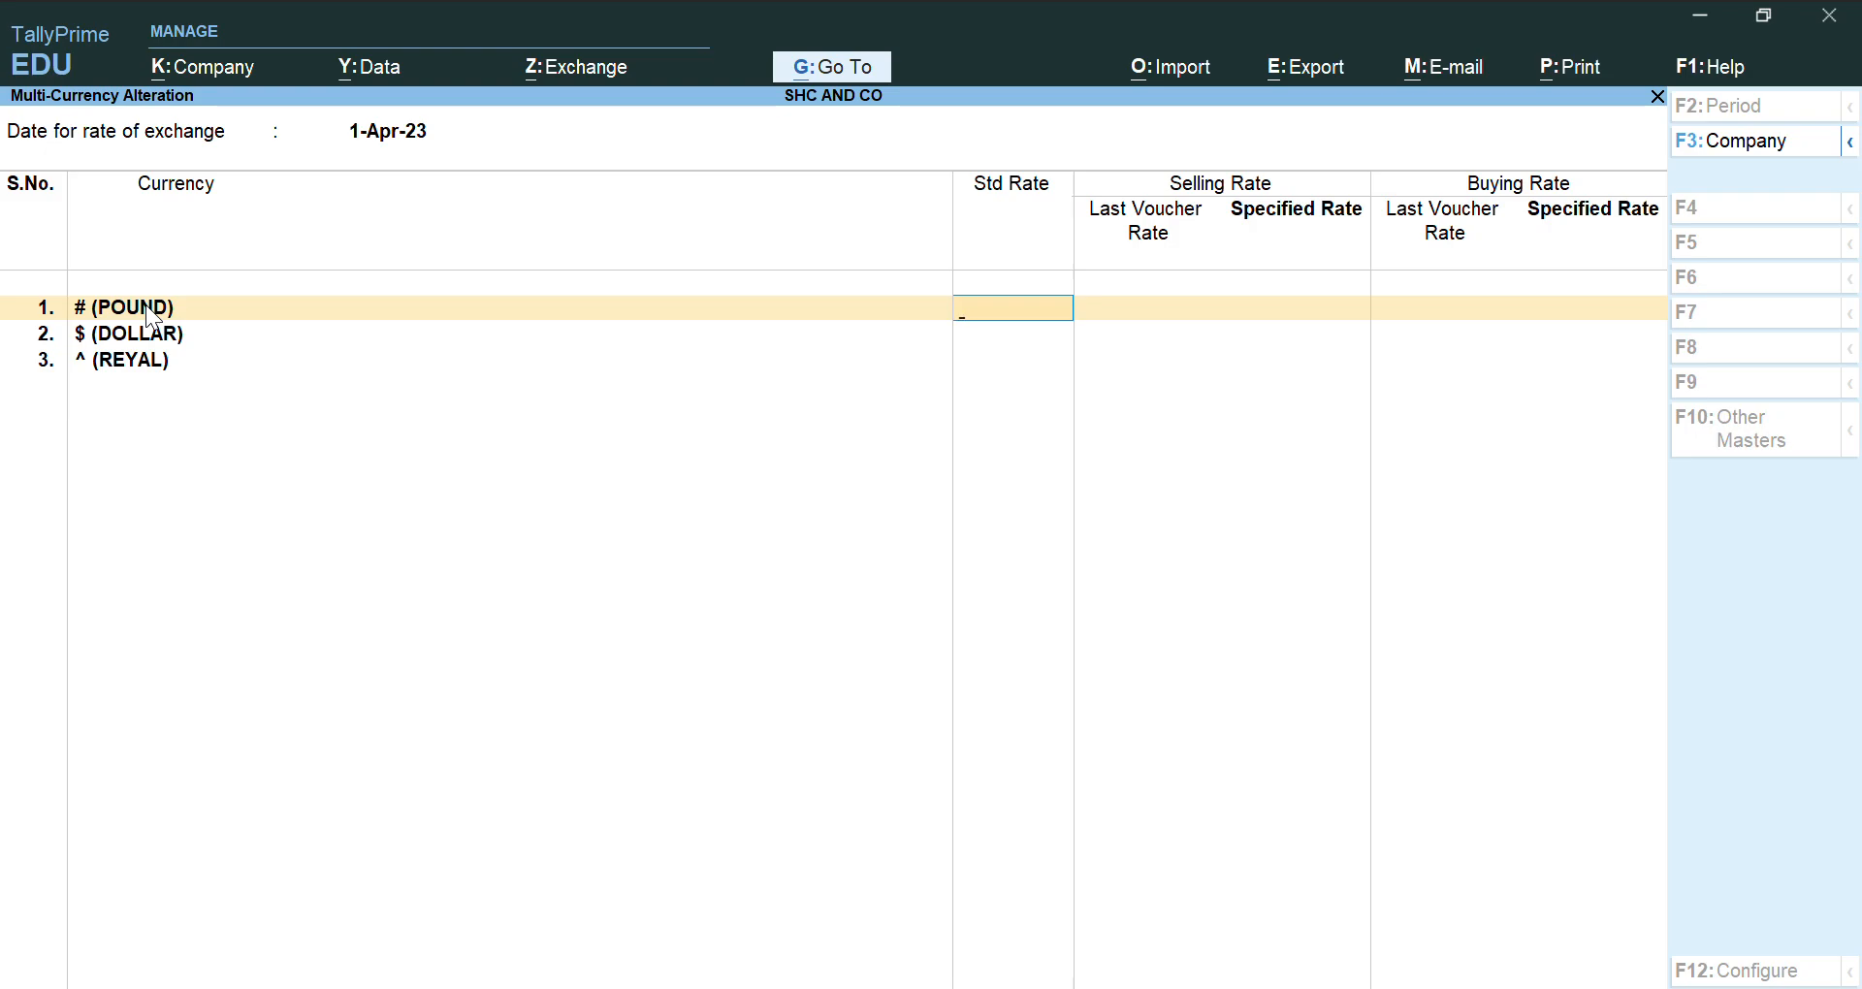
type("80")
key("Return")
key("Return")
key("Return")
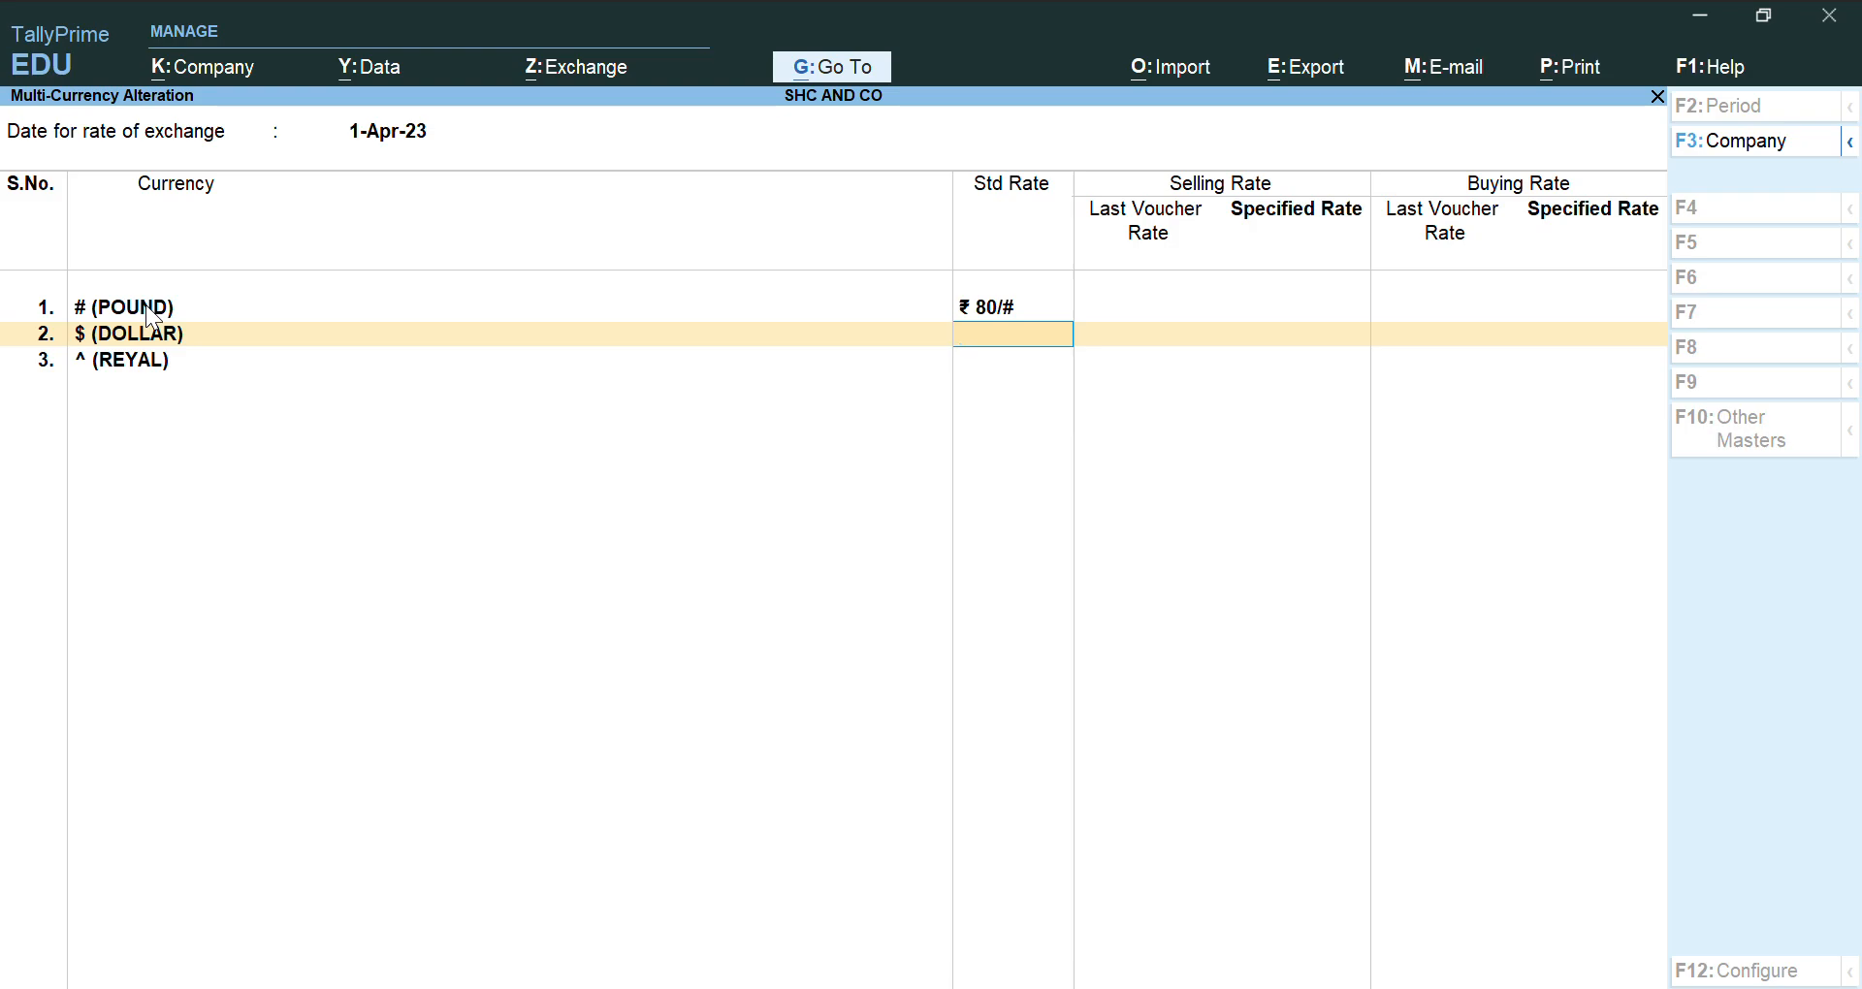
- Set the DOLLAR standard rate to ₹ 75, leaving its selling and buying rates blank
type("5")
key("Return")
key("Return")
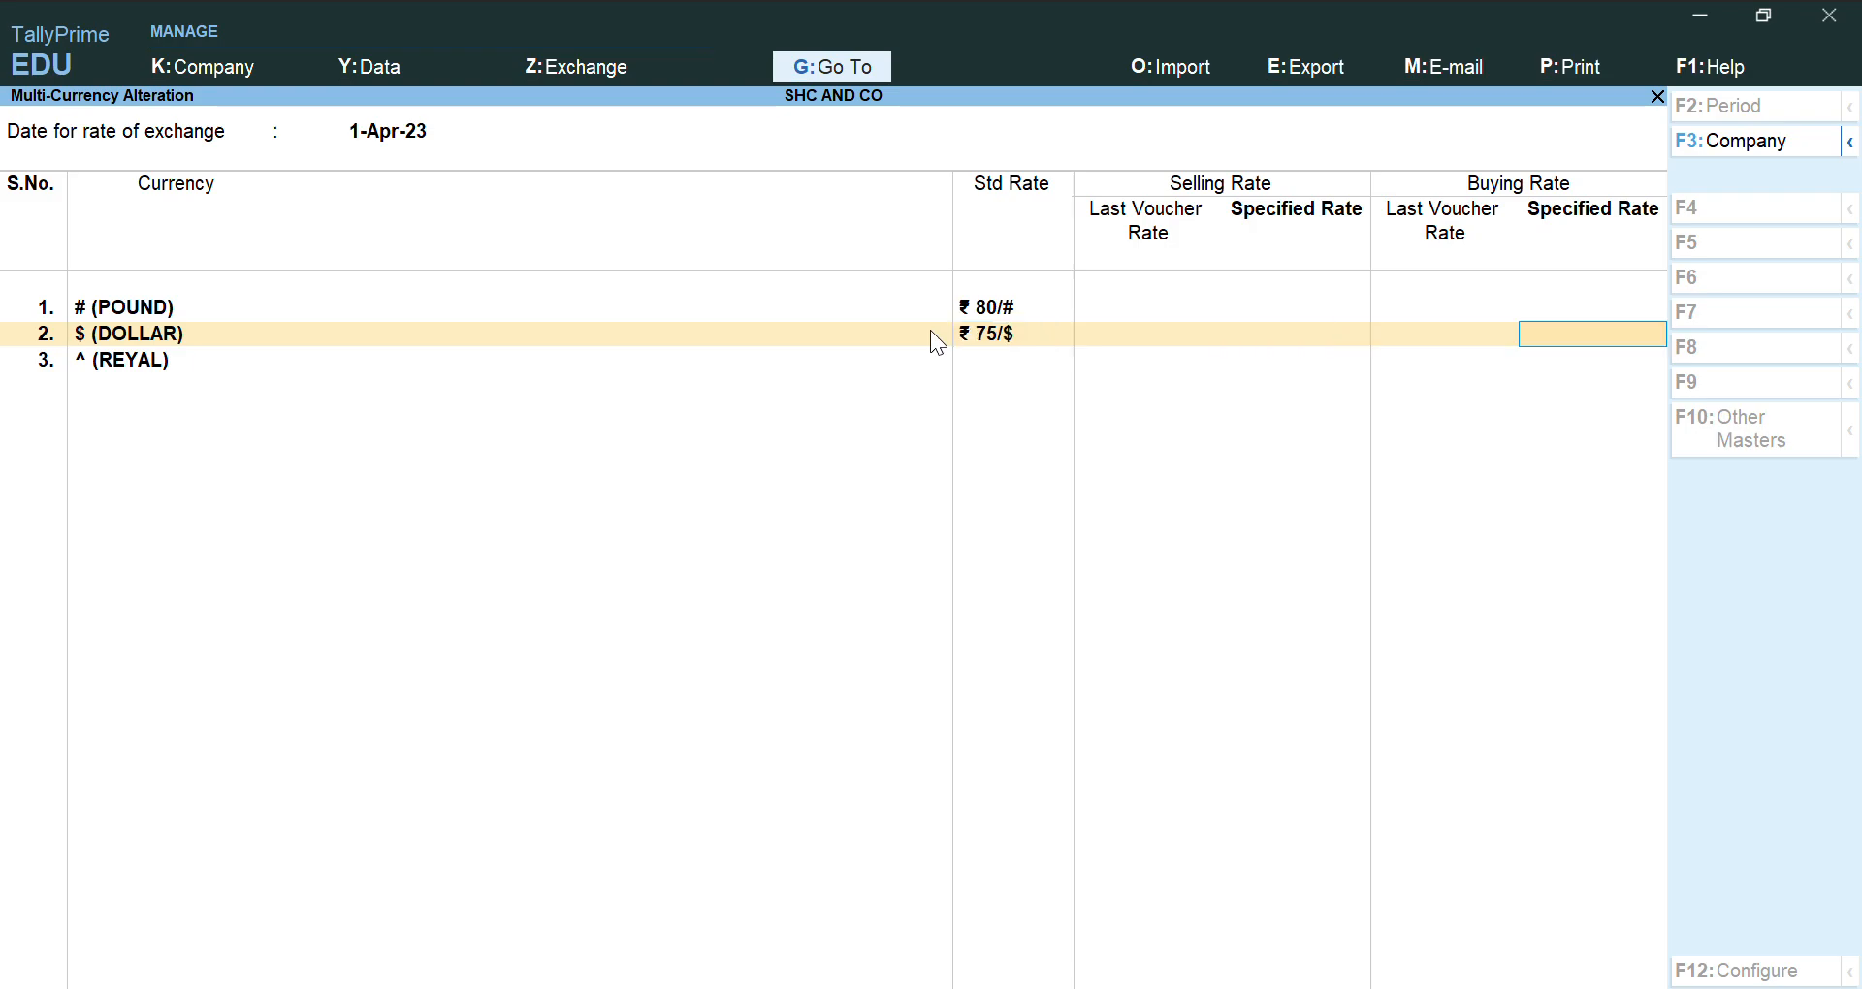
key("Return")
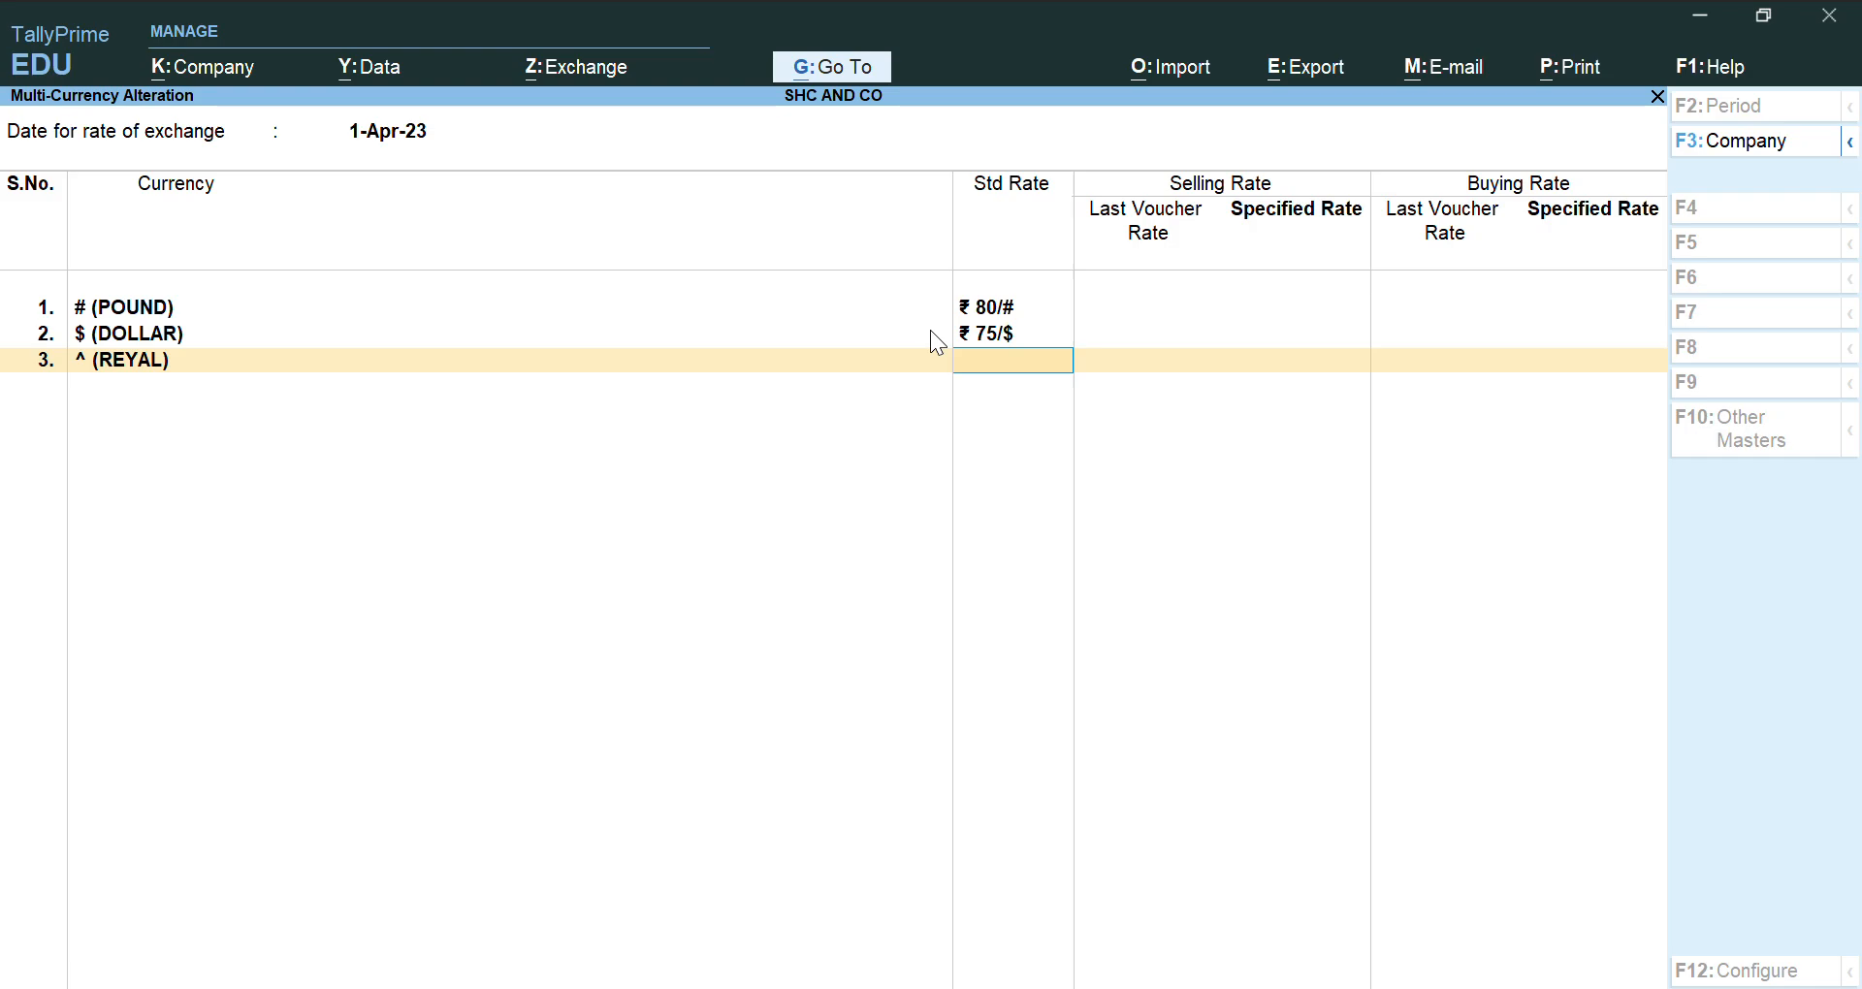
- Set the REYAL standard rate to ₹ 20, accept the exchange rates, and return to the Gateway of Tally
key("Return")
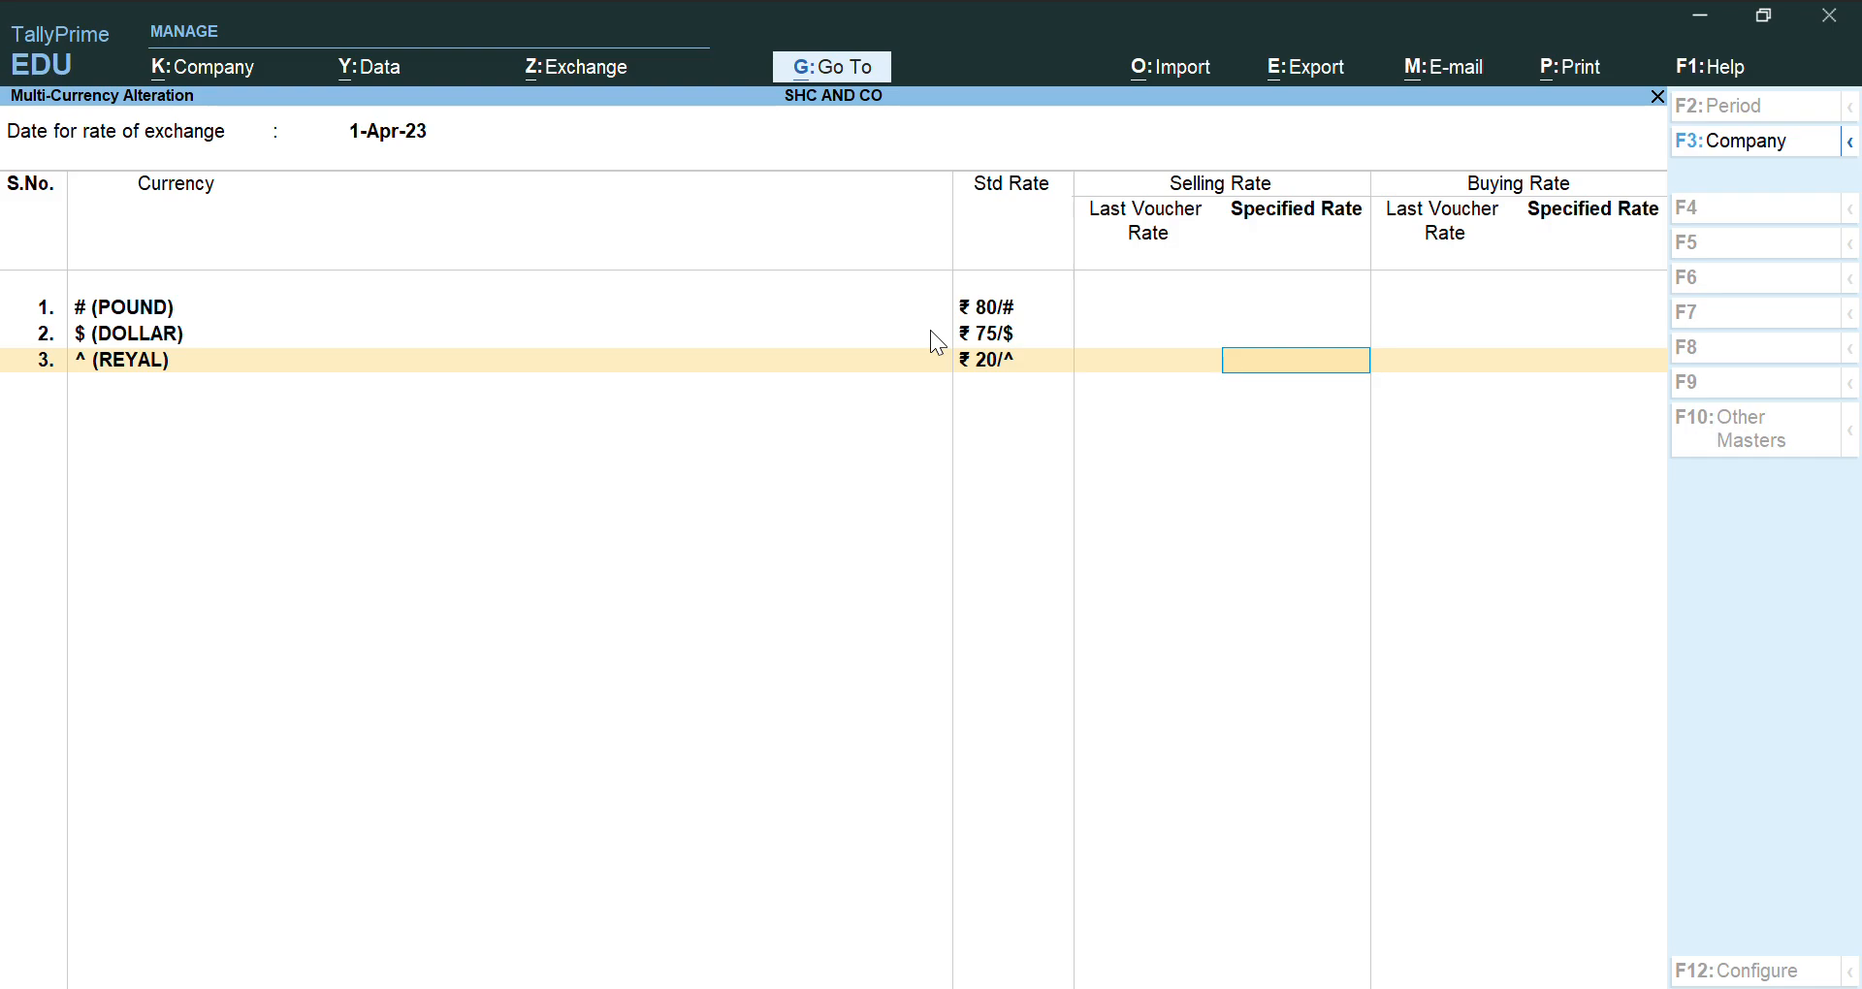
key("Return")
key("Return")
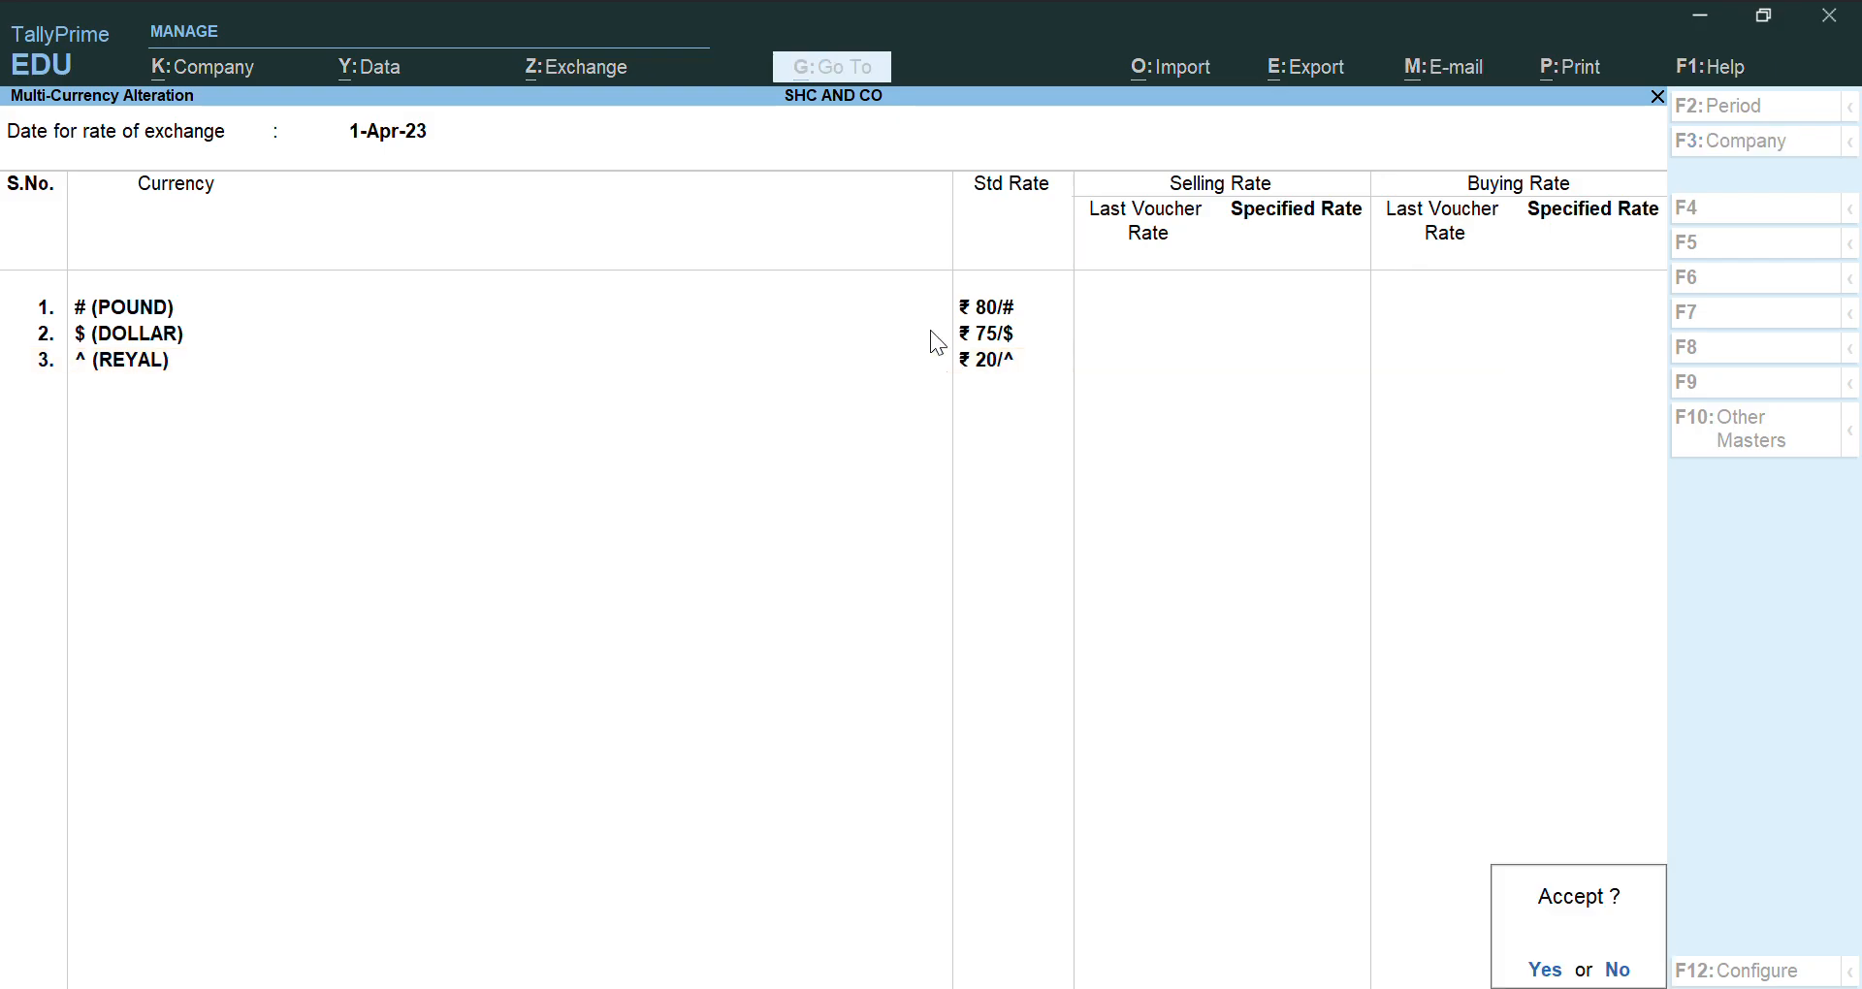
key("Return")
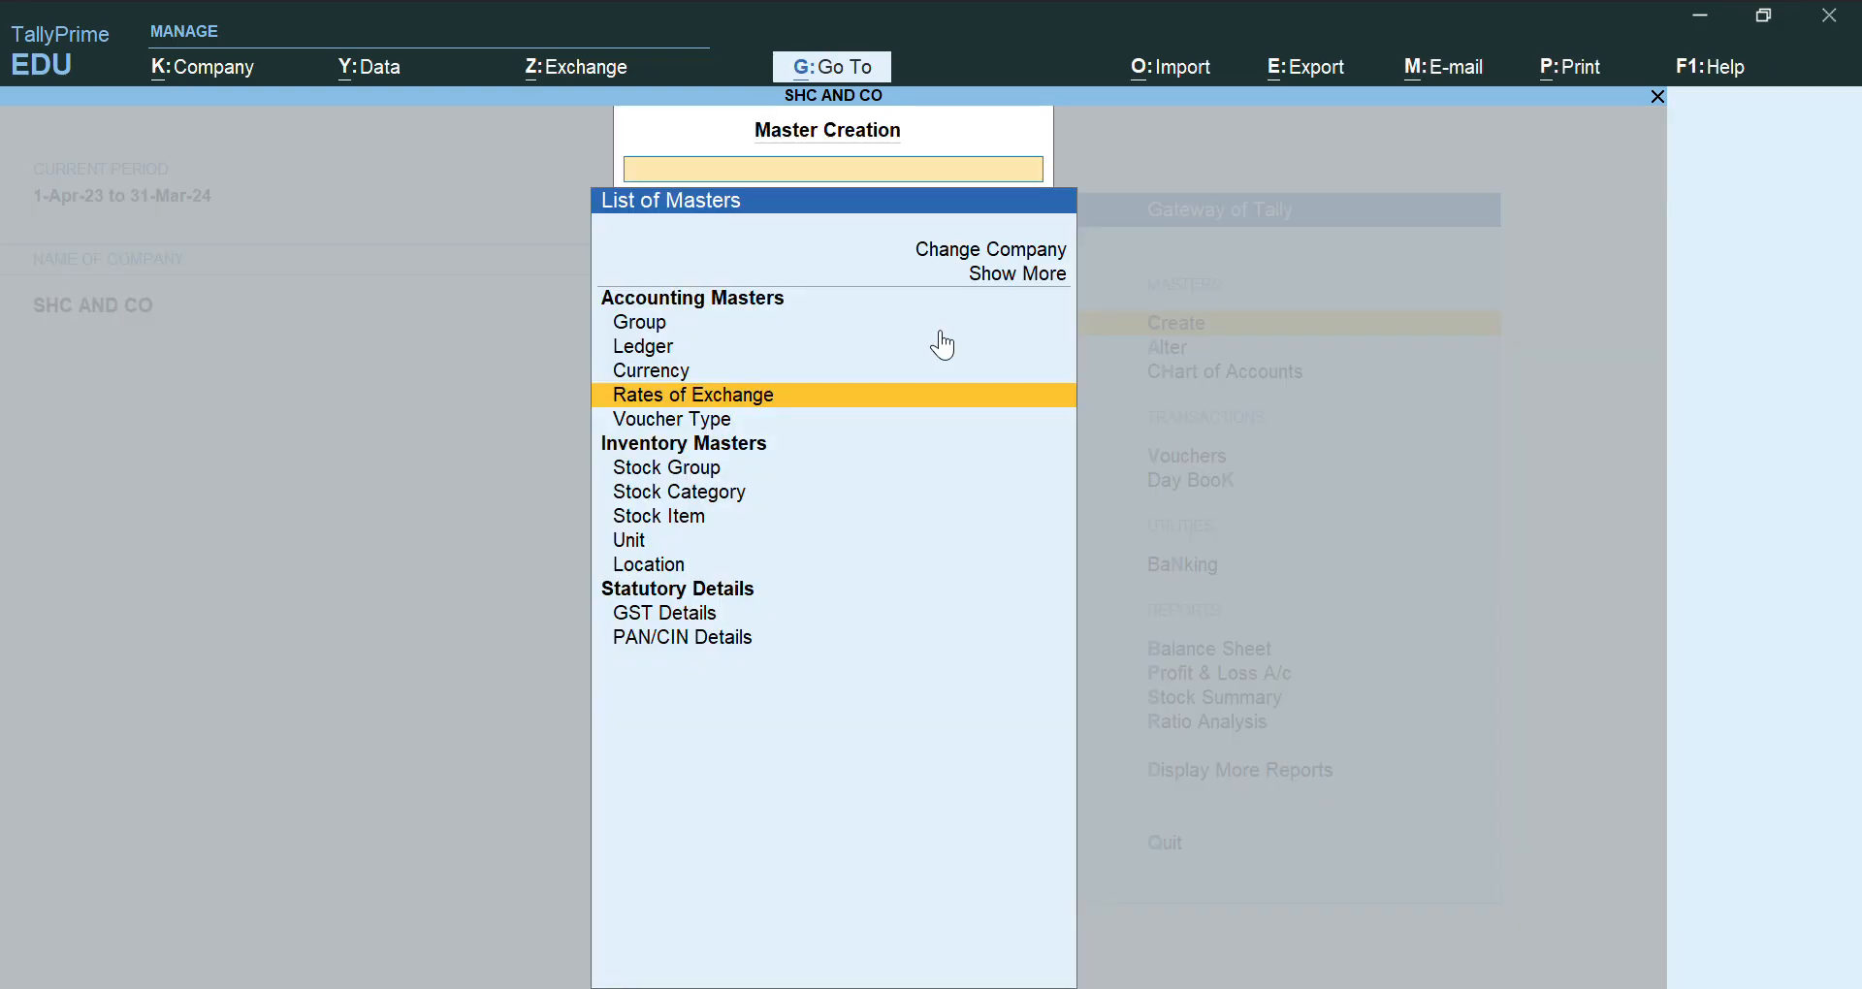
key("Escape")
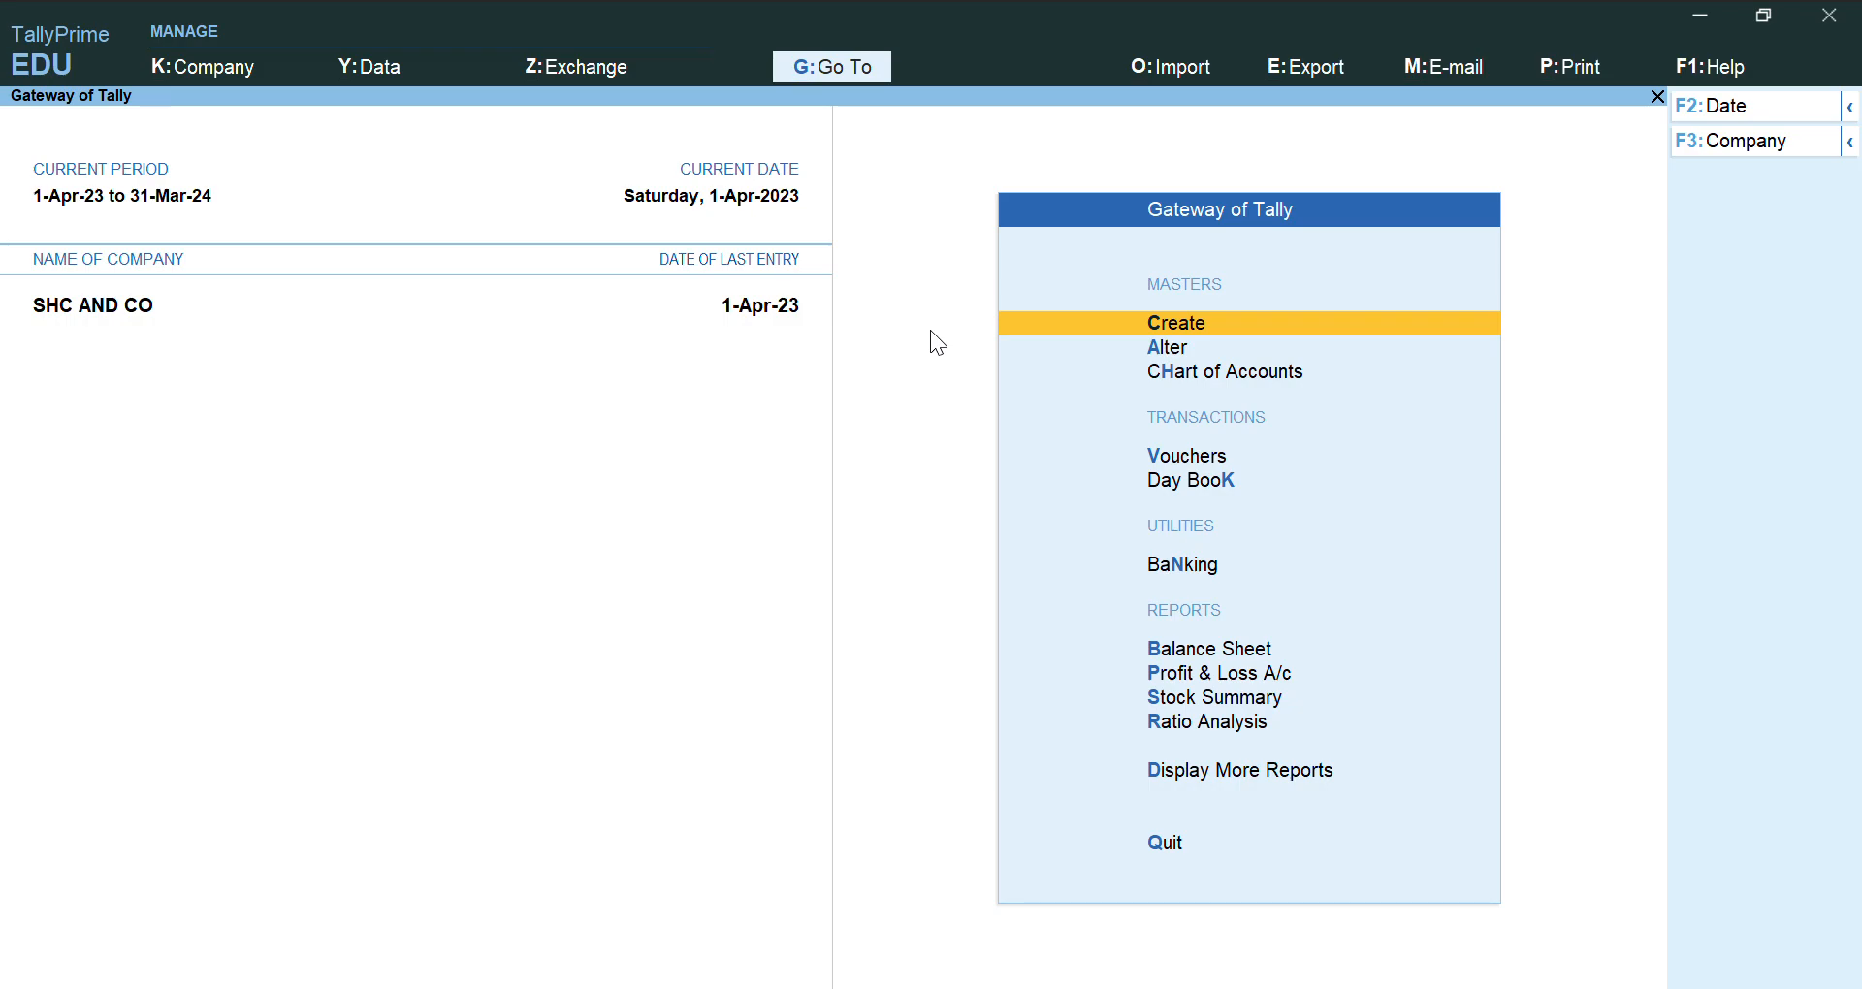
- Review the Profit & Loss A/c report and close it
key("Down")
key("Down")
key("Down")
key("Down")
key("Down")
key("Down")
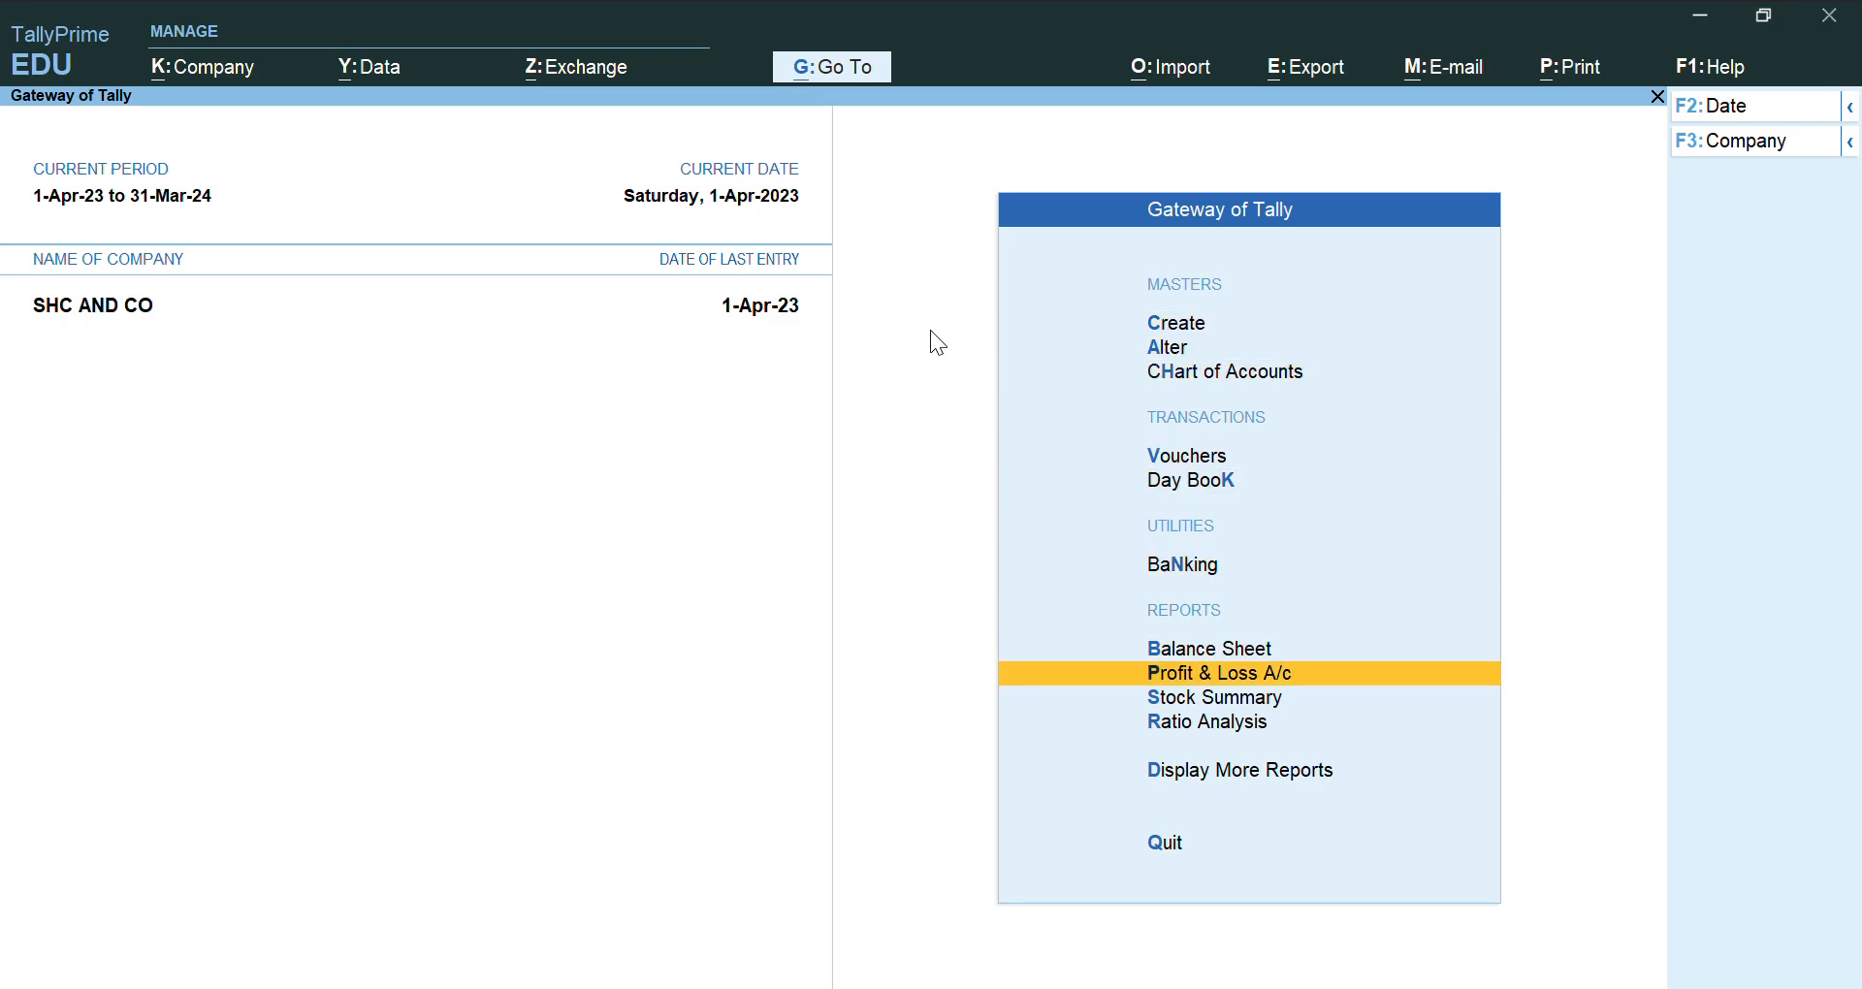
key("Return")
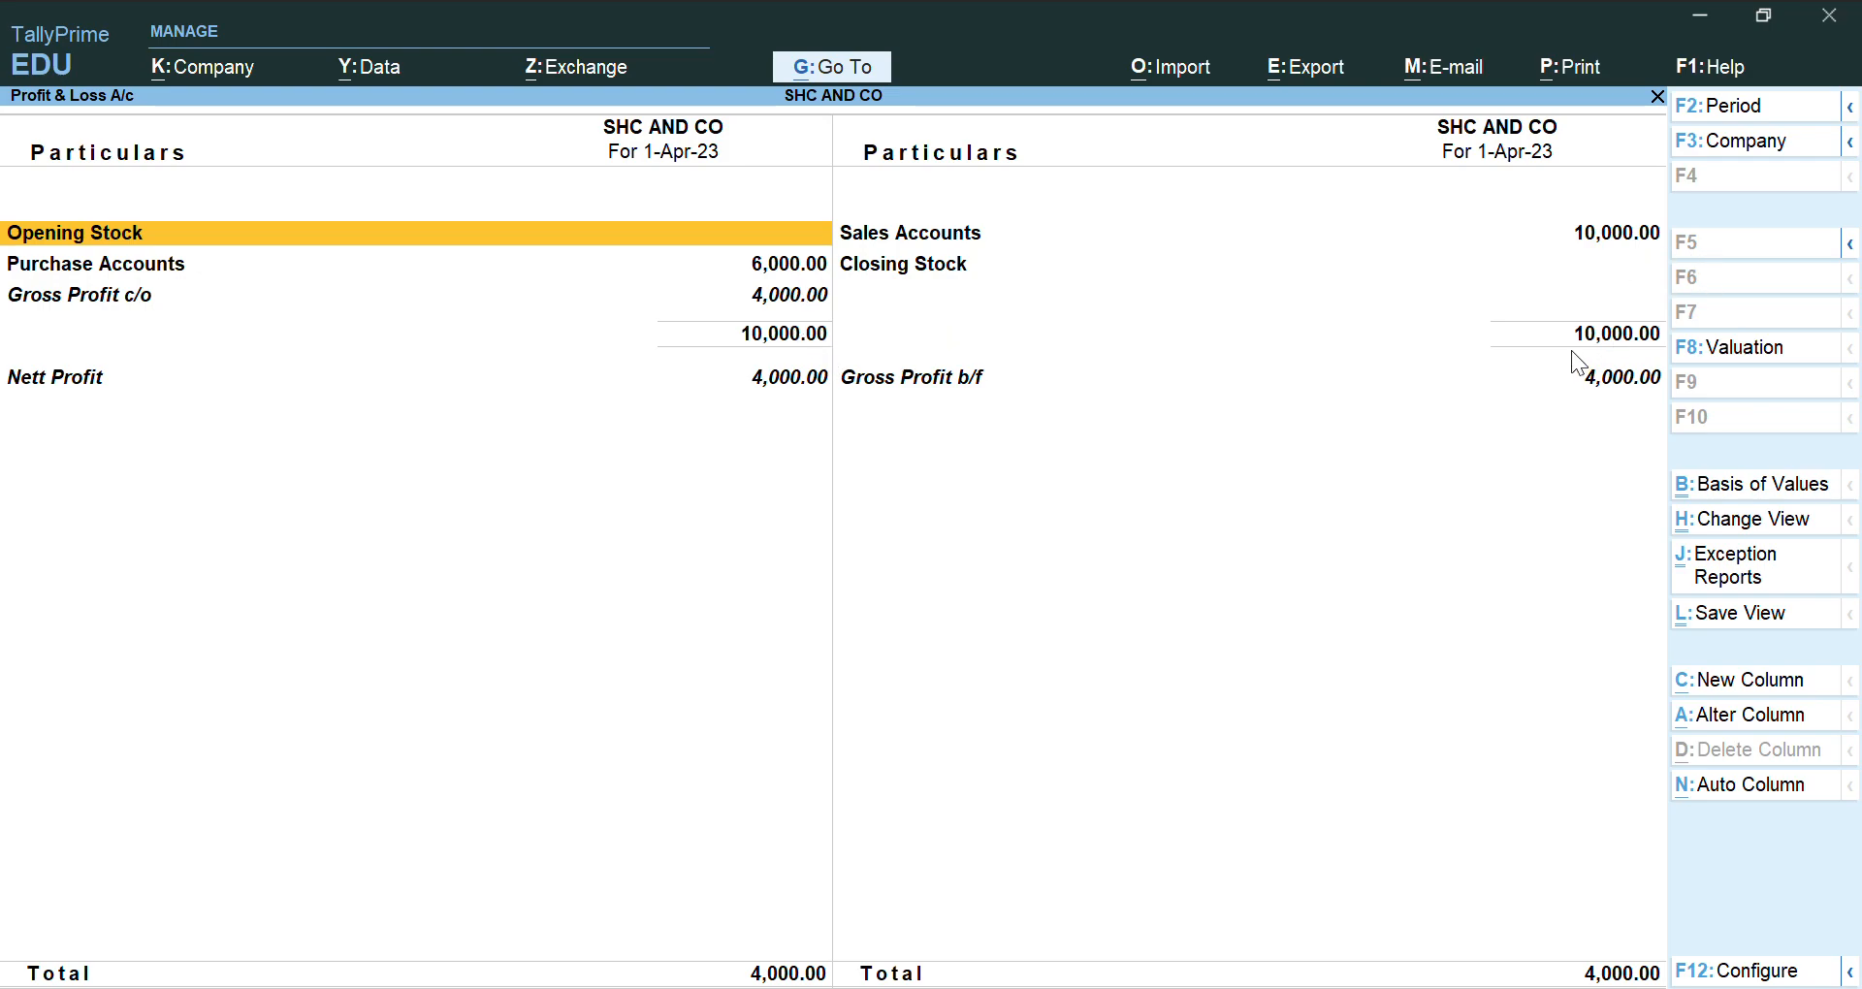
key("Escape")
- Display the balance sheet in detailed format
key("Up")
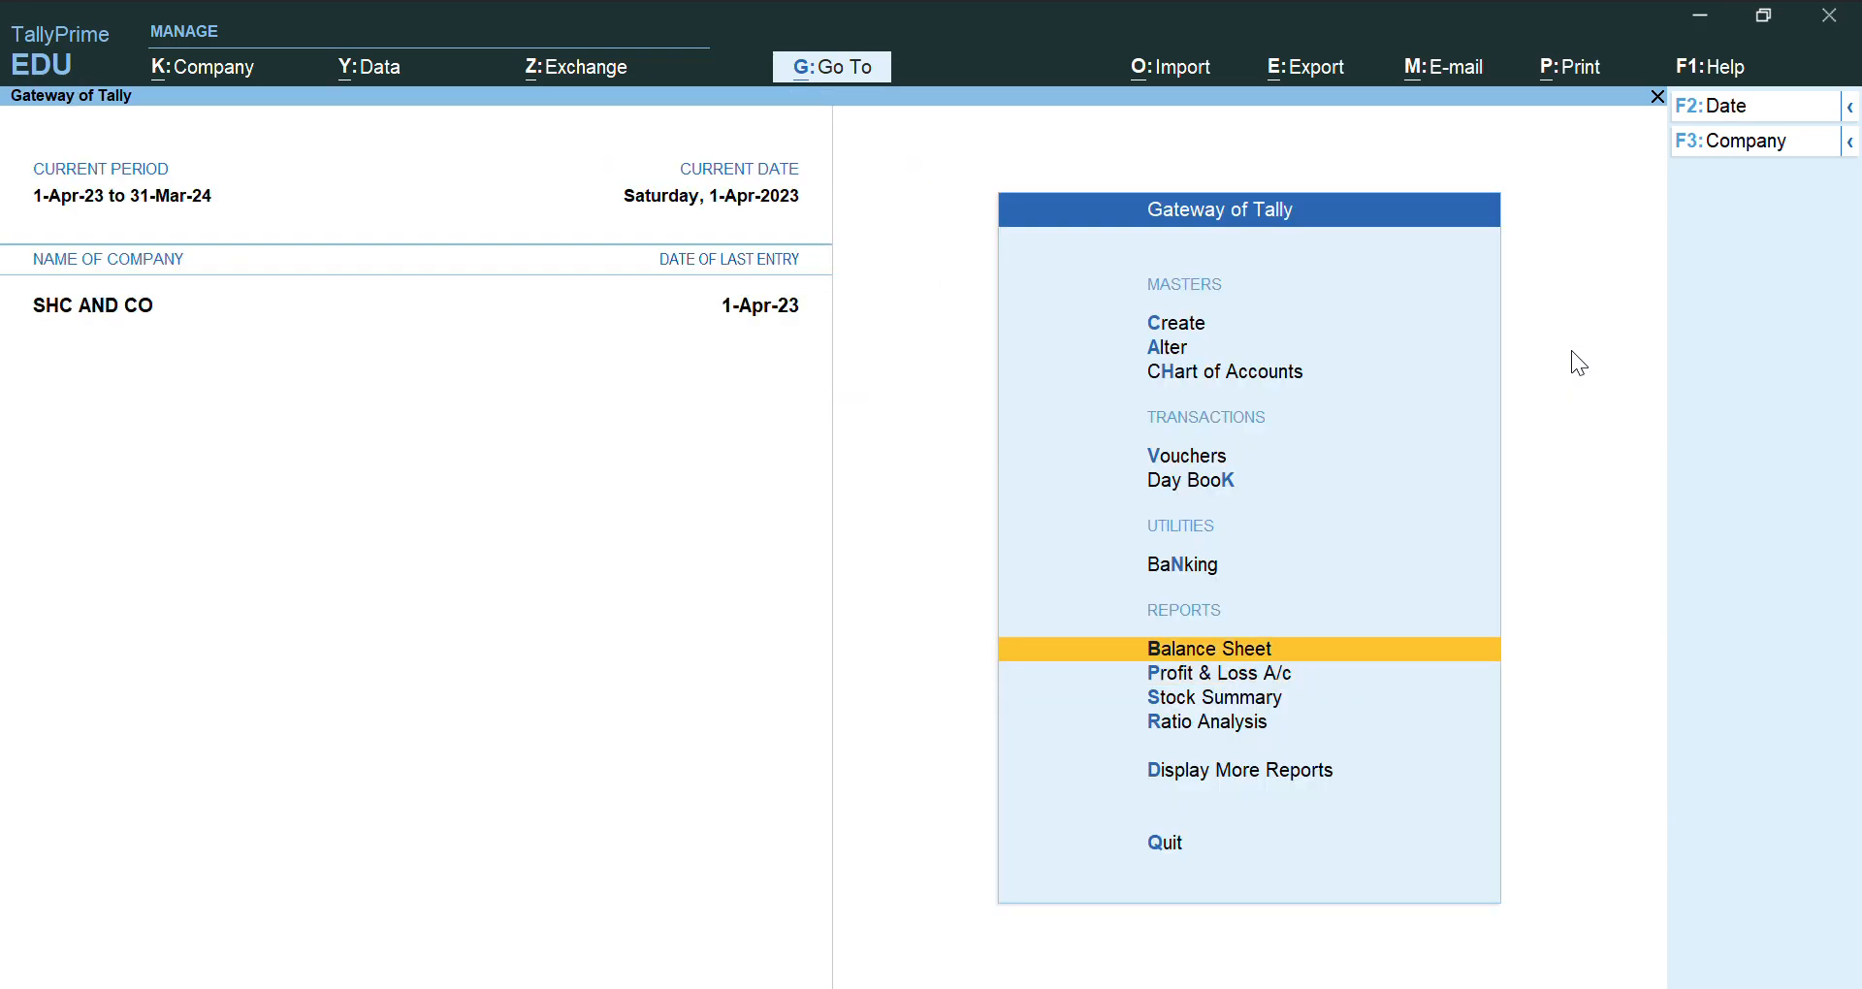
key("Return")
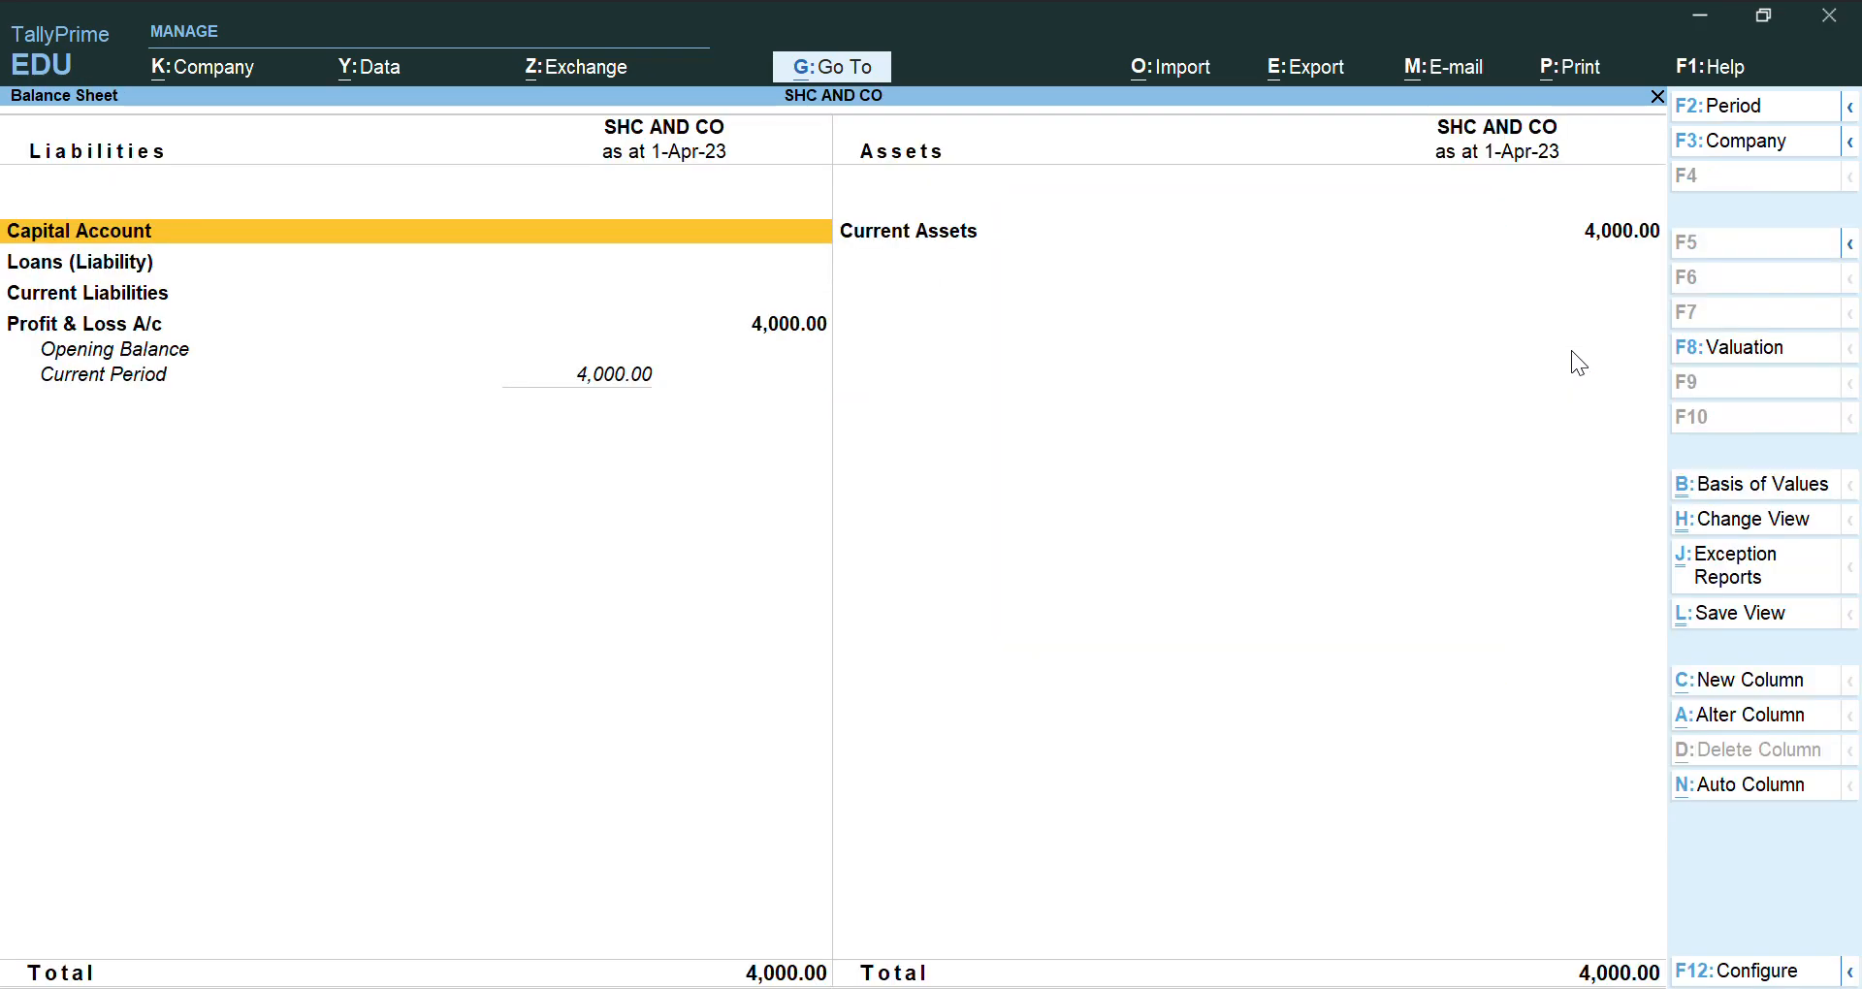
key("alt+F5")
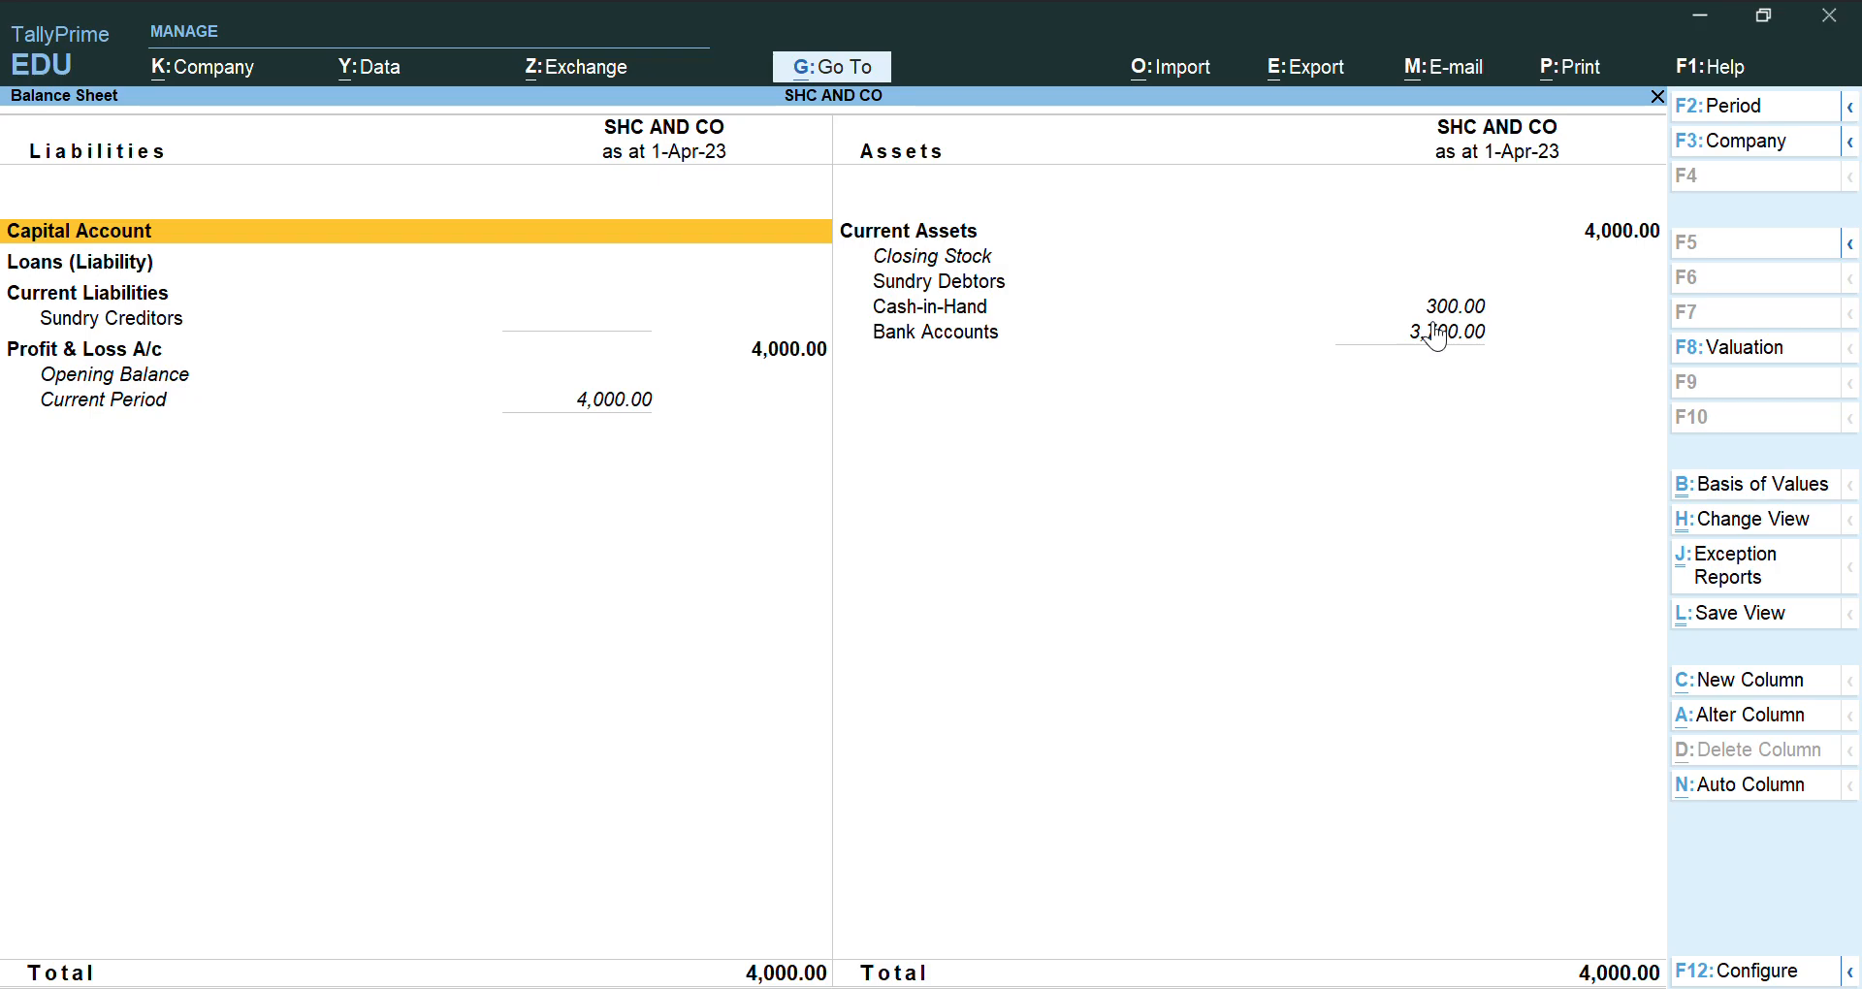
- Add a balance sheet column from 1-Apr-23 in POUND (#) at ₹ 80/#, with Default stock valuation and Actuals
key("alt+c")
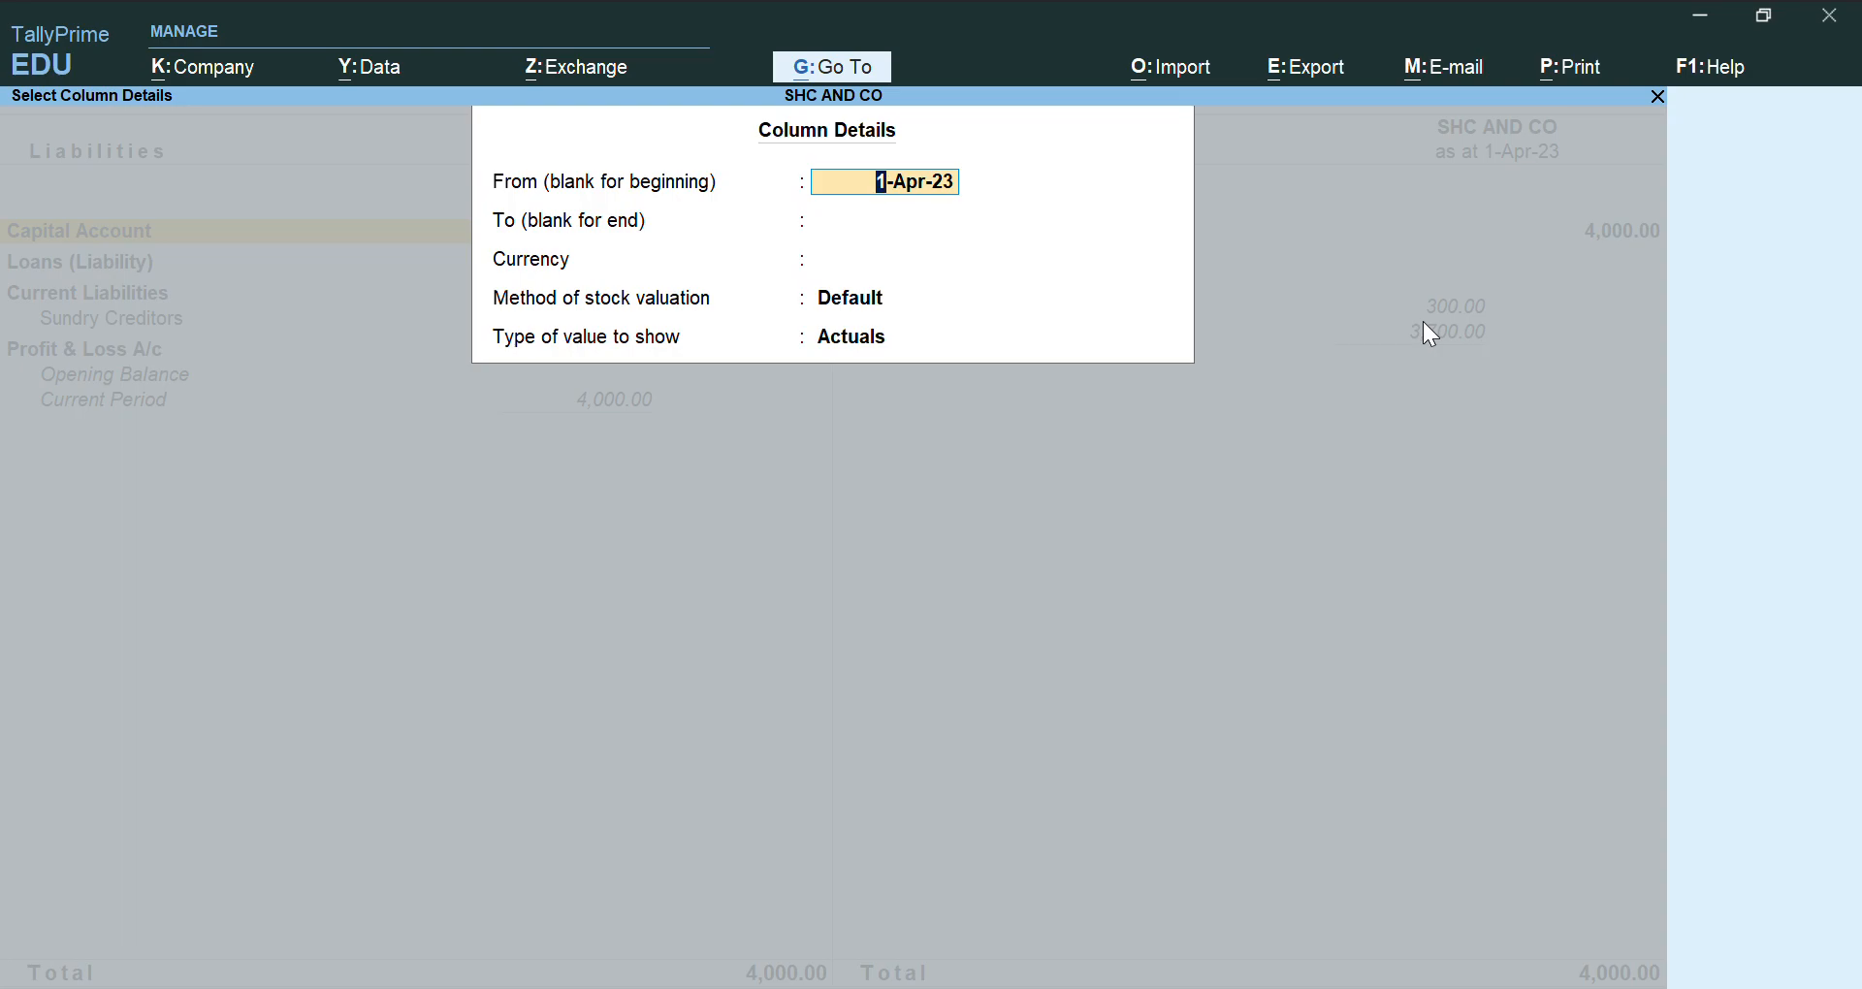
key("Return")
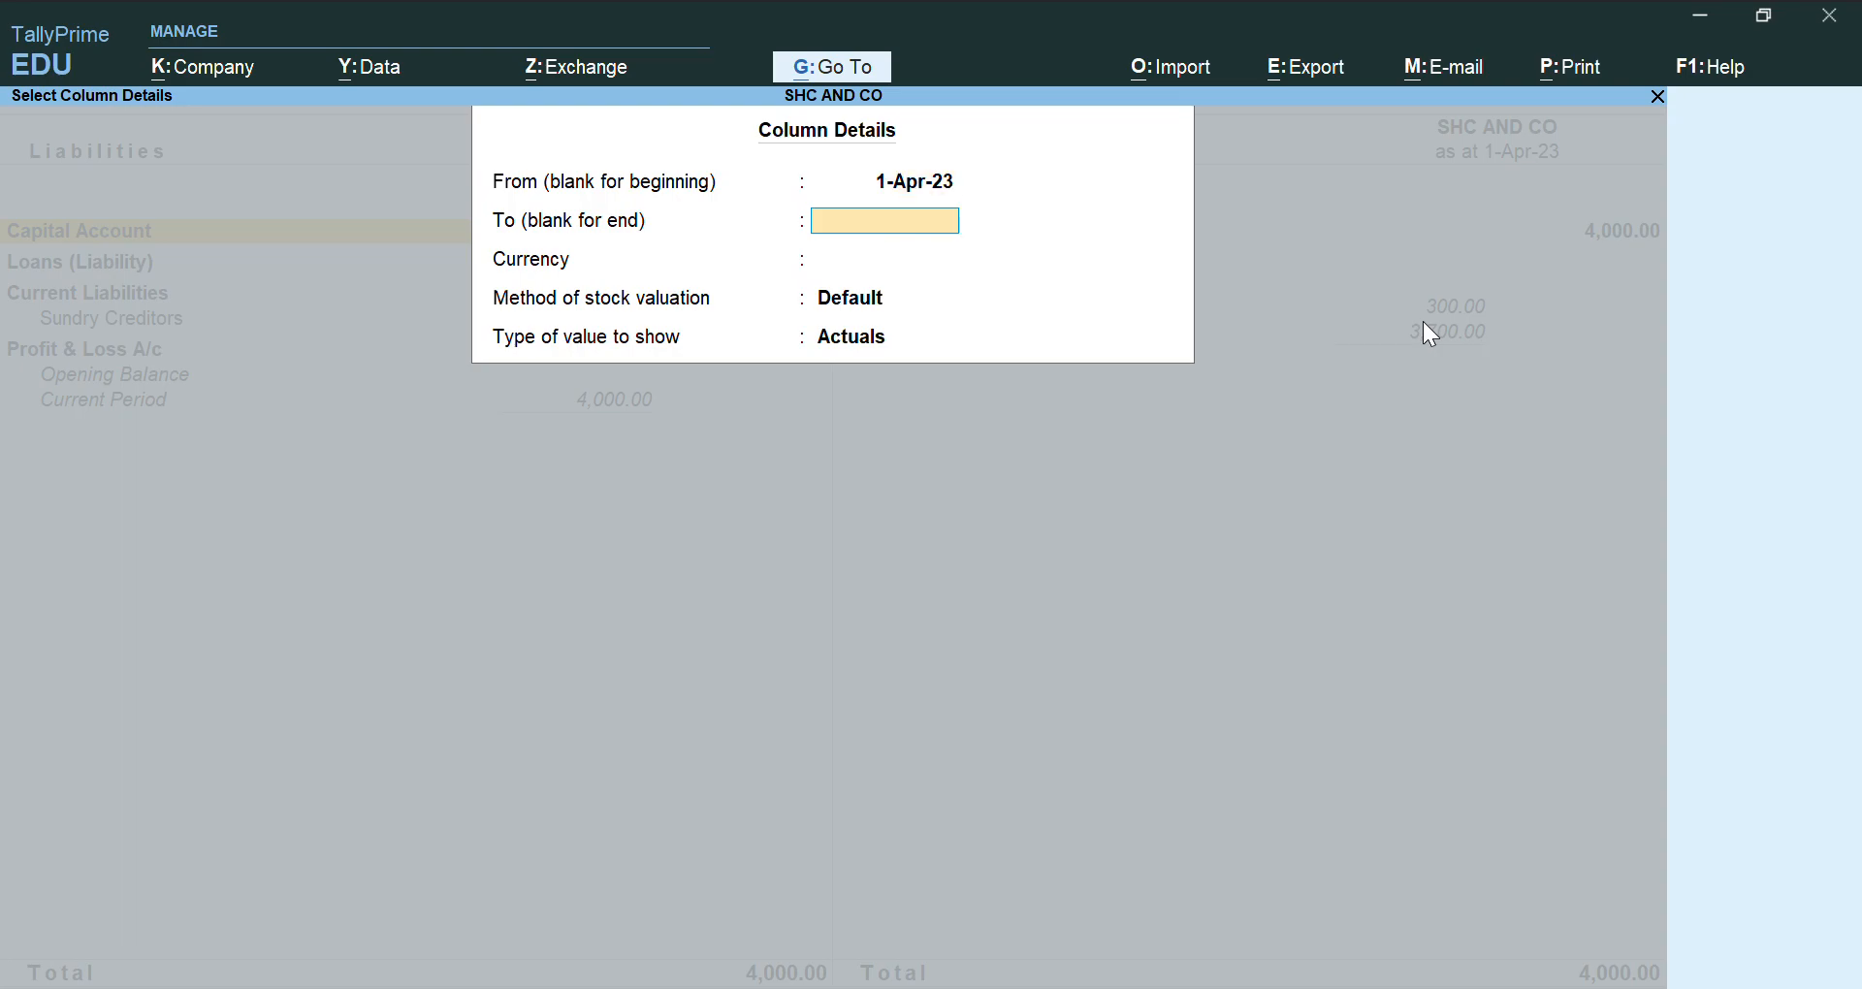
key("Return")
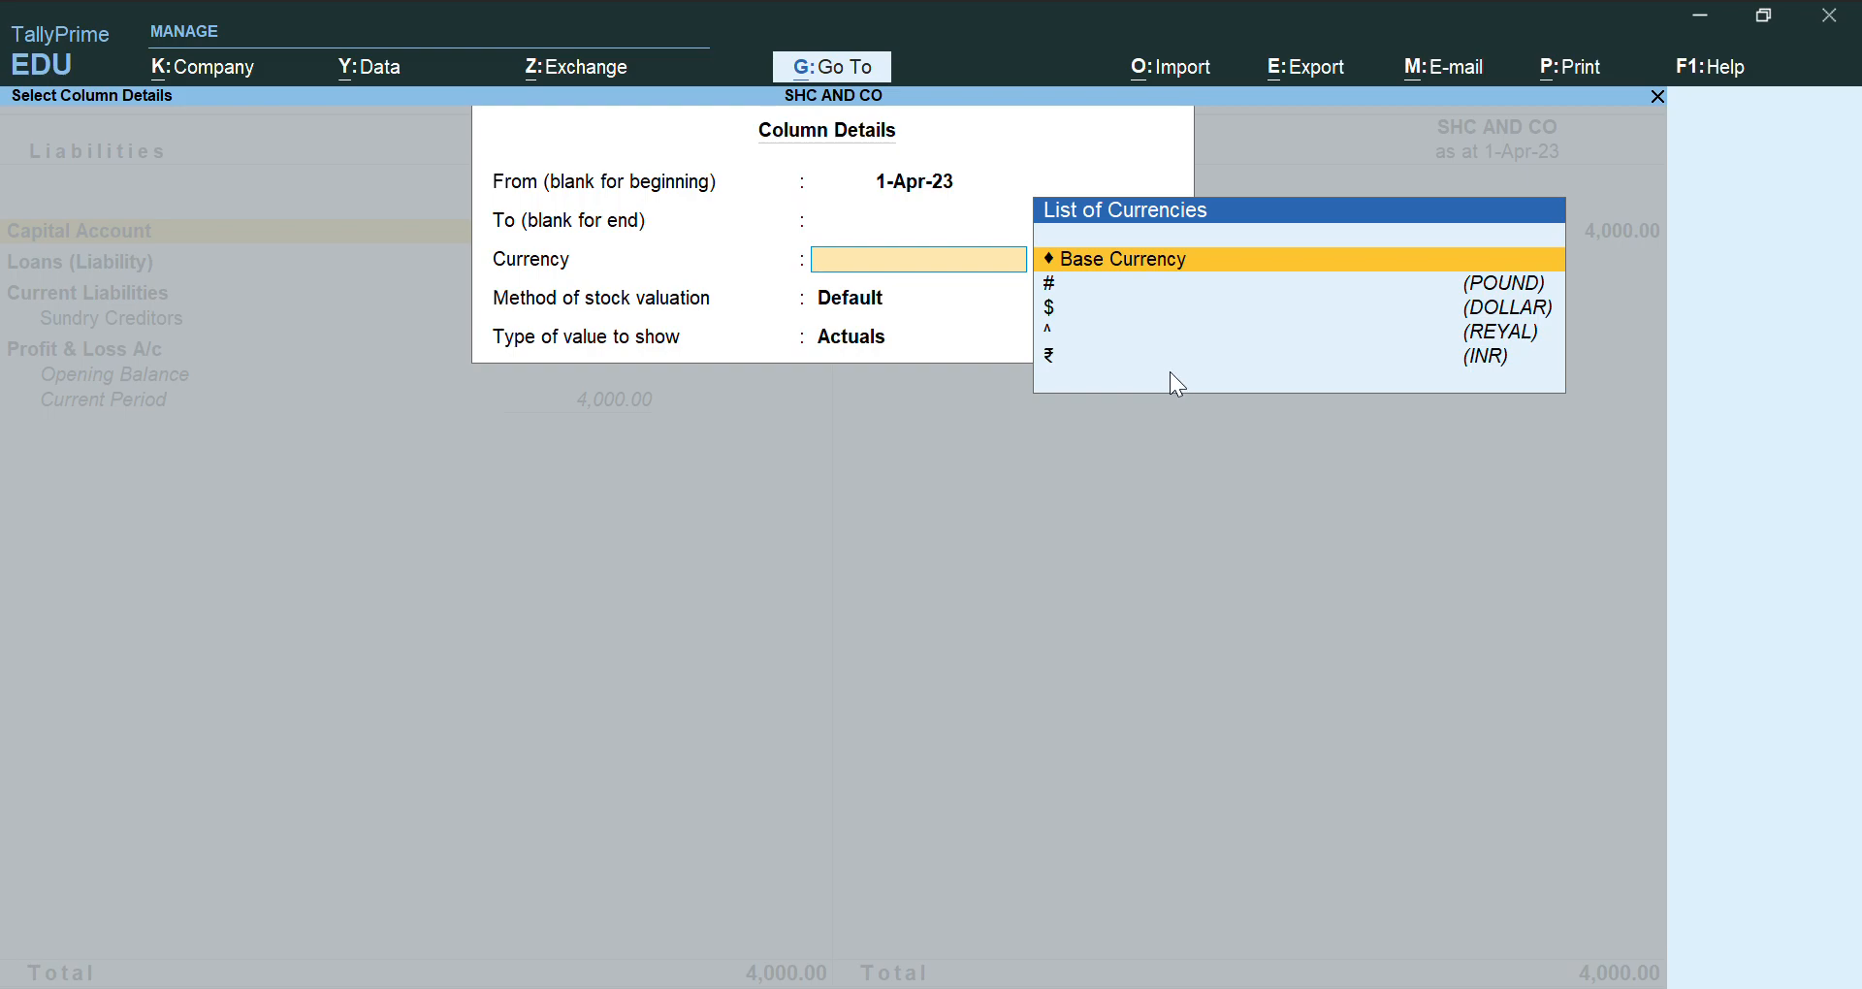
key("Down")
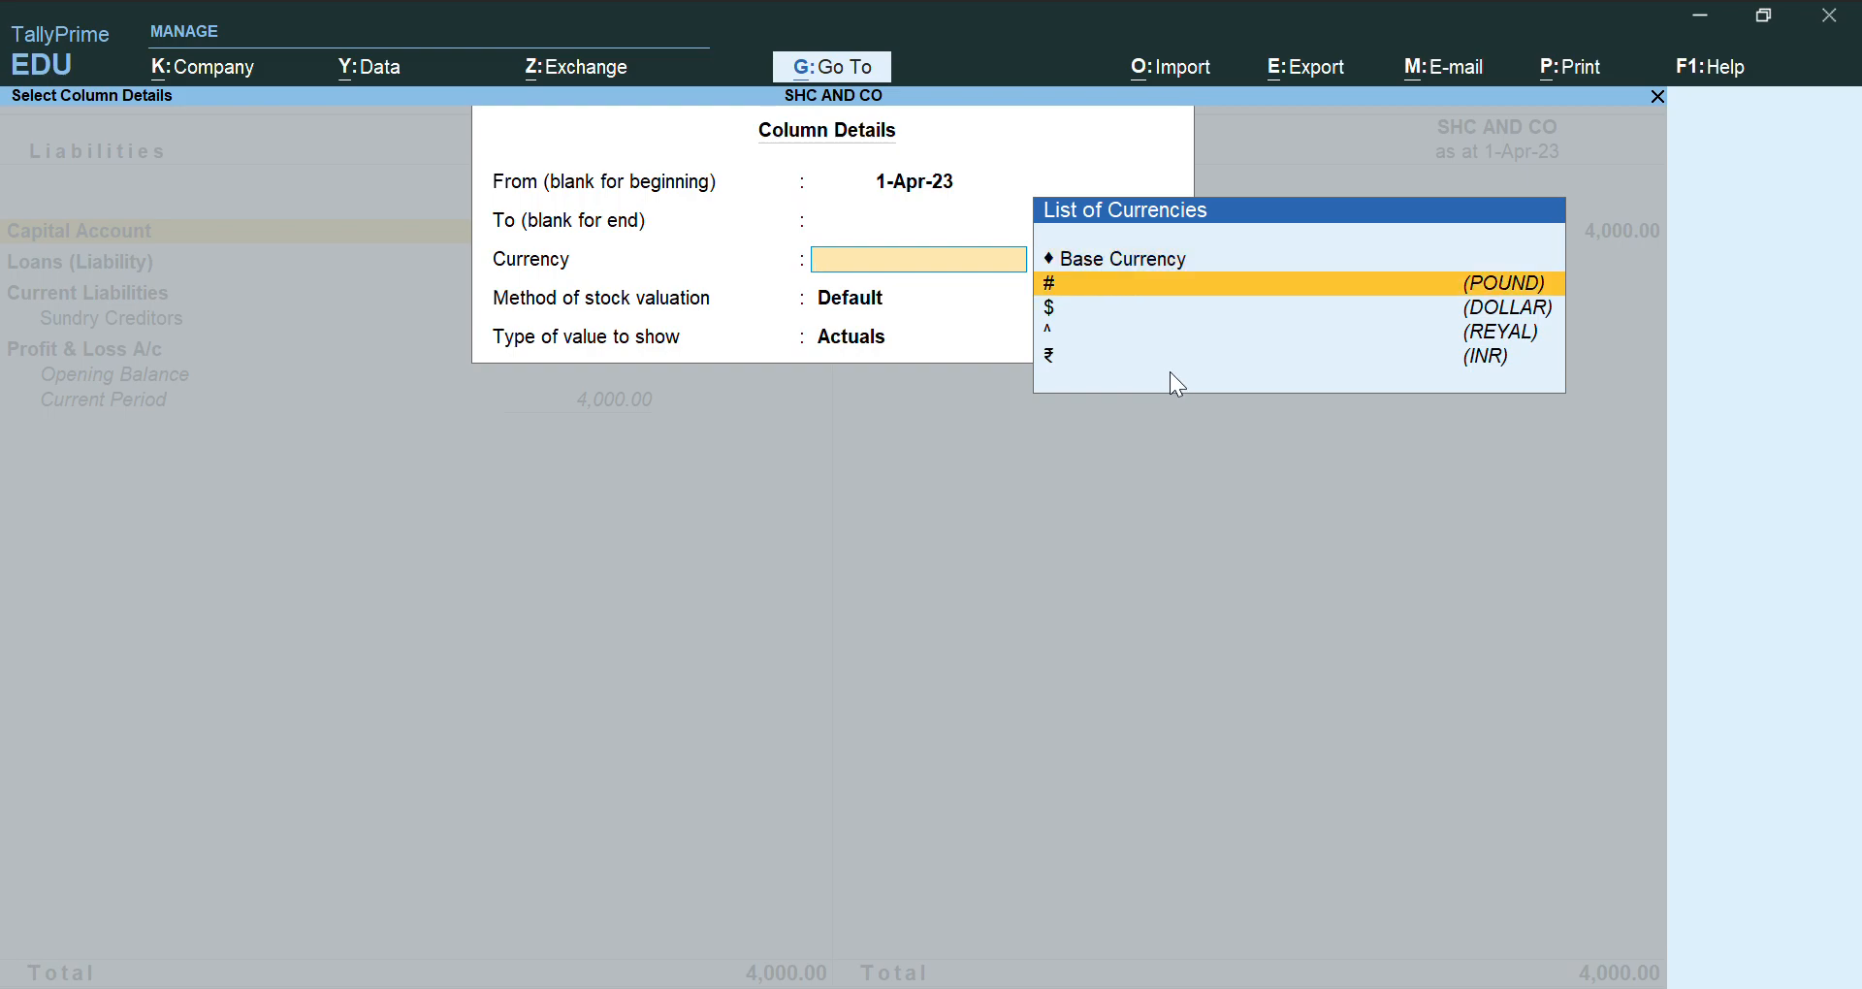
key("Return")
key("BackSpace")
key("Down")
key("Up")
key("Return")
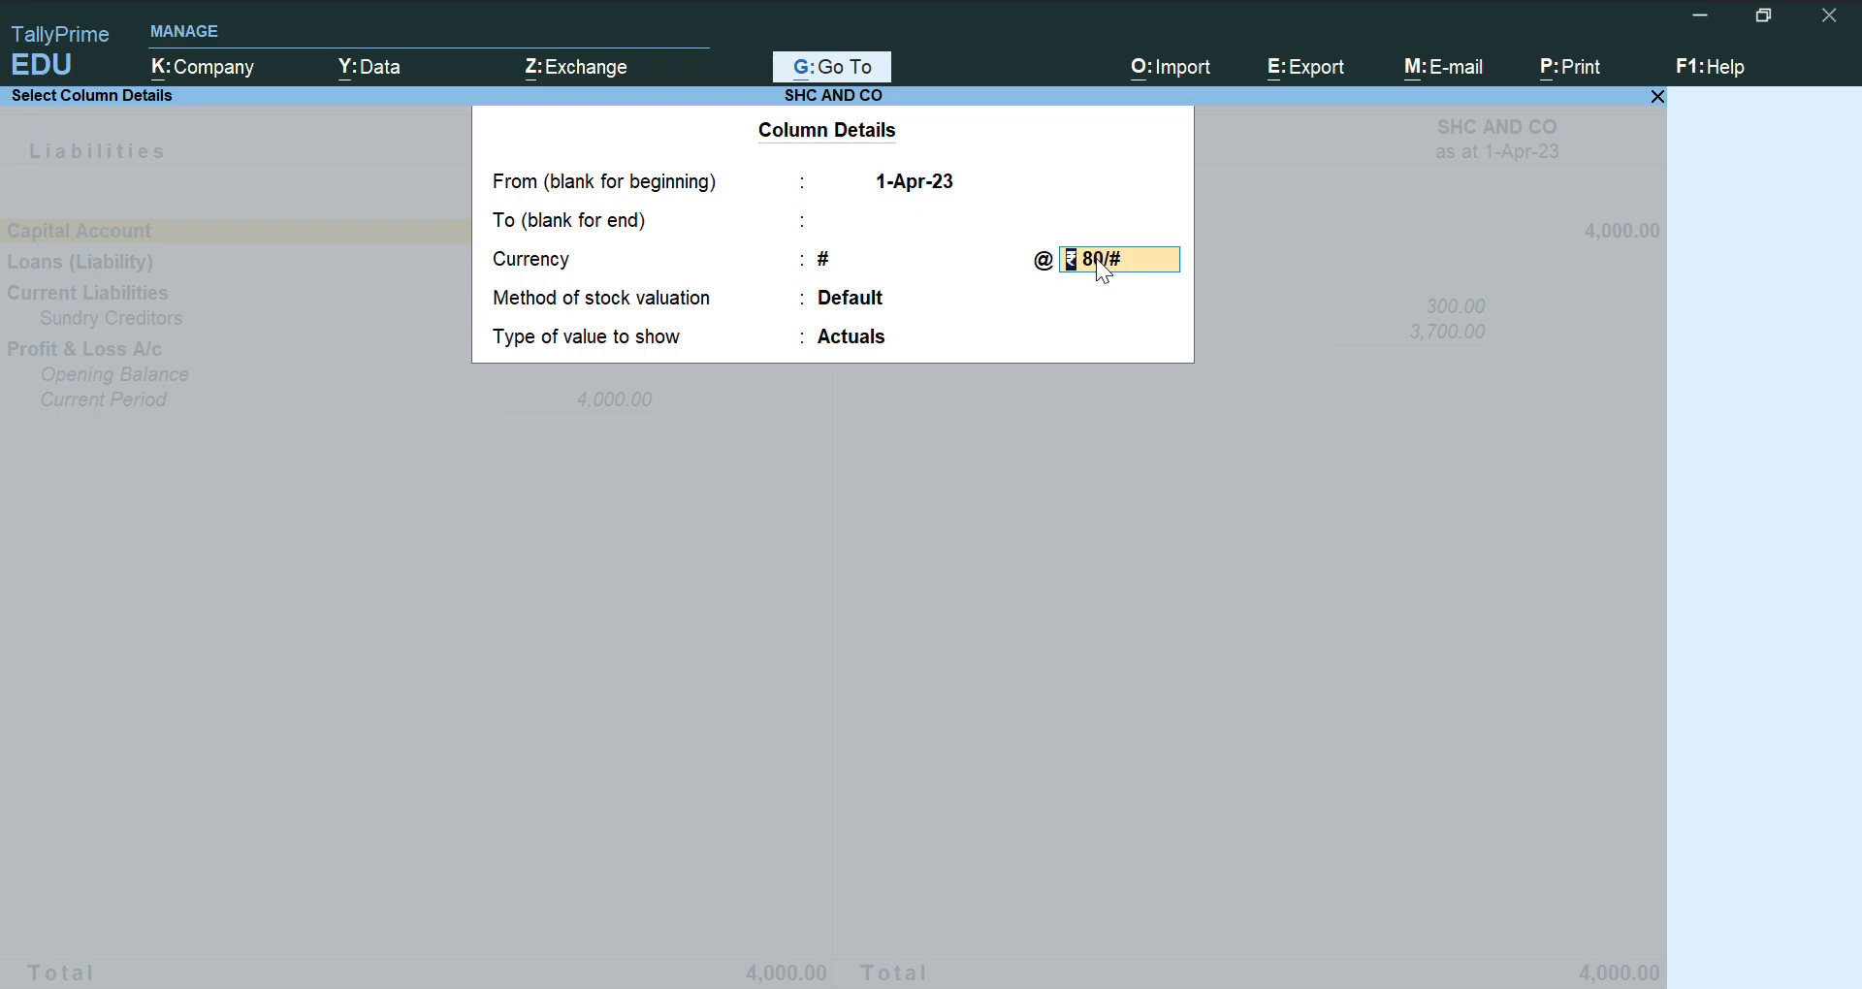
key("Return")
key("Return")
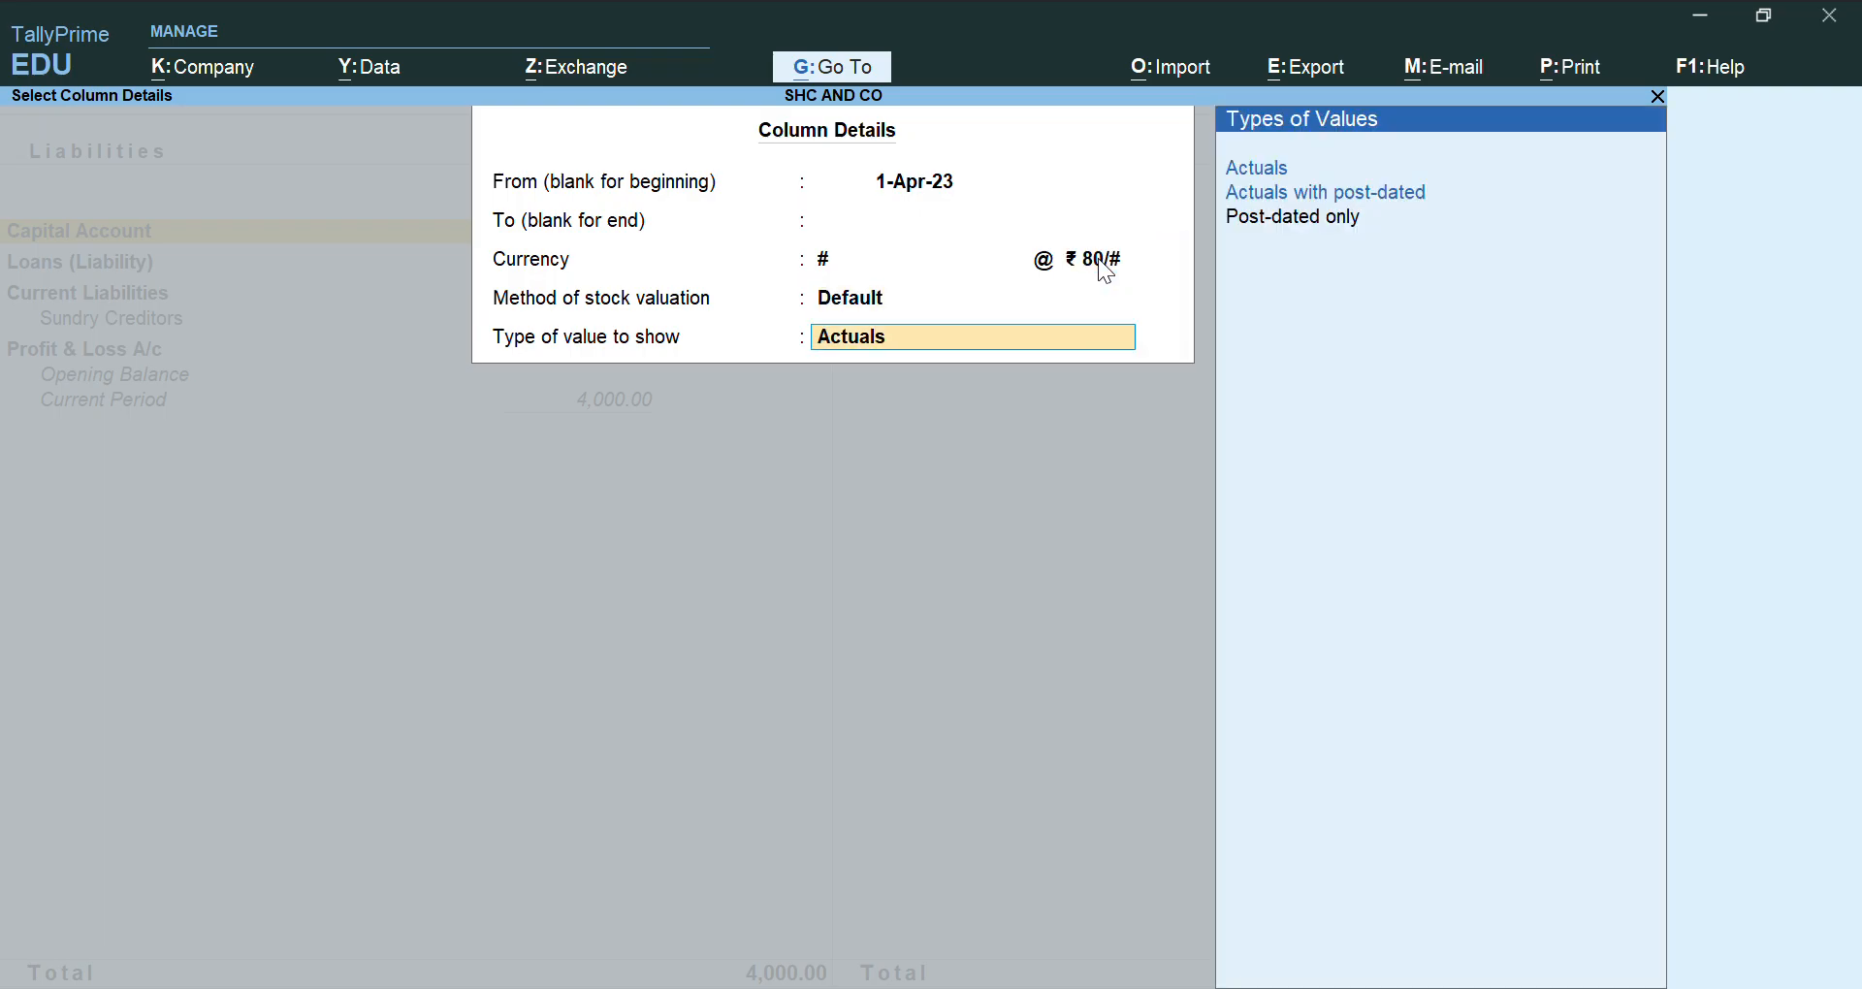
key("Return")
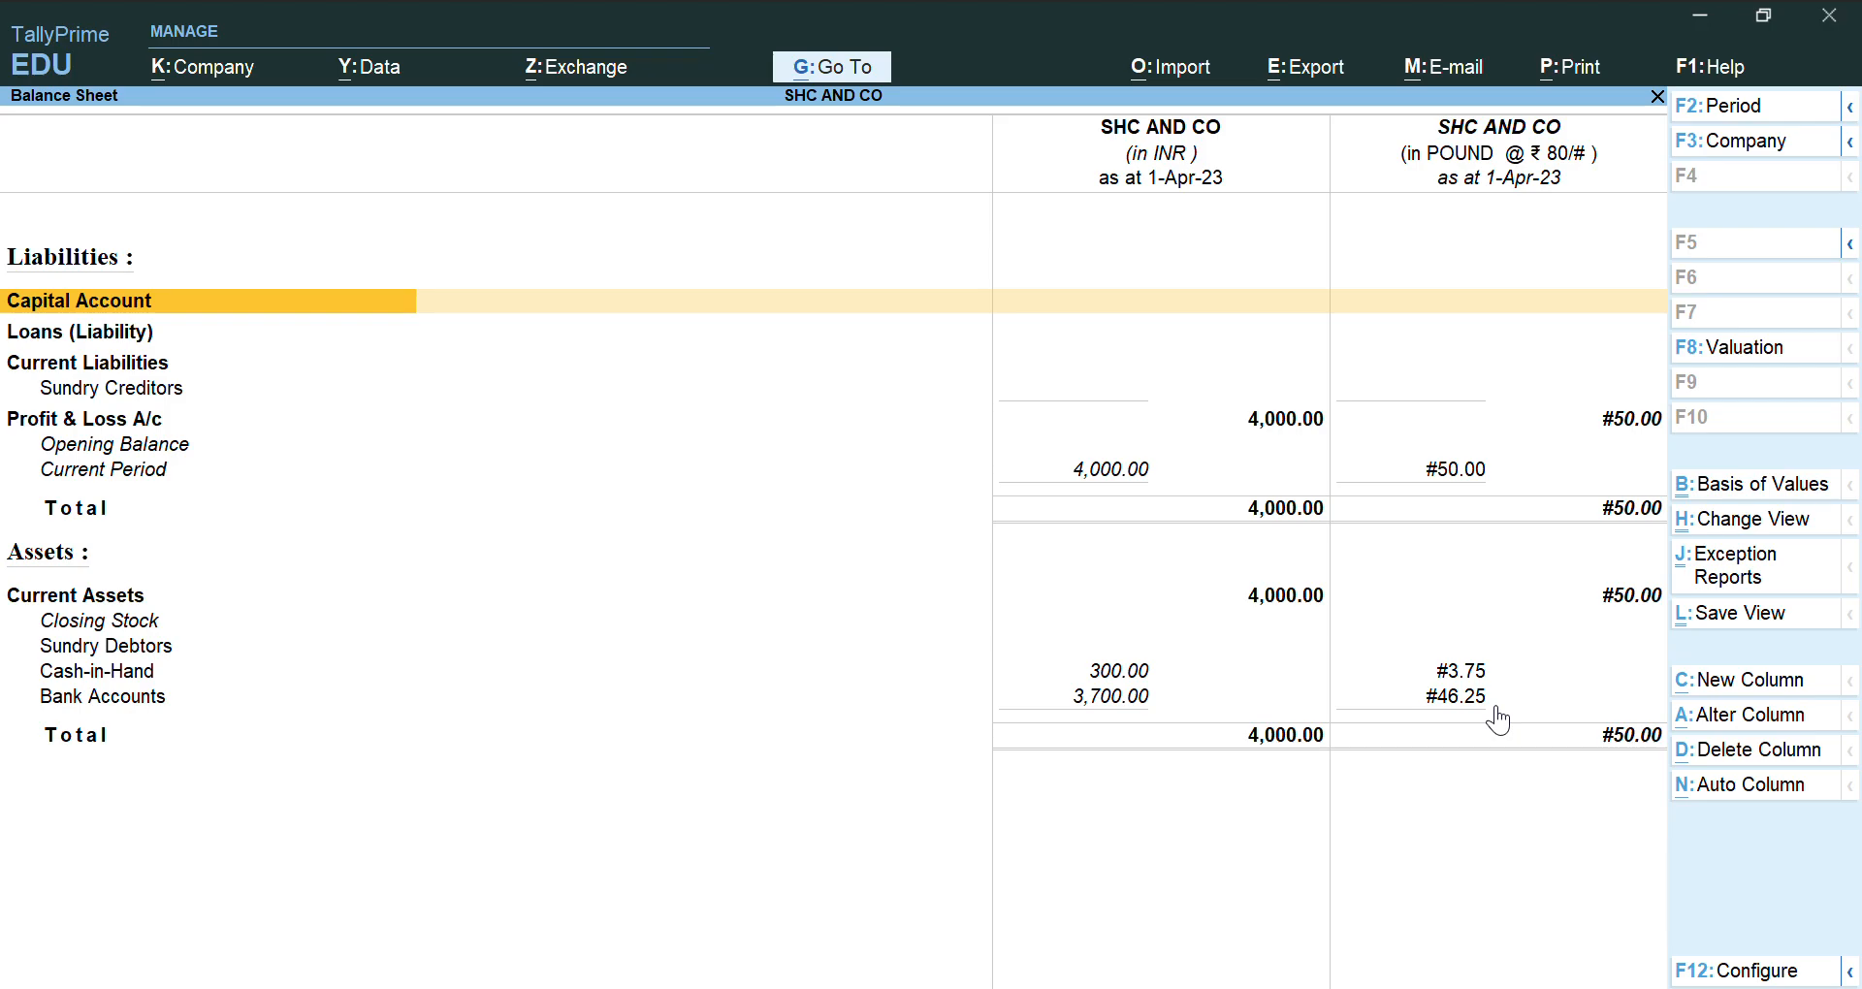
- Add a balance sheet column from 1-Apr-23 in DOLLAR ($) at ₹ 75/$, with Default stock valuation and Actuals
key("alt+c")
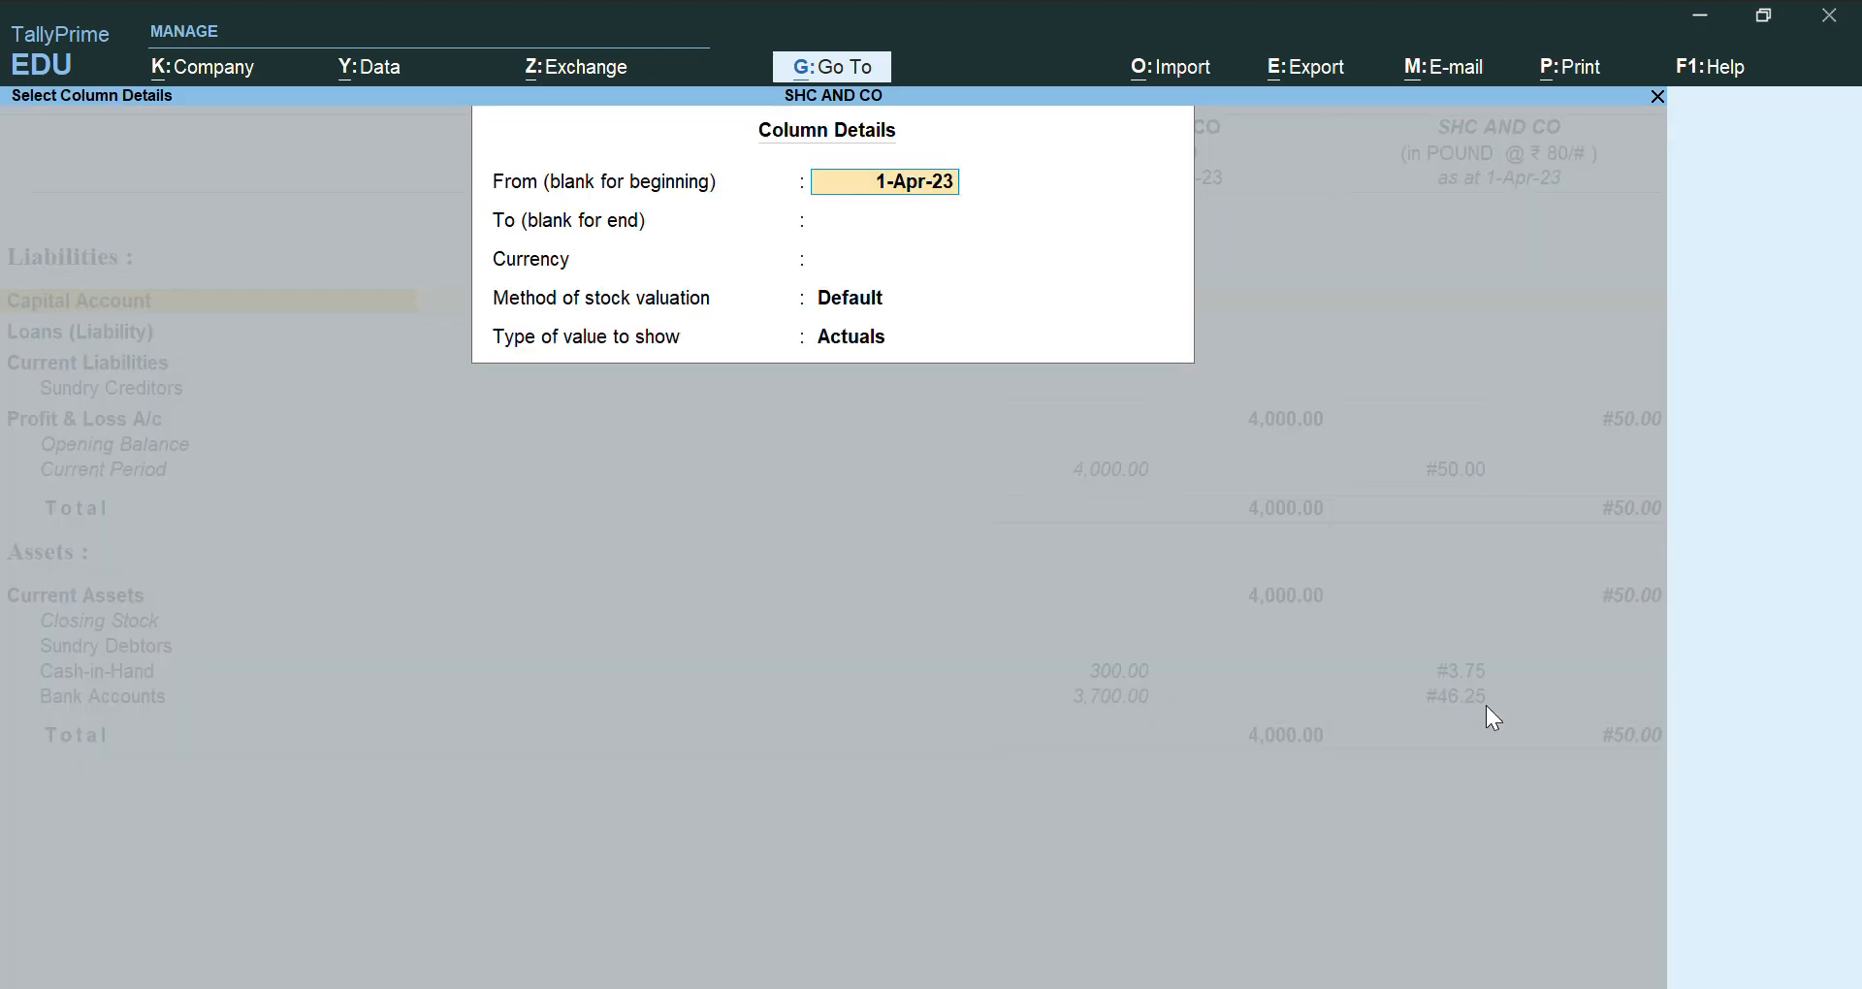
key("Return")
key("Return")
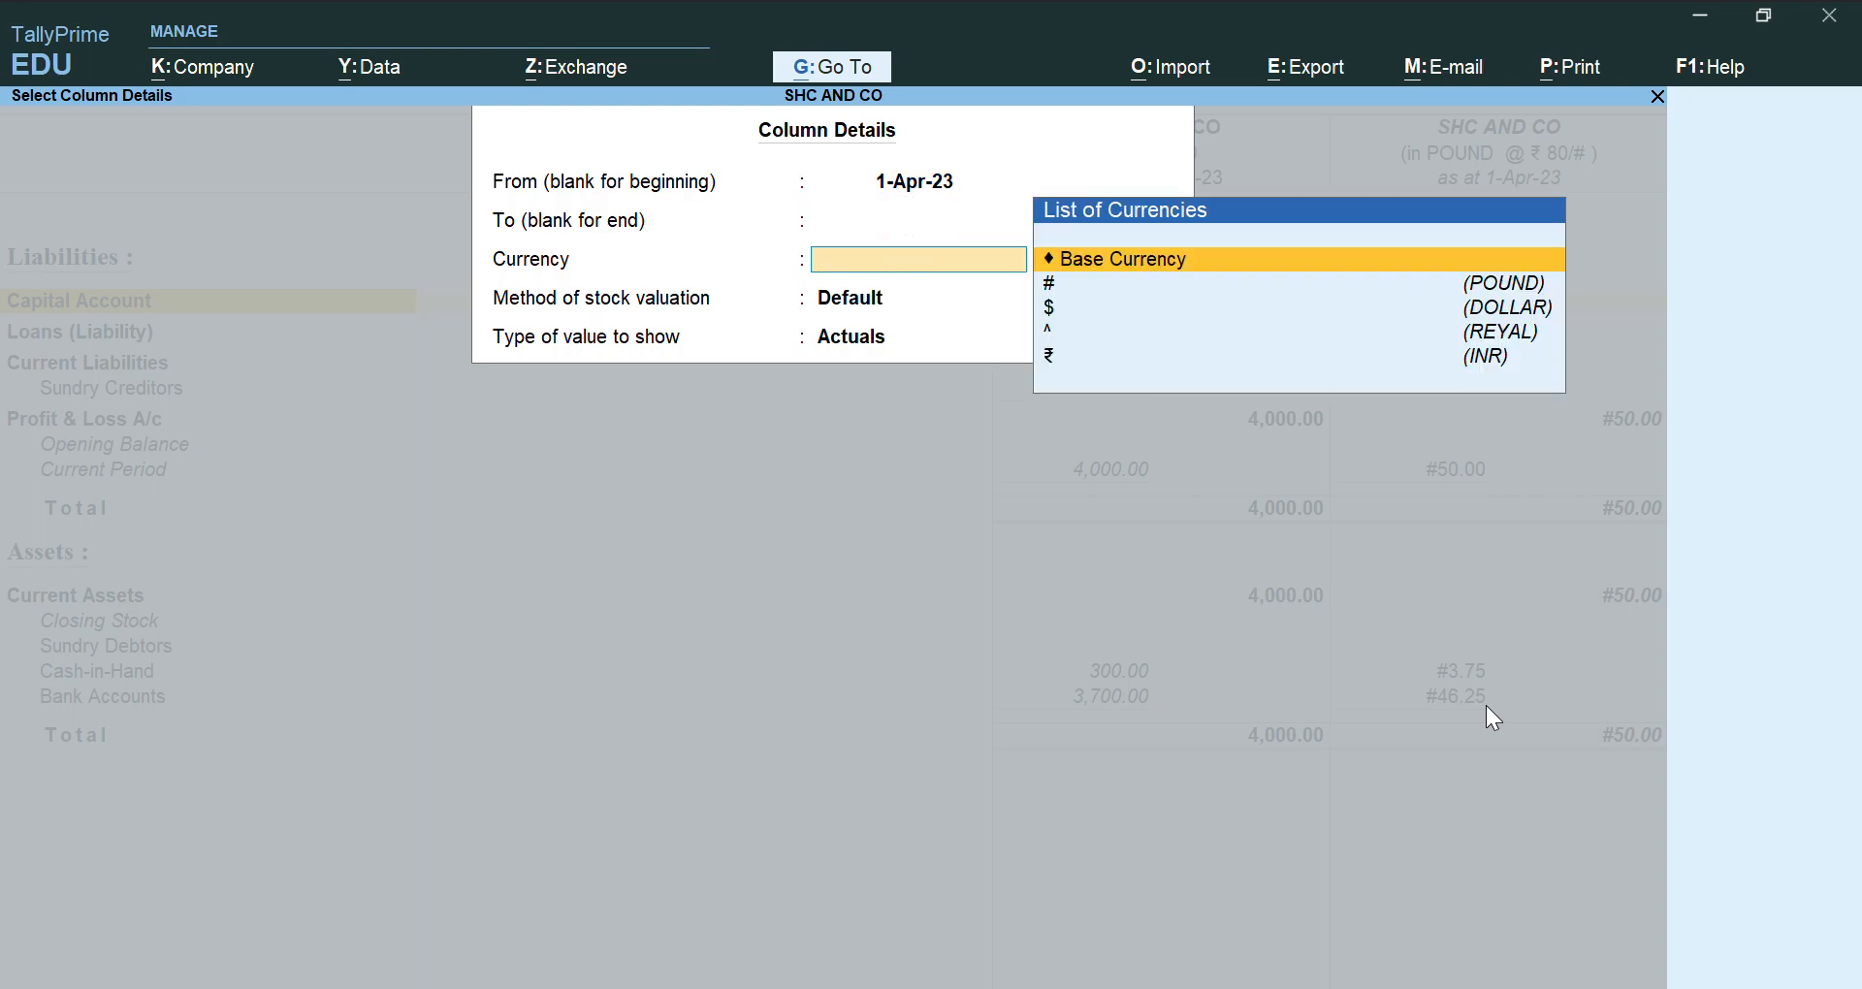
key("Down")
key("Down")
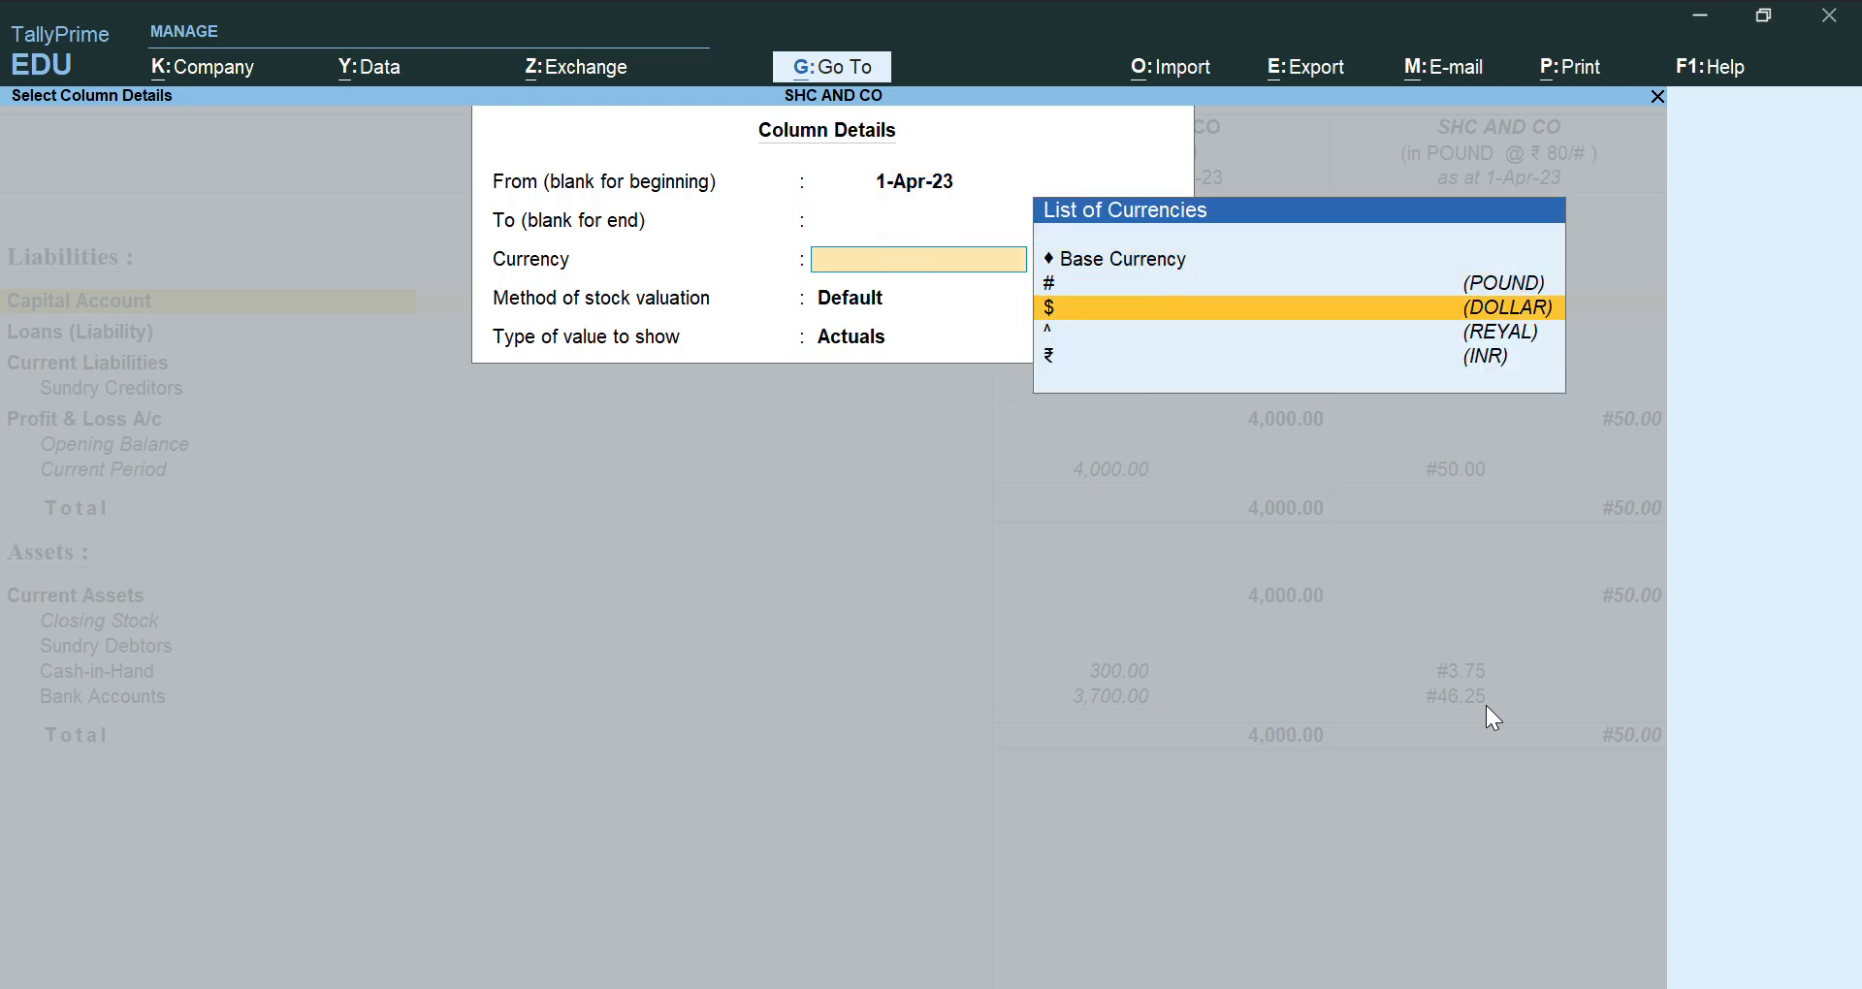
key("Return")
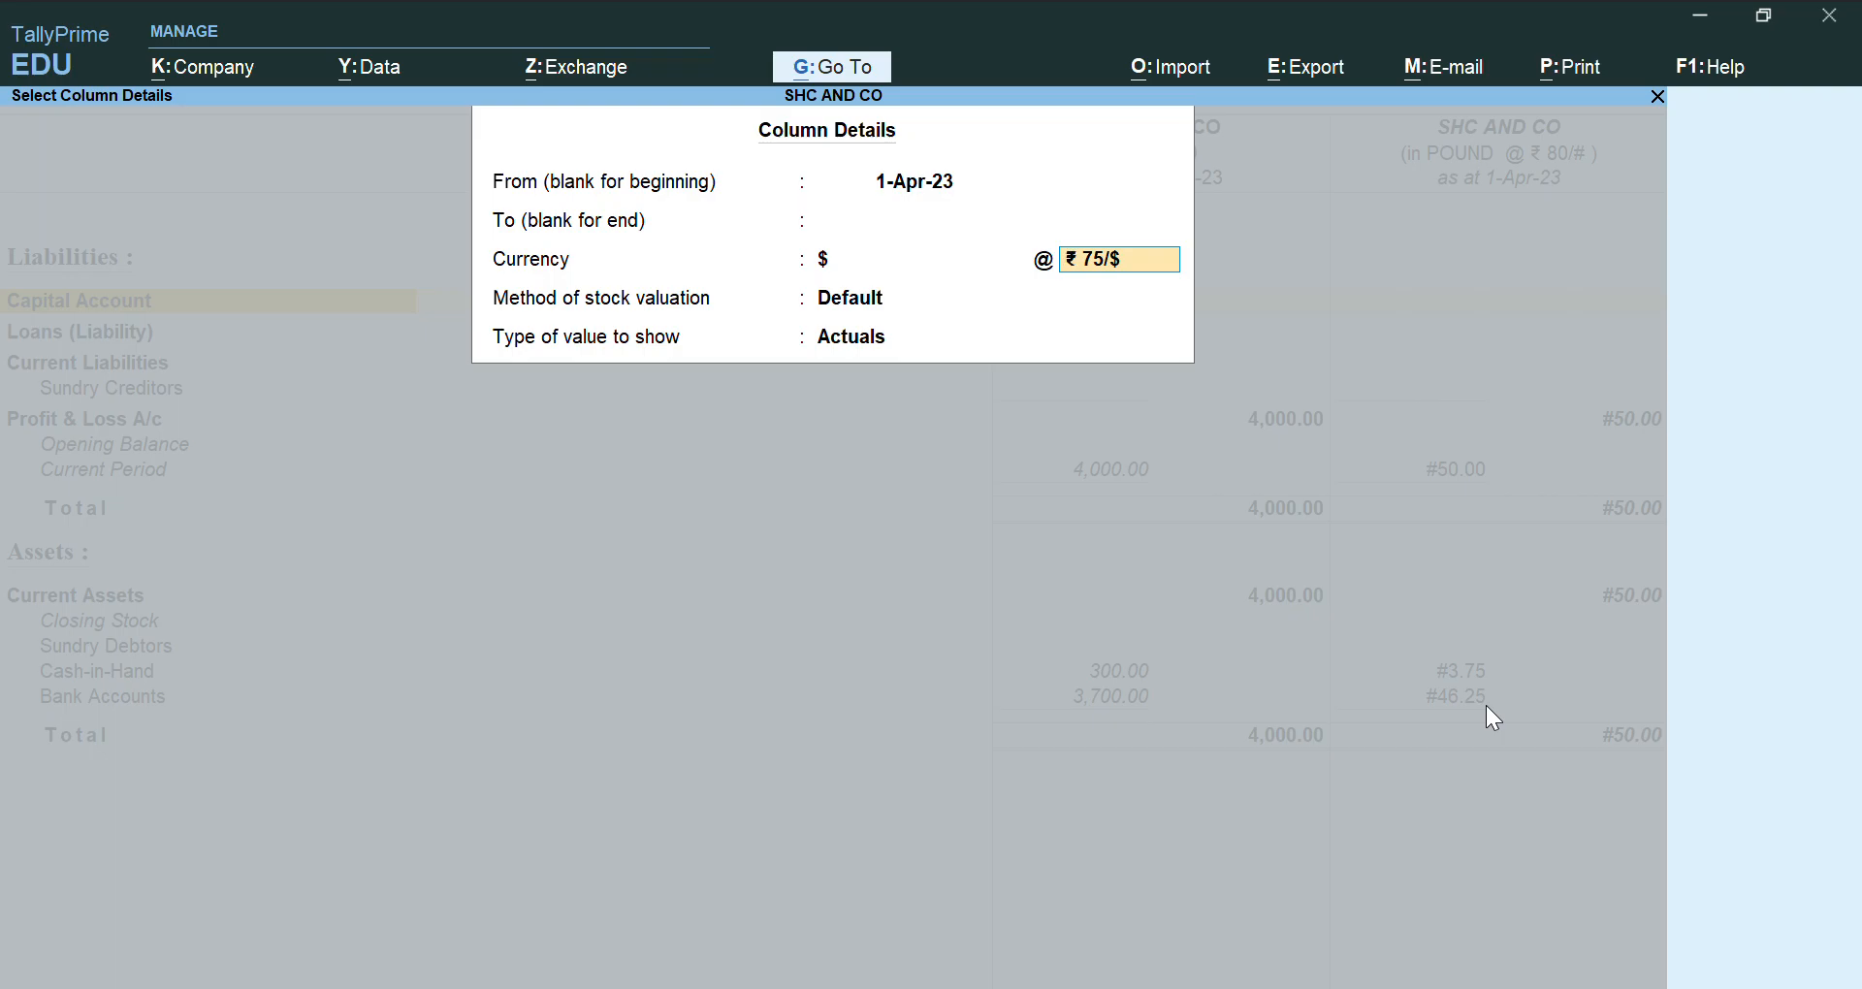
key("Return")
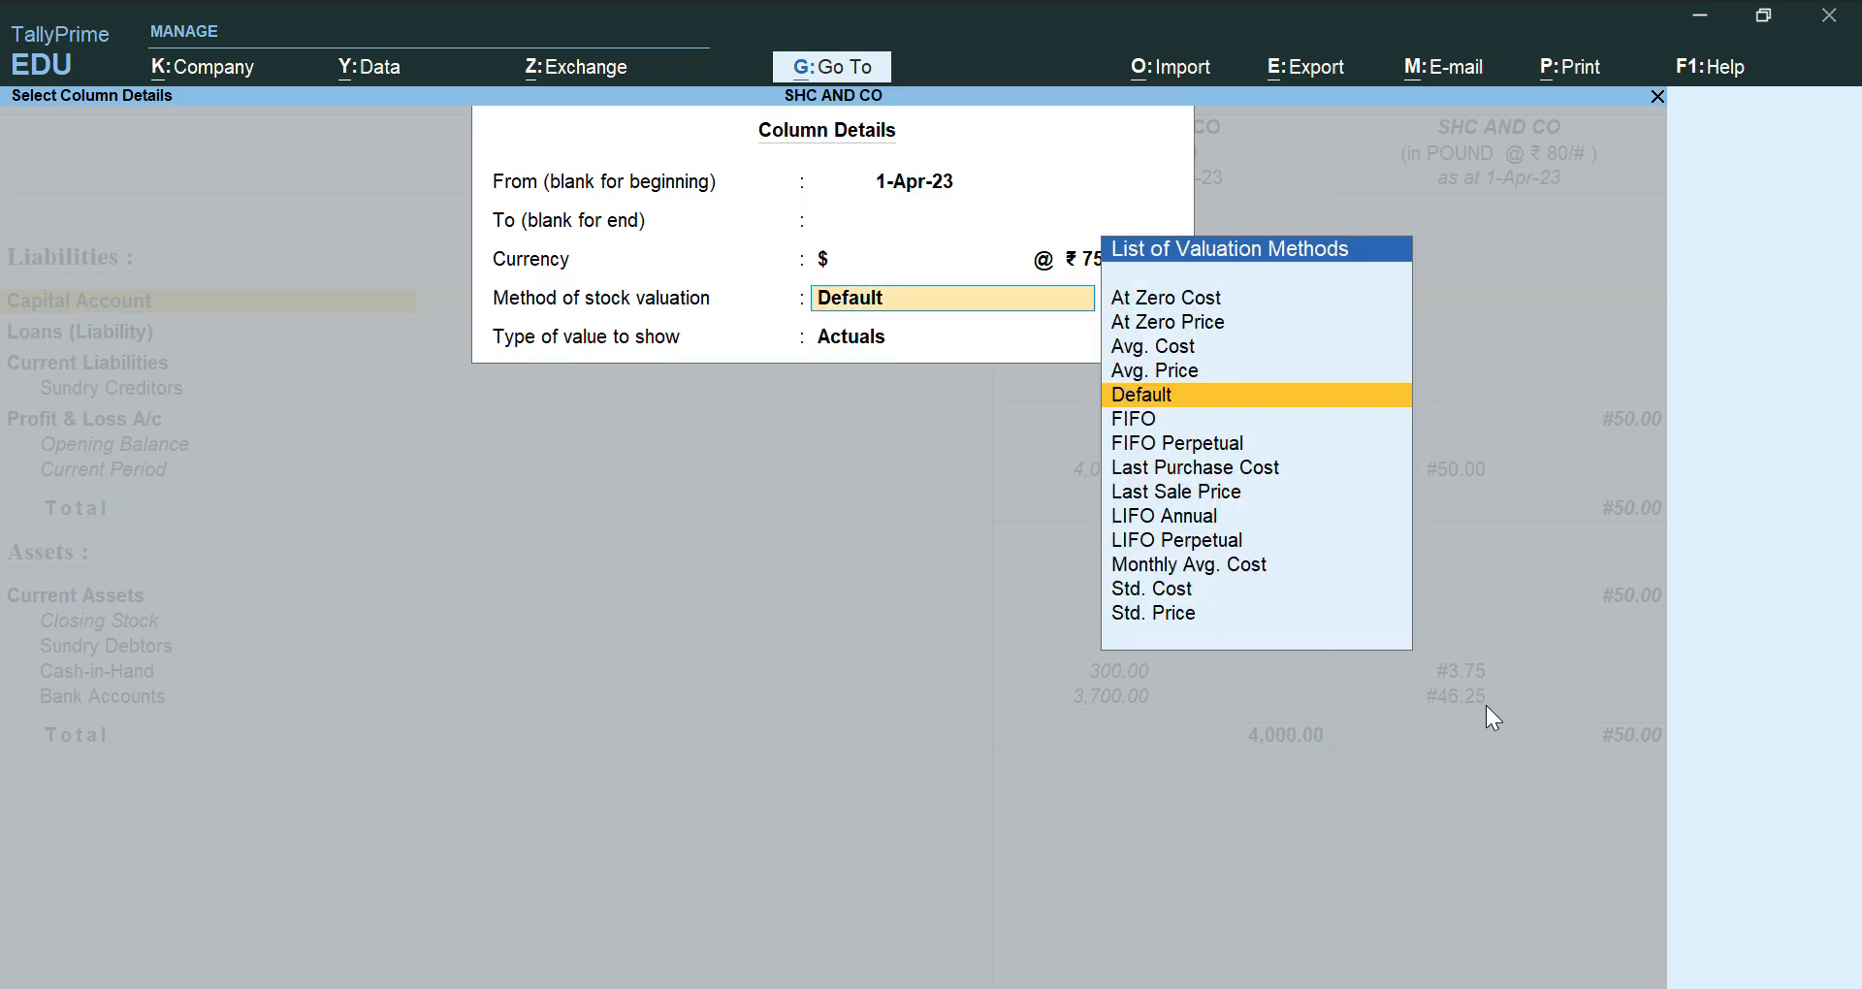
key("Return")
key("Return")
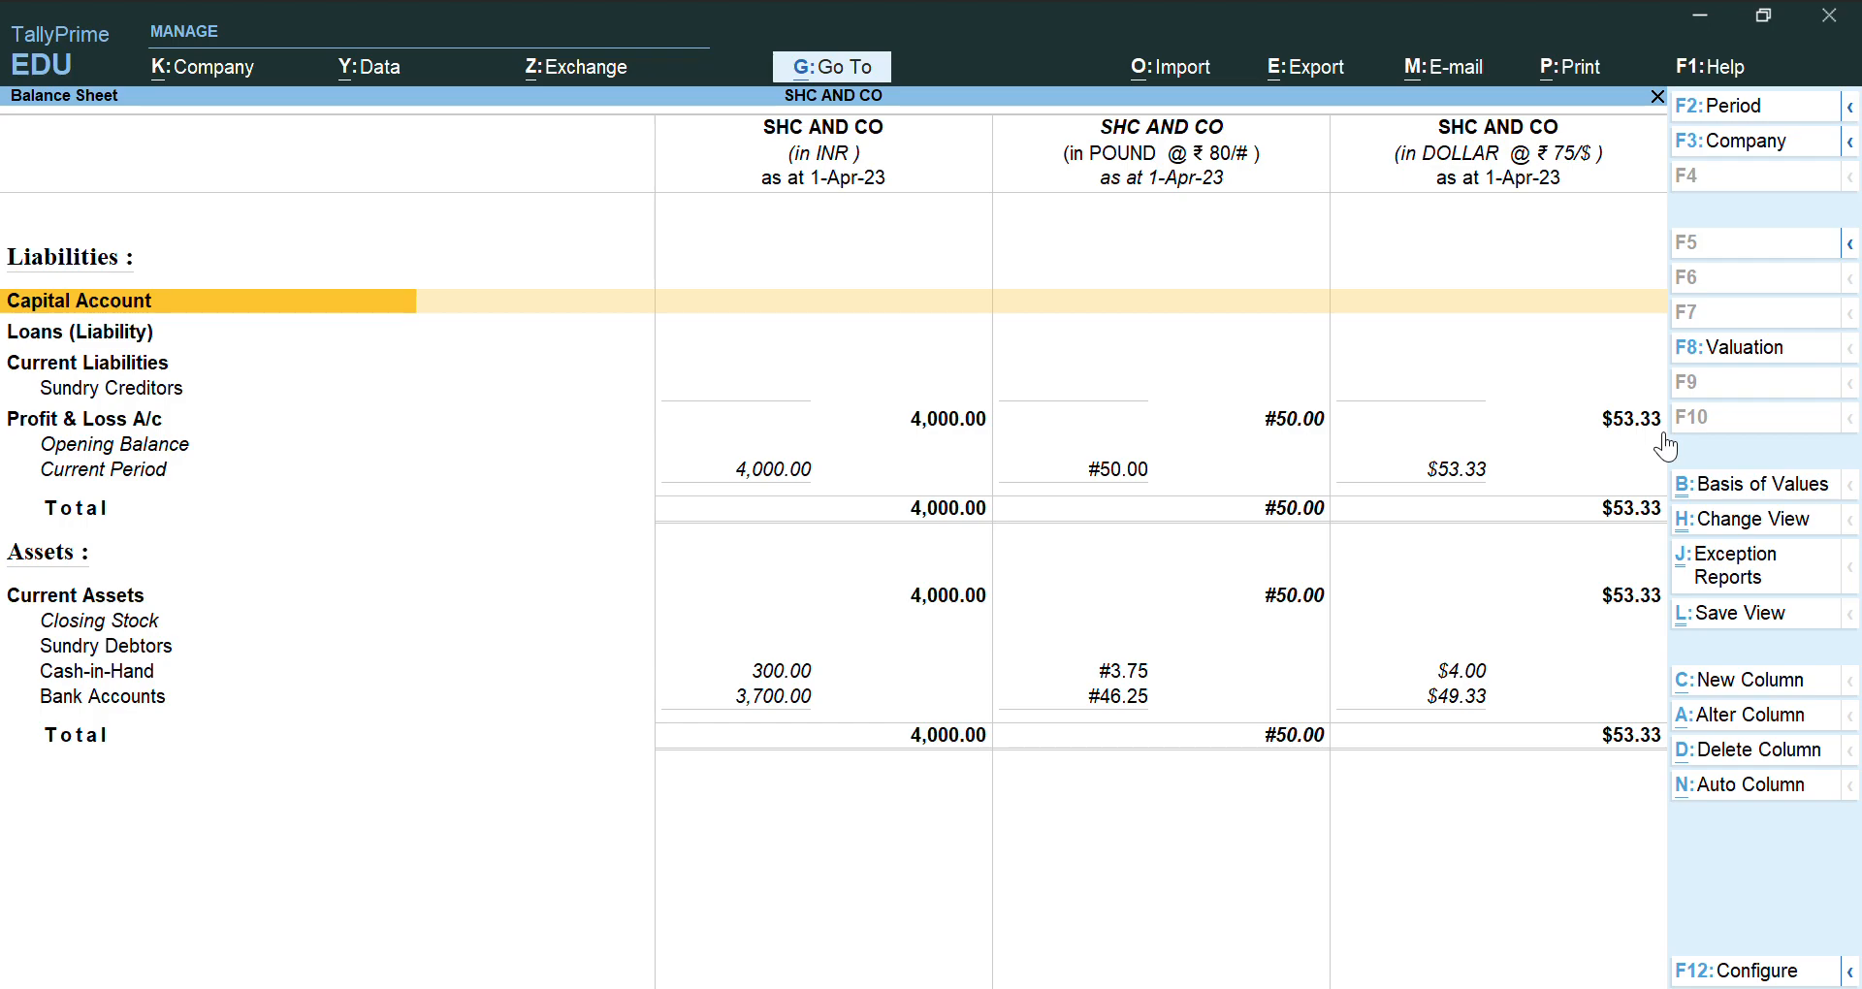
- Add a balance sheet column from 1-Apr-23 in REYAL (^) at ₹ 20/^, with Default stock valuation and Actuals
key("alt+c")
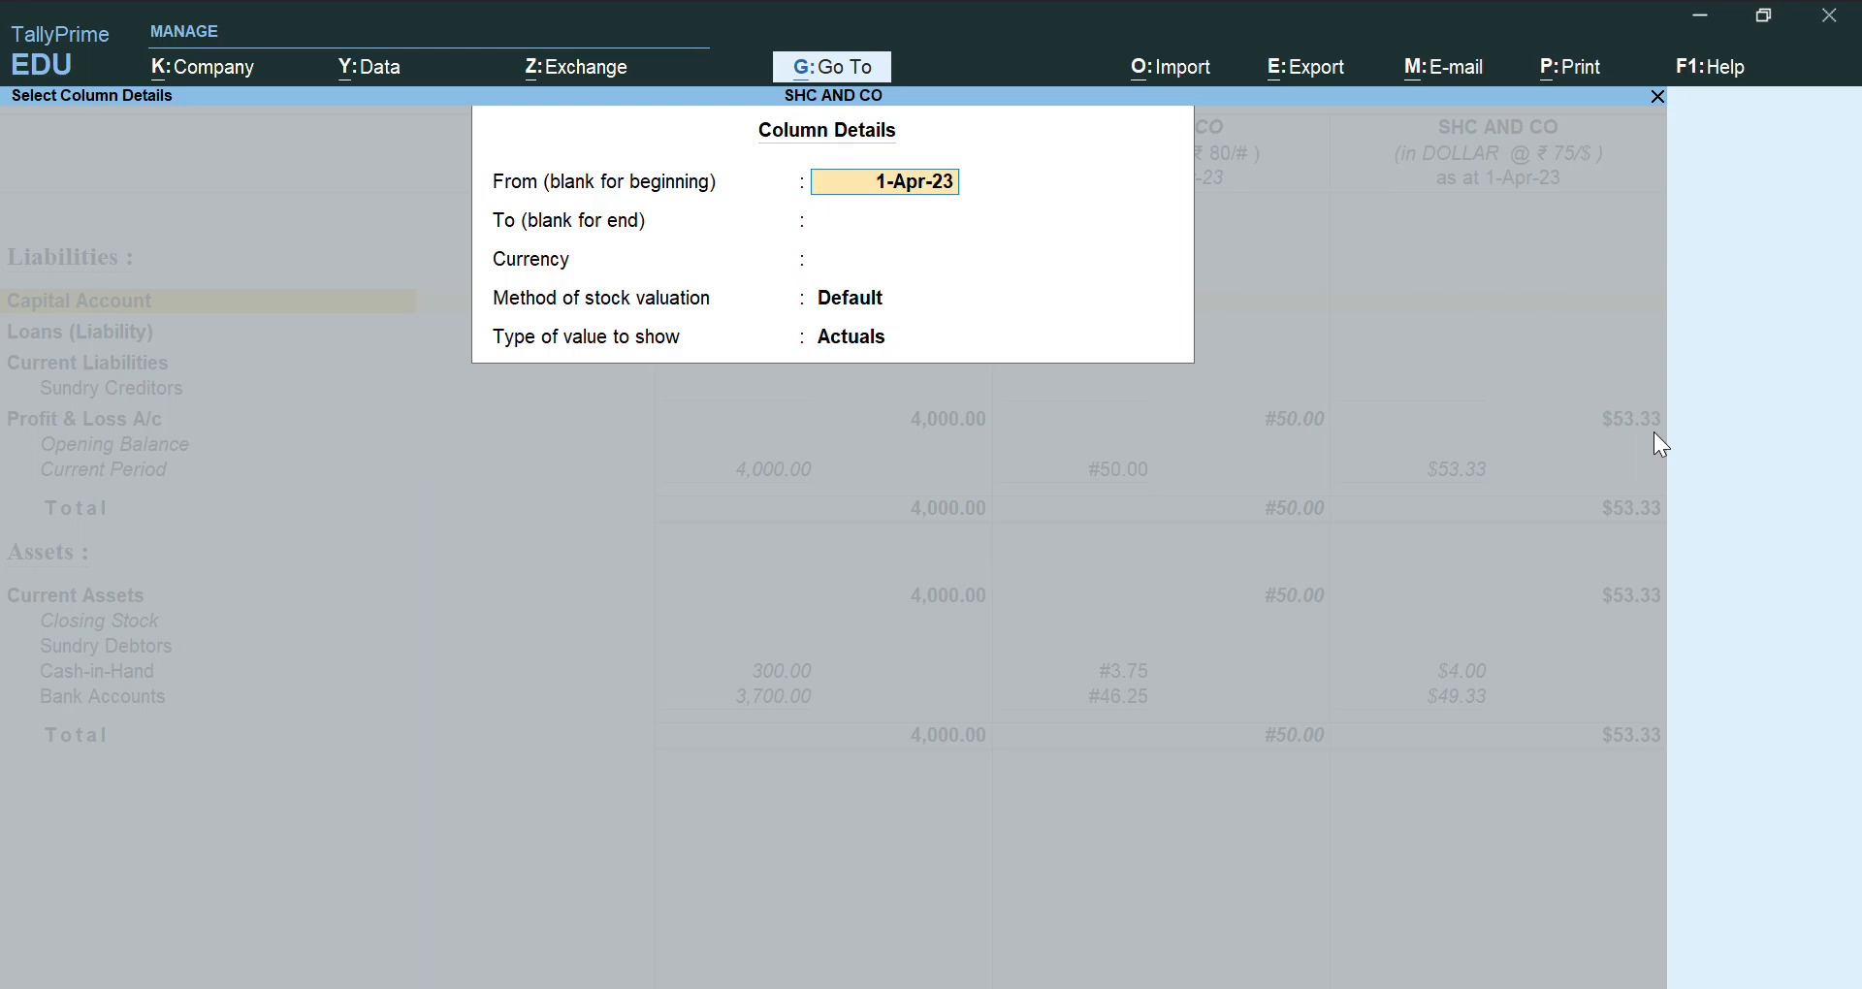
key("Return")
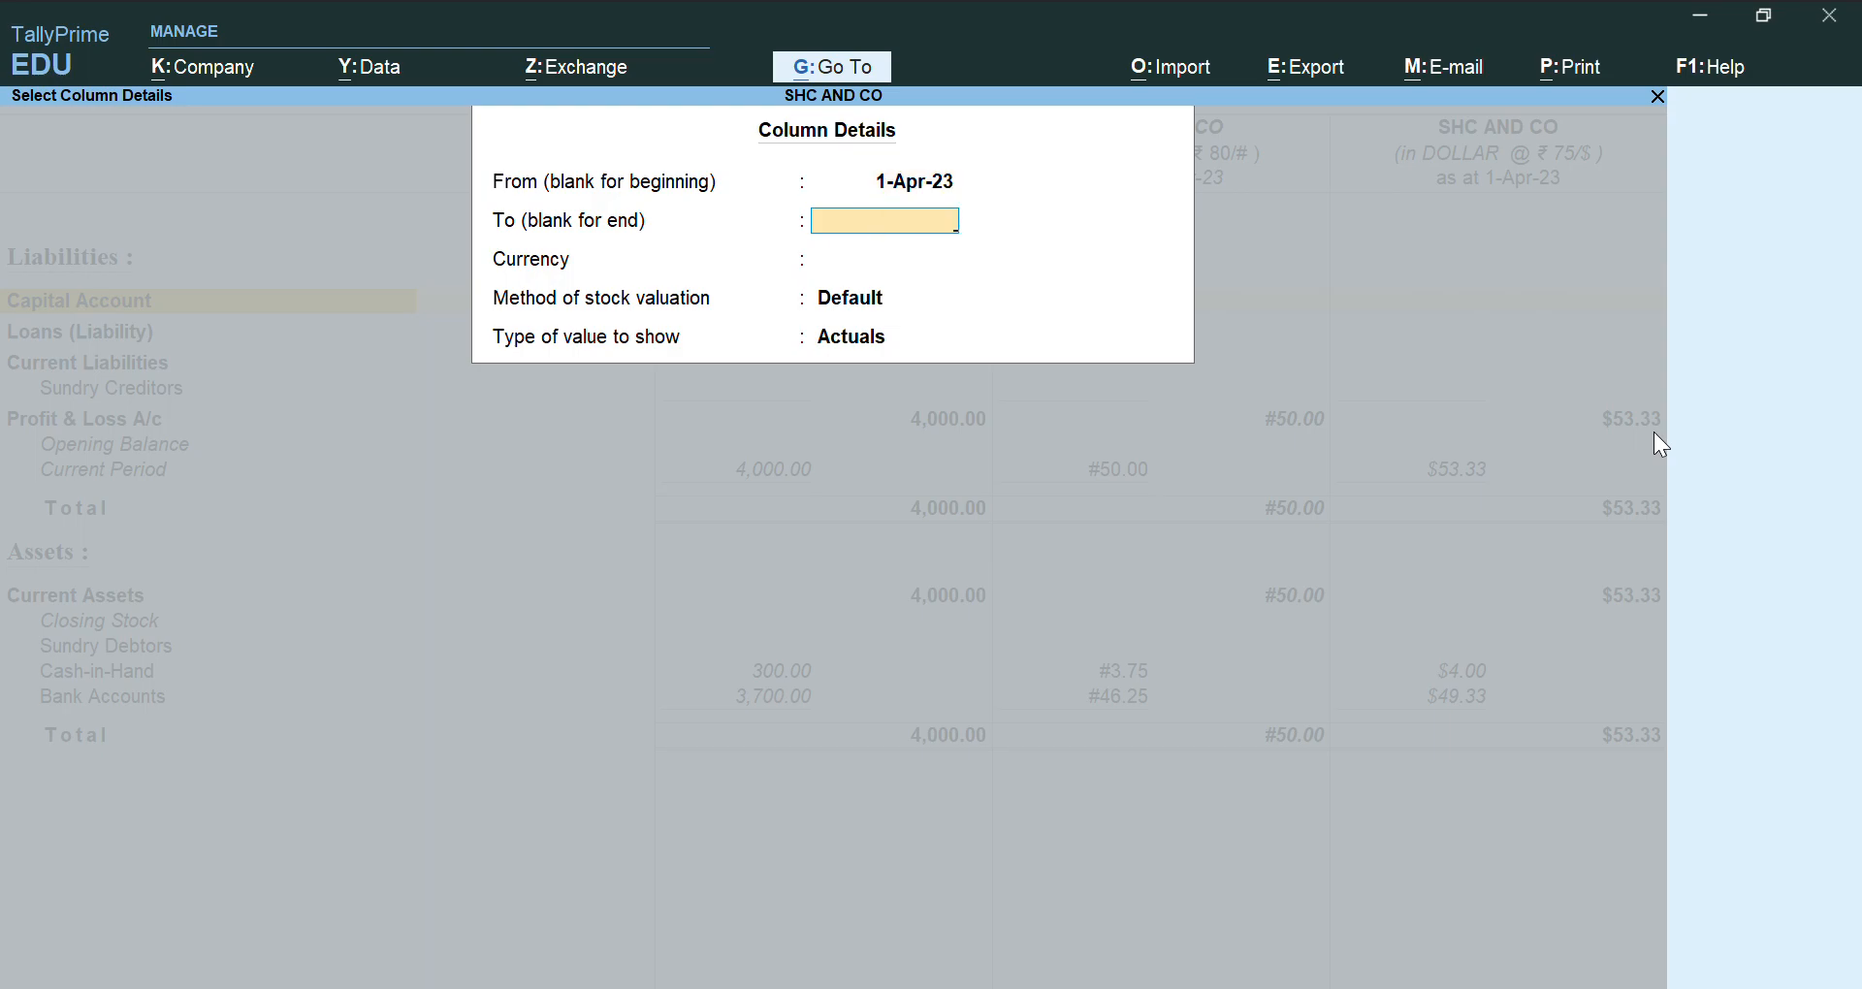
key("Return")
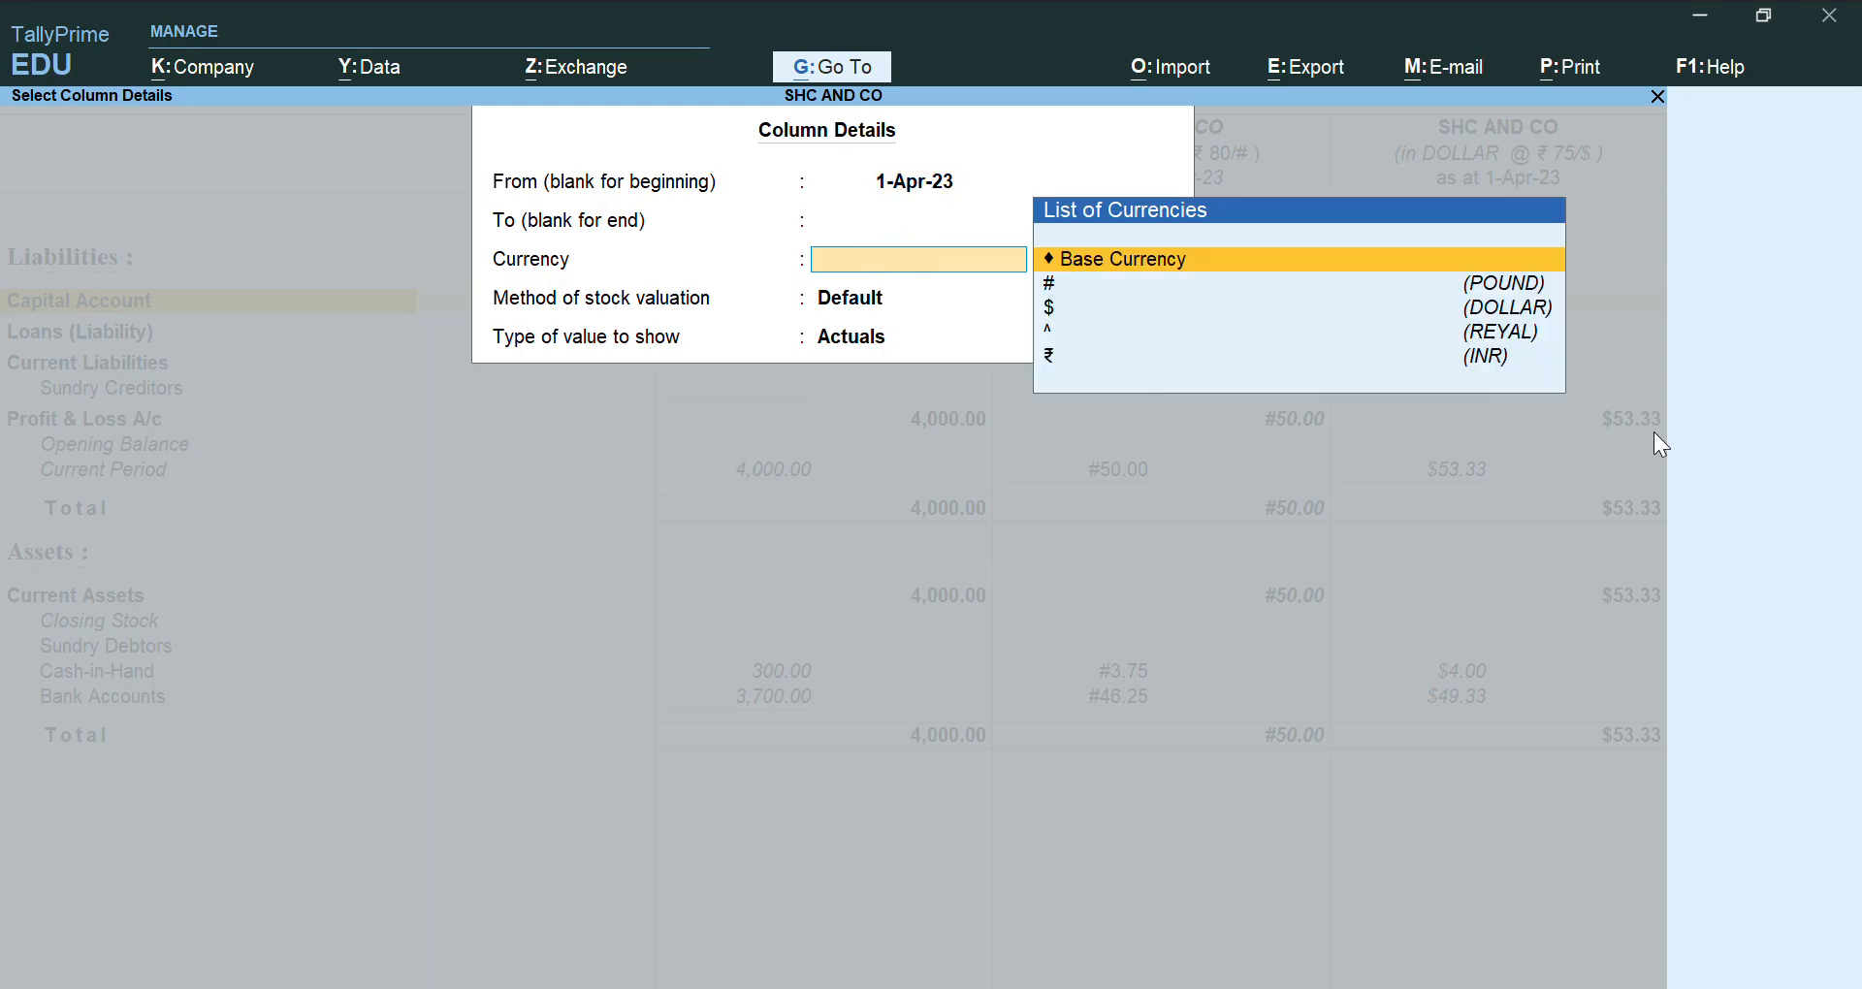
key("Down")
key("Down")
key("Down")
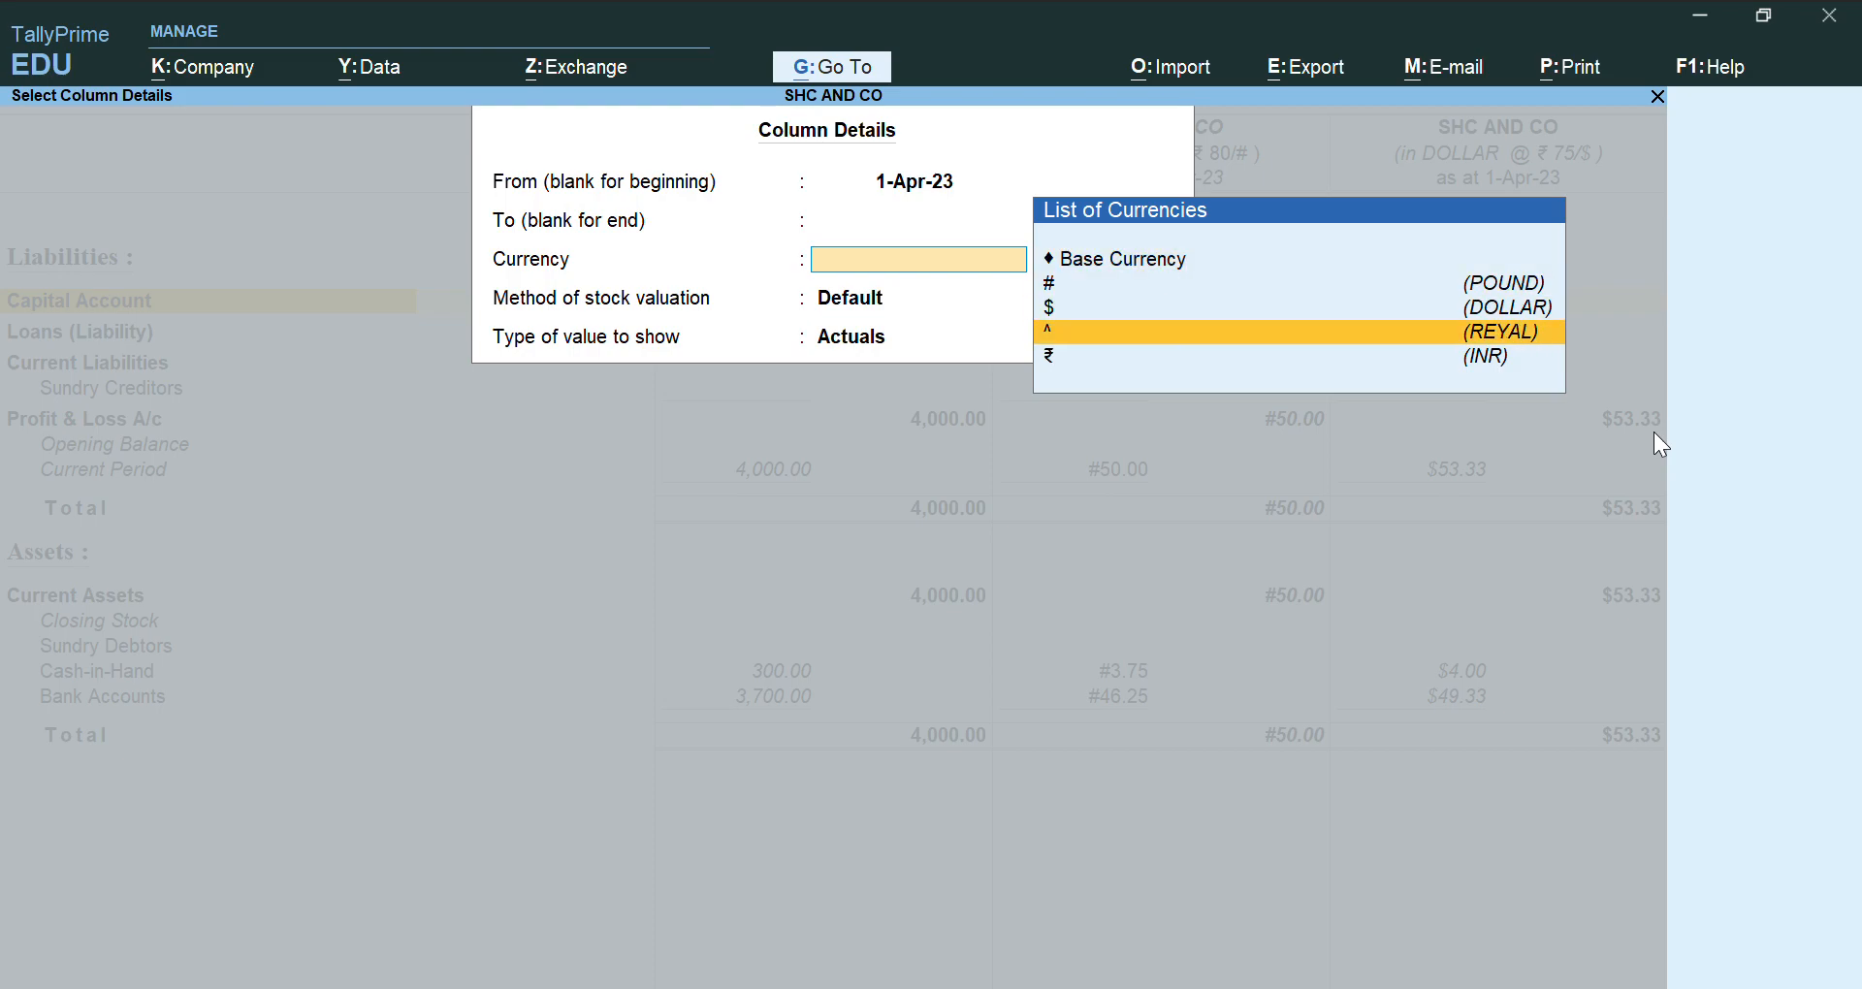
key("Return")
key("Return")
key("Return")
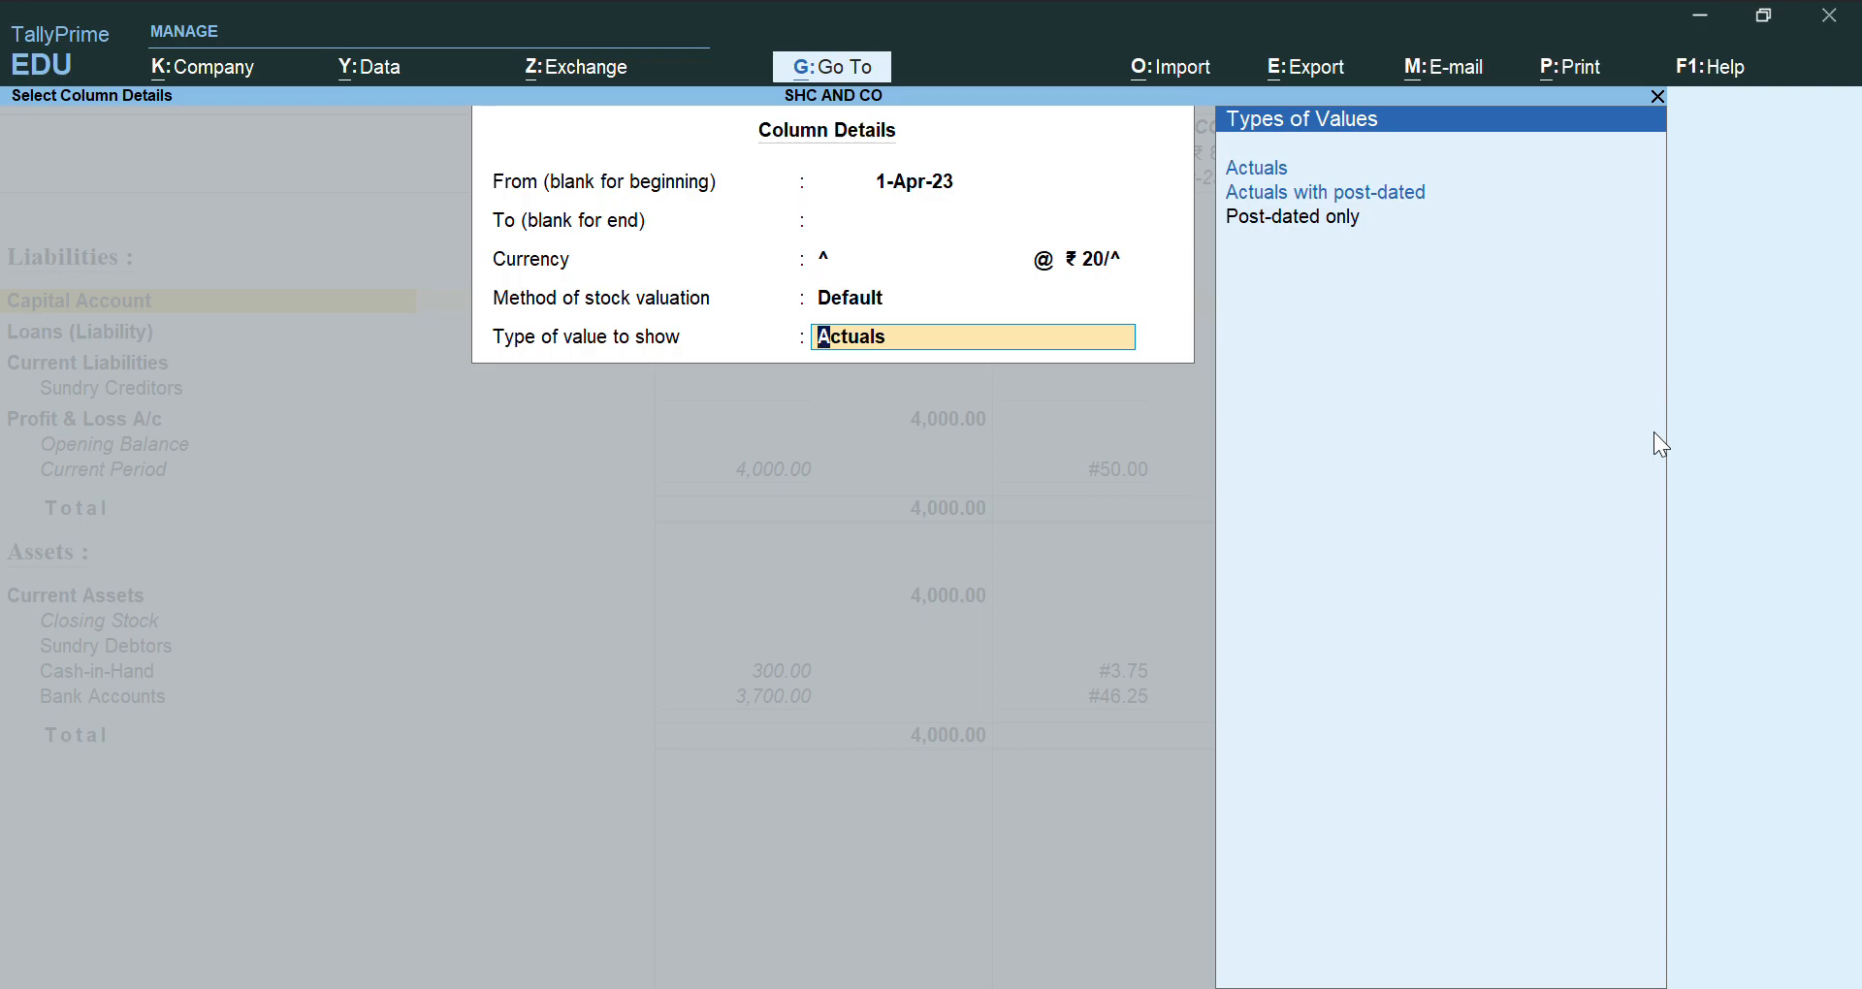
key("Return")
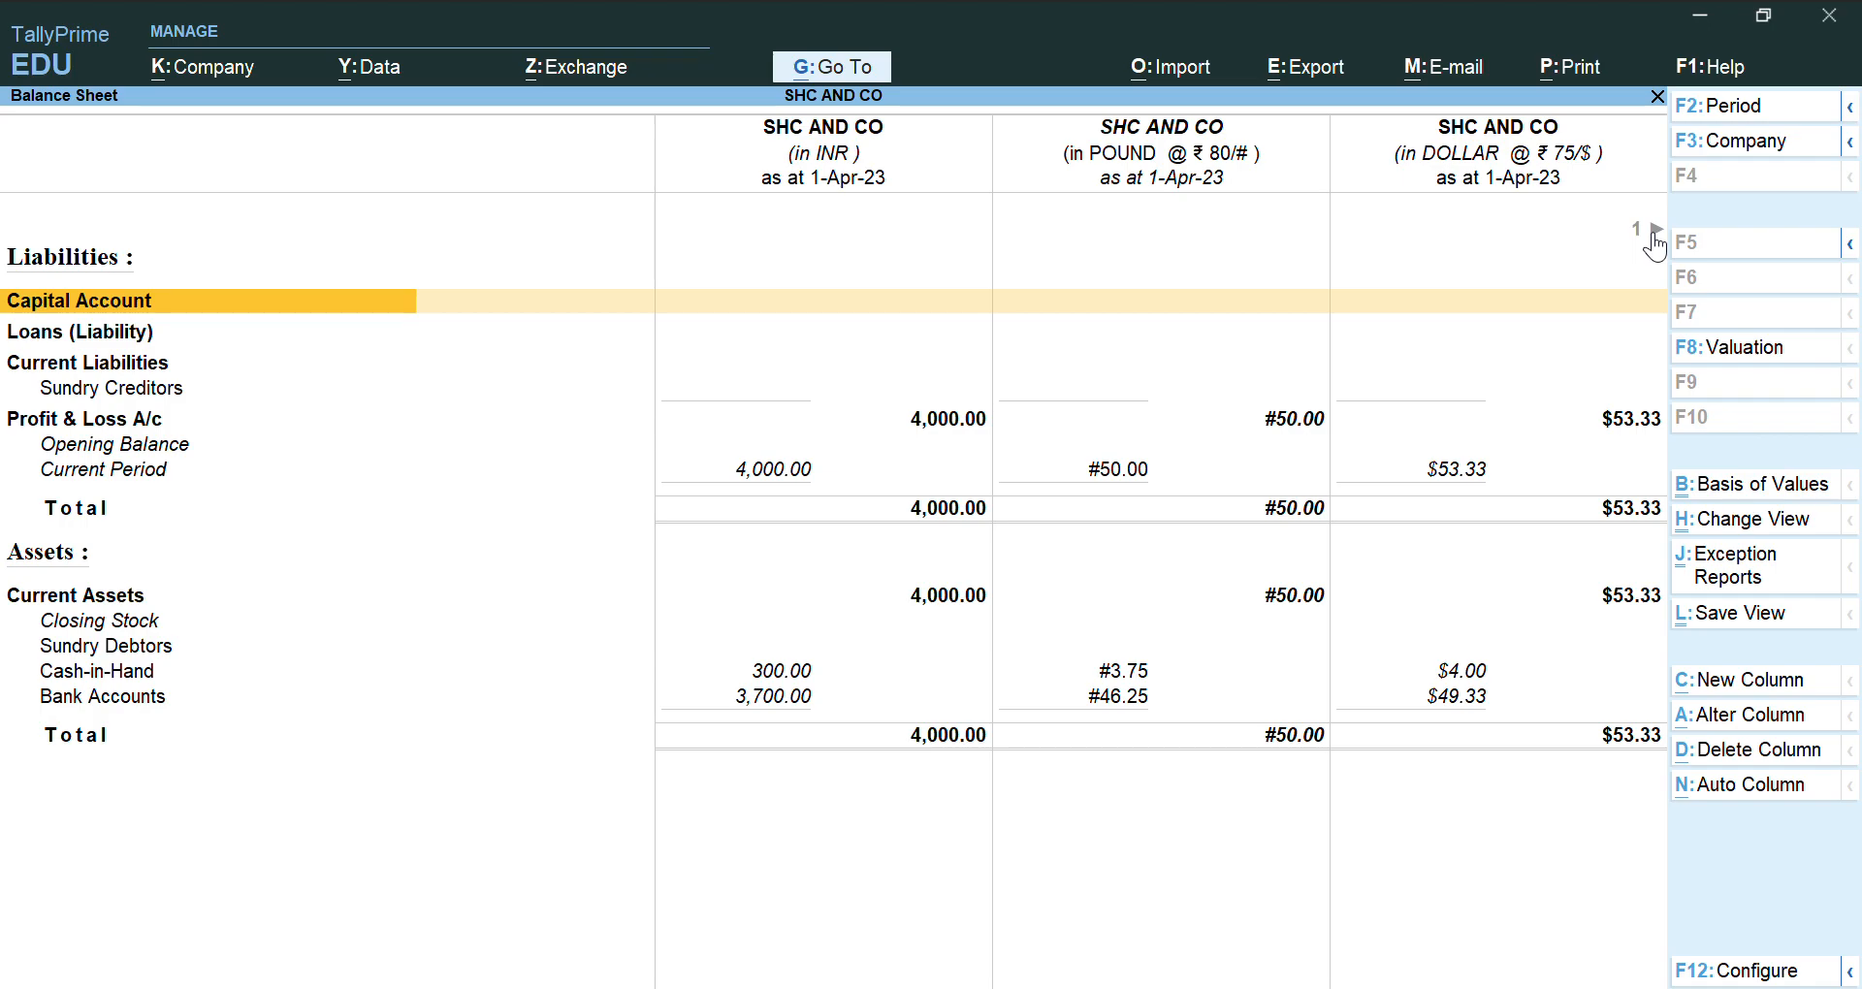
- Review the balance sheet's currency columns across to REYAL, and close the report to return to the Gateway of Tally
key("Right")
key("Right")
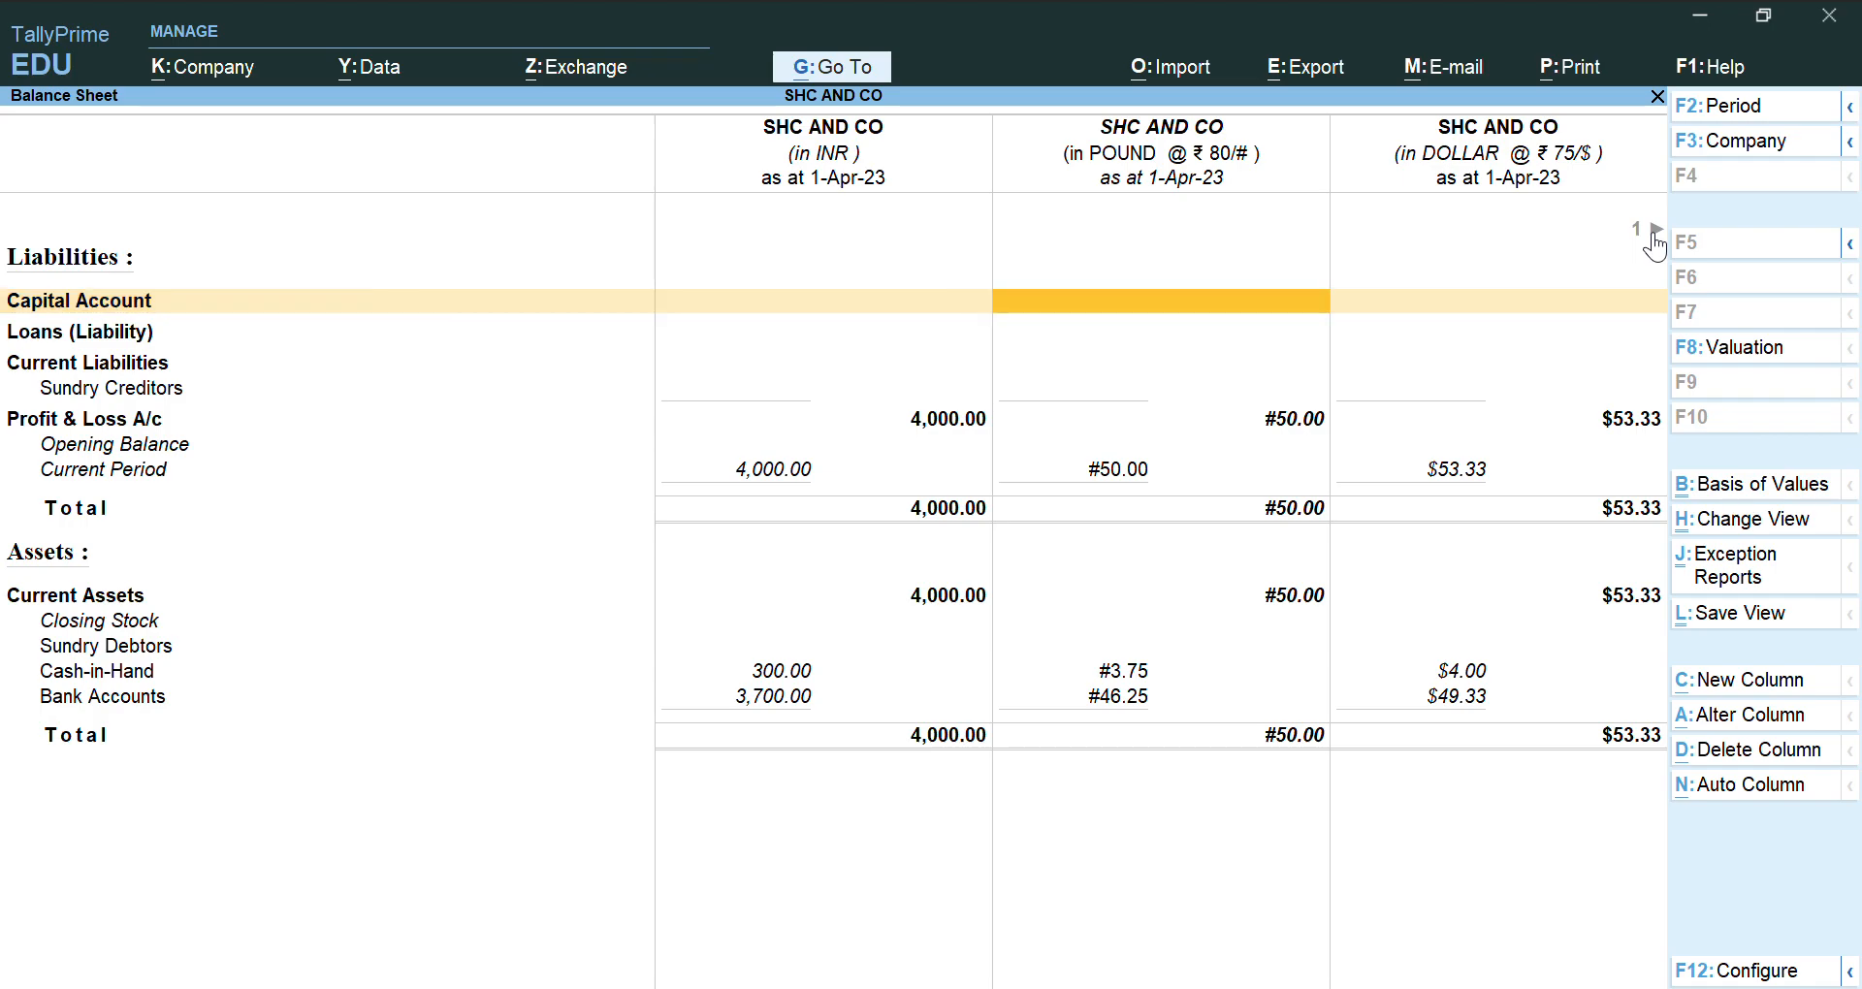
key("Right")
key("Right")
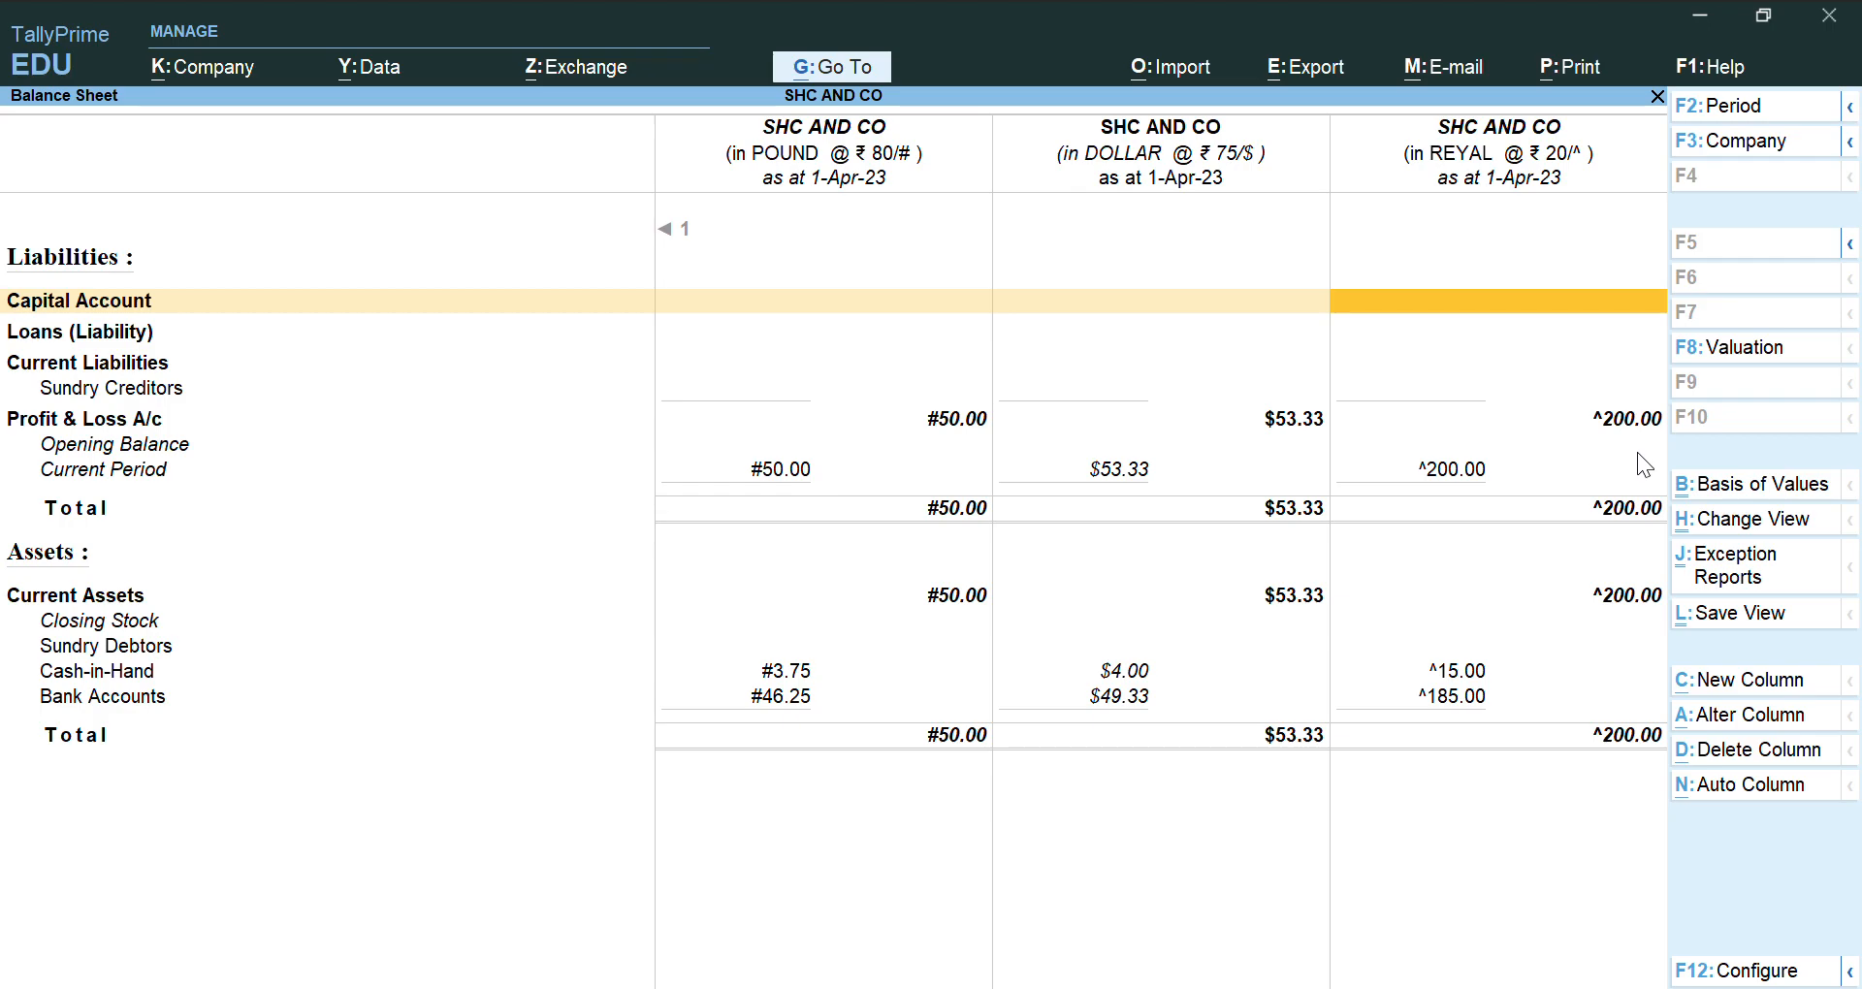
key("Escape")
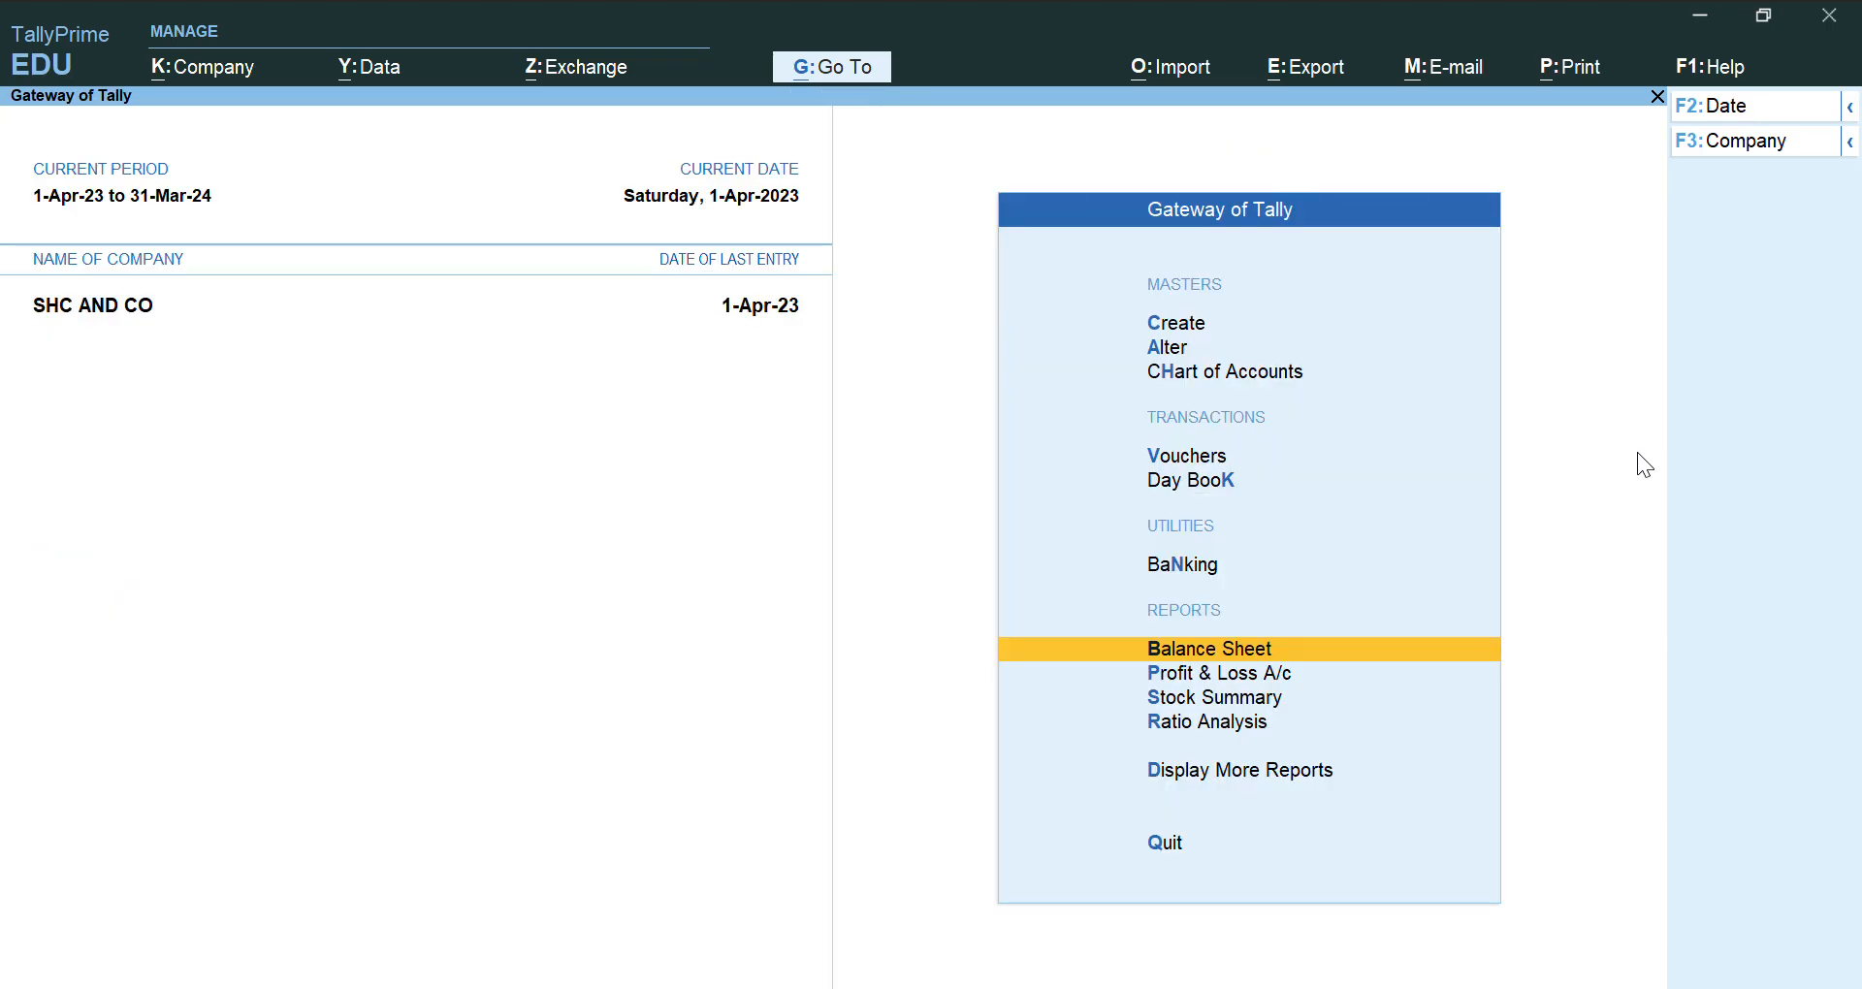